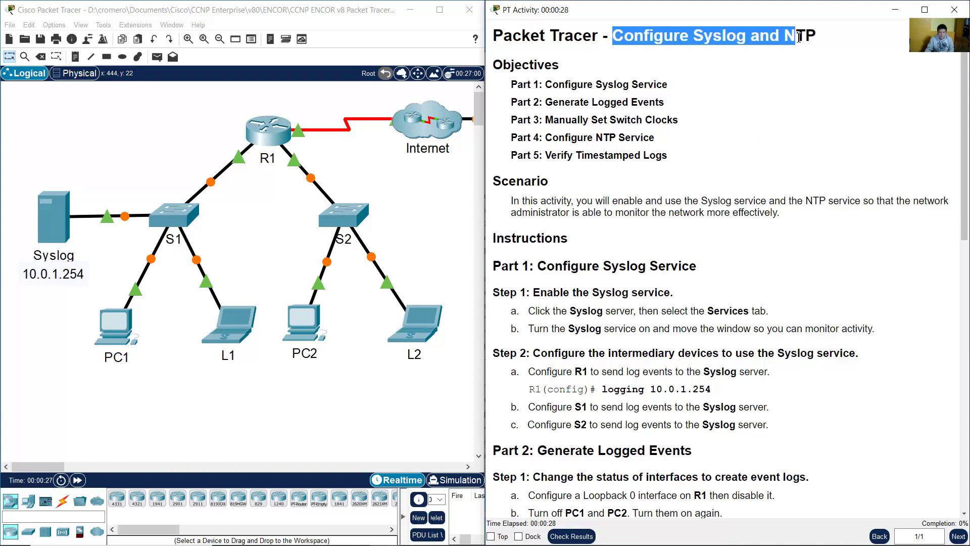
# Step: Read the activity's objectives, scenario and Part 1 instructions for enabling the Syslog service, and locate the Syslog server in the topology
pyautogui.click(803, 142)
pyautogui.scroll(-1, 790, 139)
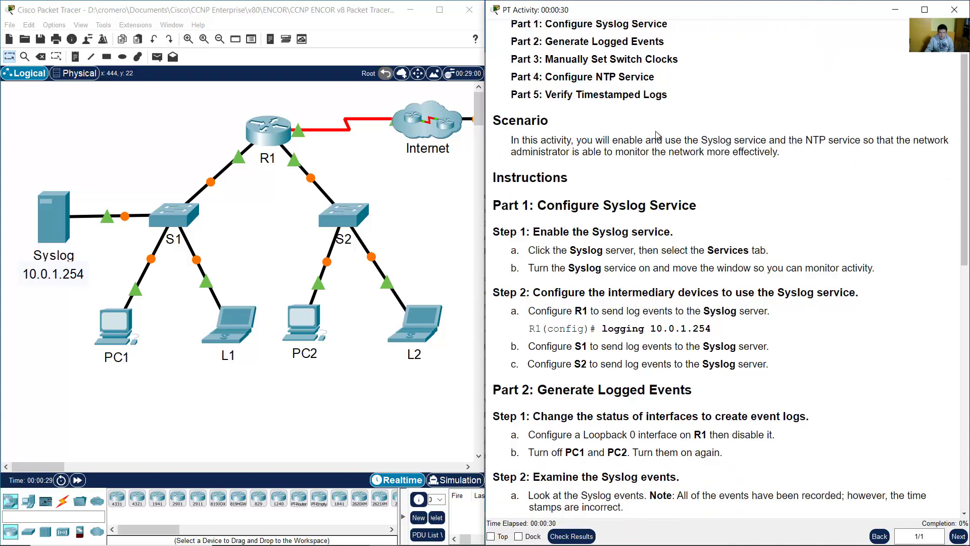
pyautogui.moveTo(578, 142); pyautogui.dragTo(780, 153)
pyautogui.click(777, 182)
pyautogui.scroll(-3, 777, 189)
pyautogui.moveTo(537, 117); pyautogui.dragTo(698, 115)
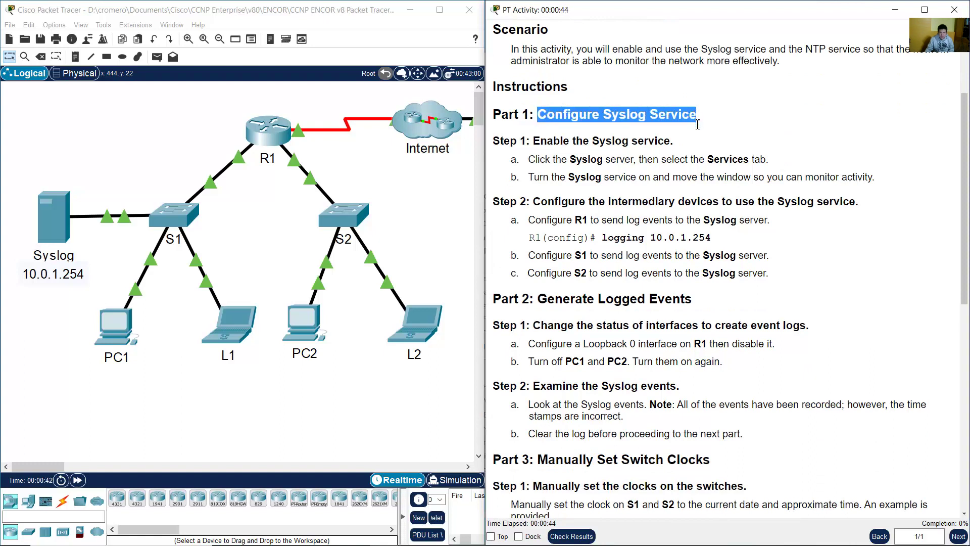
pyautogui.click(673, 133)
pyautogui.moveTo(543, 143); pyautogui.dragTo(651, 149)
pyautogui.moveTo(535, 160); pyautogui.dragTo(631, 159)
pyautogui.moveTo(118, 129); pyautogui.dragTo(15, 296)
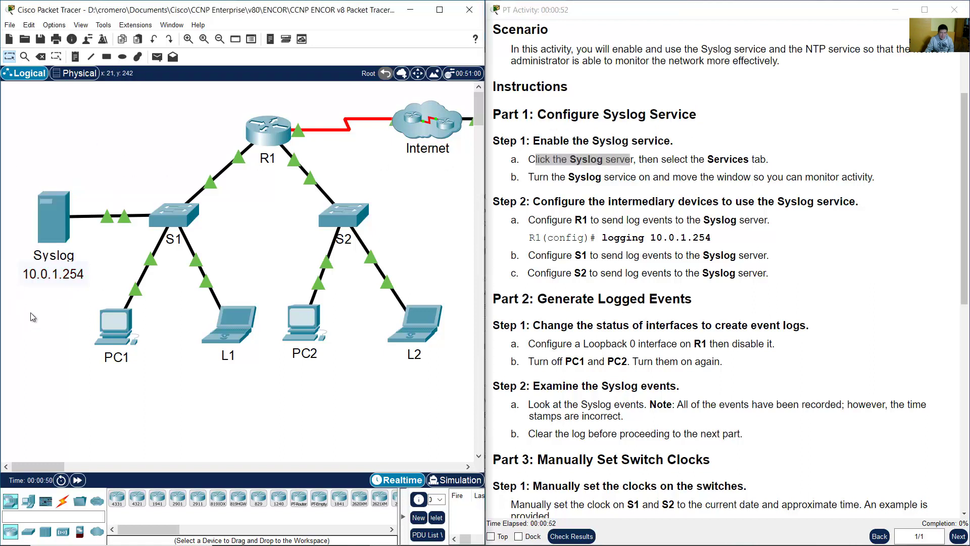
# Step: Open the Syslog server's device window and show its services configuration
pyautogui.click(55, 232)
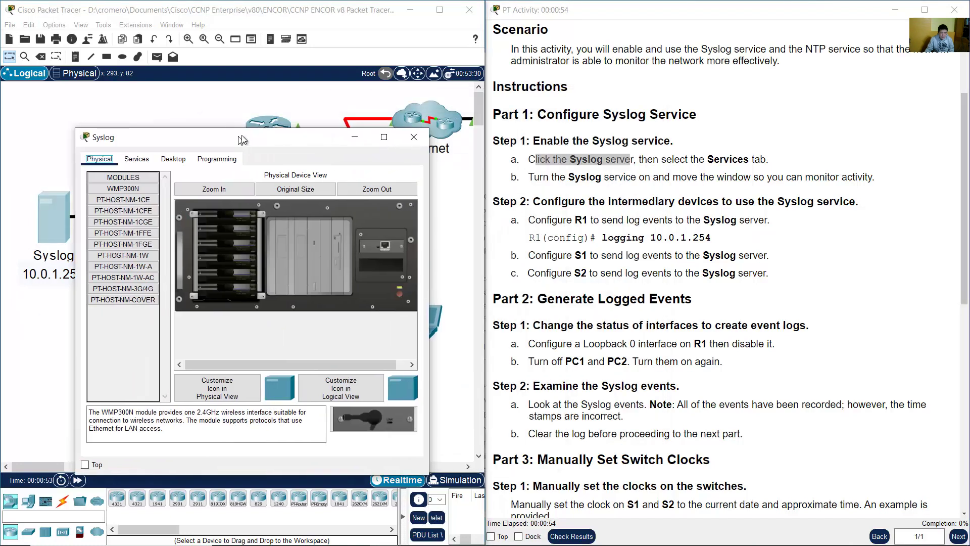
pyautogui.moveTo(473, 101); pyautogui.dragTo(239, 139)
pyautogui.click(739, 155)
pyautogui.moveTo(706, 160); pyautogui.dragTo(809, 159)
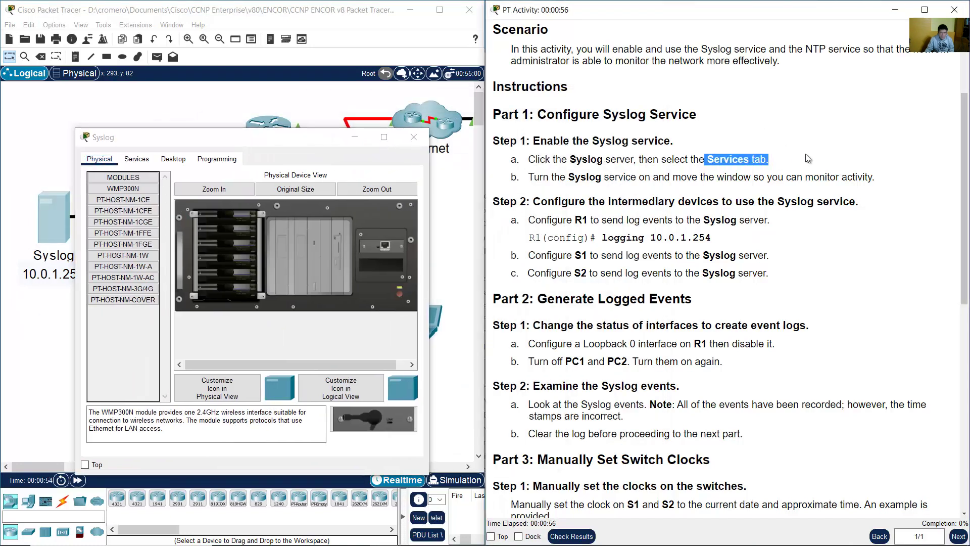
pyautogui.click(142, 162)
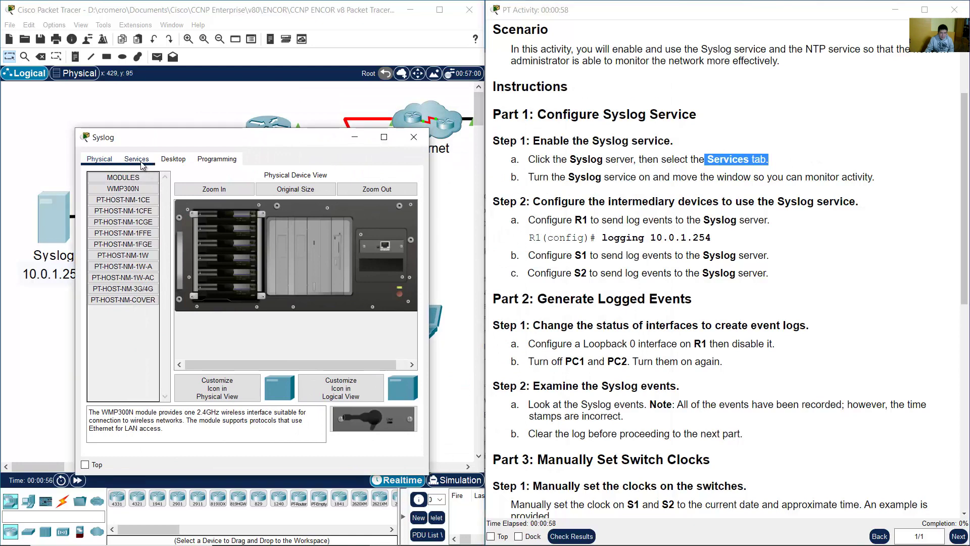
pyautogui.moveTo(159, 137); pyautogui.dragTo(135, 120)
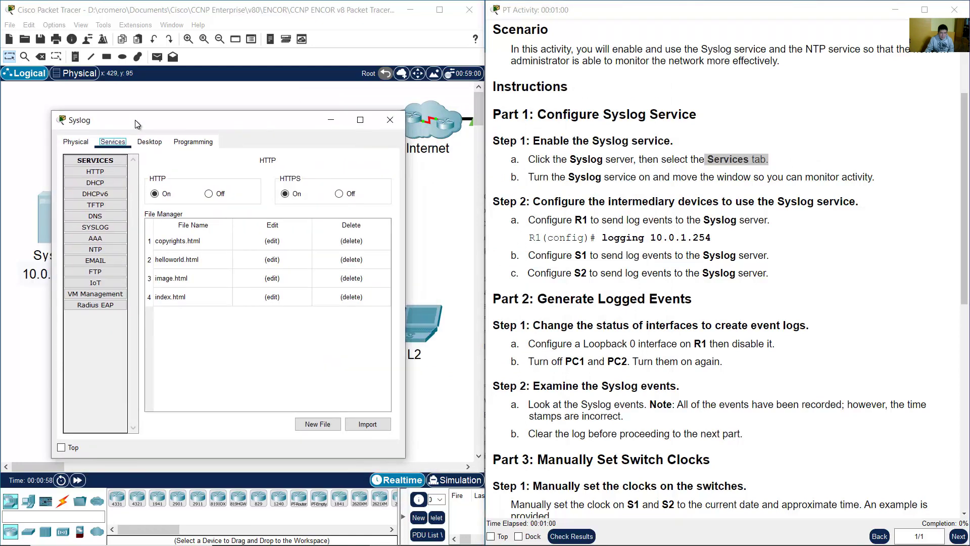
# Step: Turn on the Syslog service on the server and widen its window for monitoring log activity
pyautogui.moveTo(528, 176); pyautogui.dragTo(654, 177)
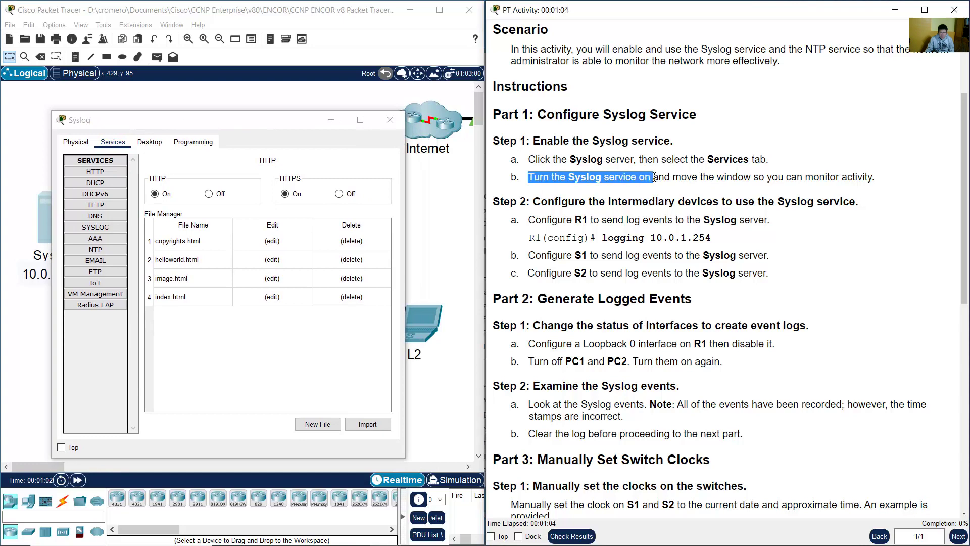
pyautogui.click(124, 227)
pyautogui.click(315, 192)
pyautogui.click(684, 181)
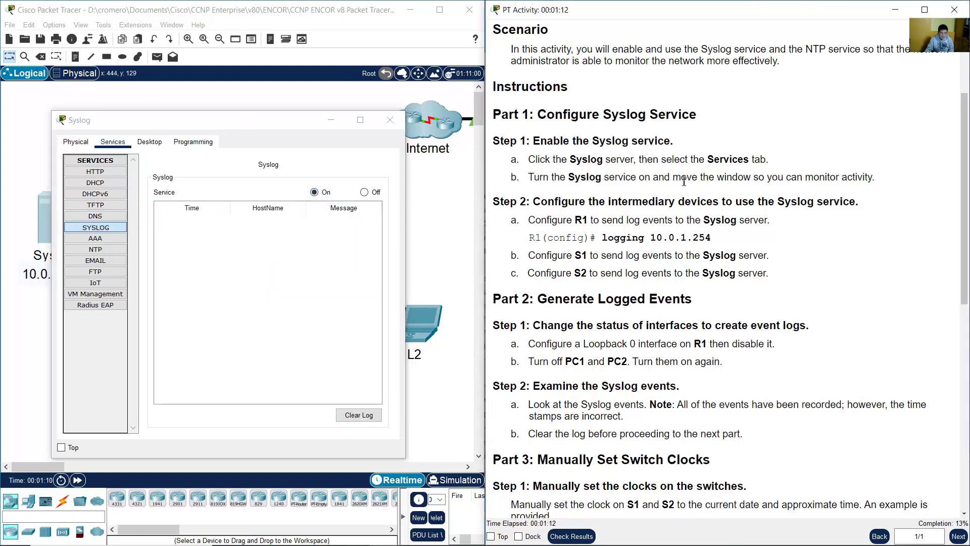
pyautogui.moveTo(658, 176); pyautogui.dragTo(877, 174)
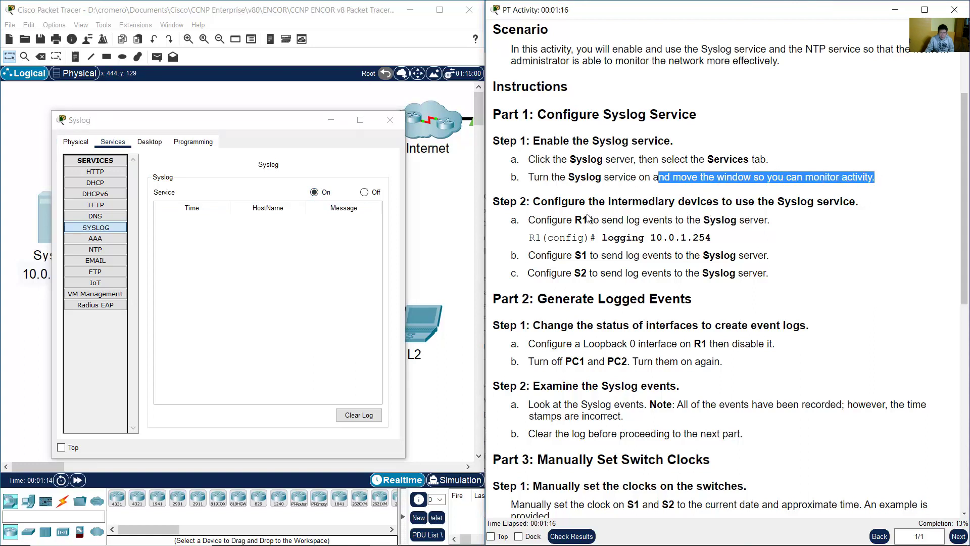
pyautogui.moveTo(407, 214); pyautogui.dragTo(459, 216)
pyautogui.click(723, 252)
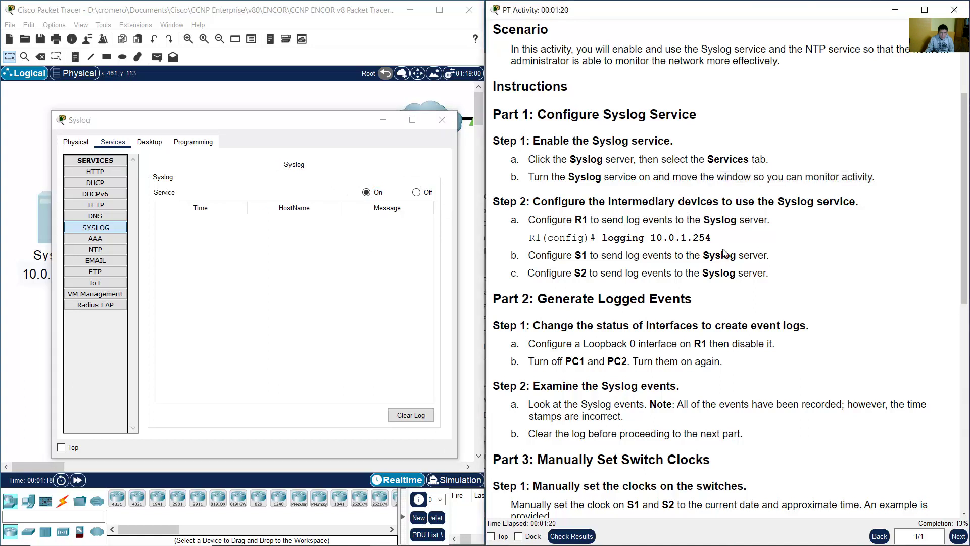
# Step: Review the instruction for sending R1's log events to the Syslog server, and open router R1's command line in an enlarged window
pyautogui.moveTo(541, 203); pyautogui.dragTo(858, 206)
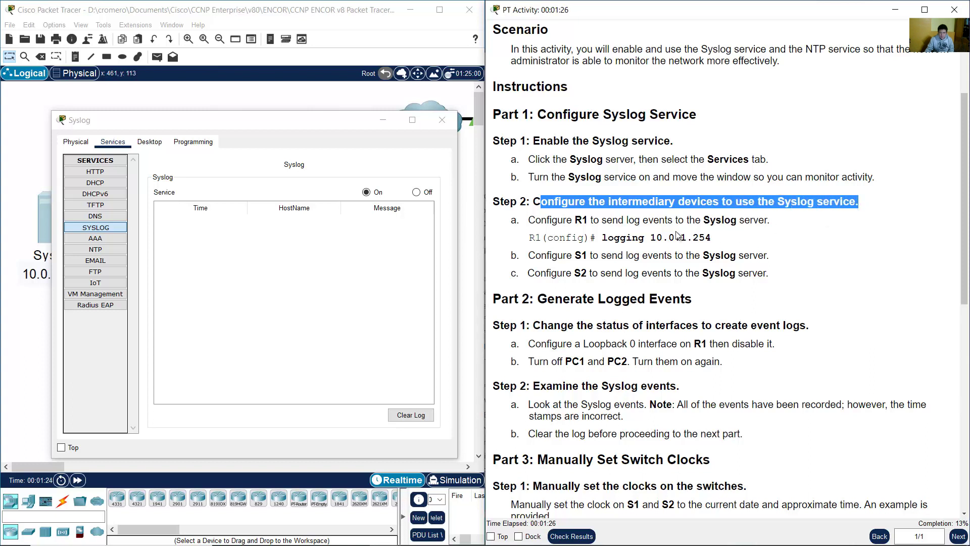
pyautogui.moveTo(532, 220); pyautogui.dragTo(758, 230)
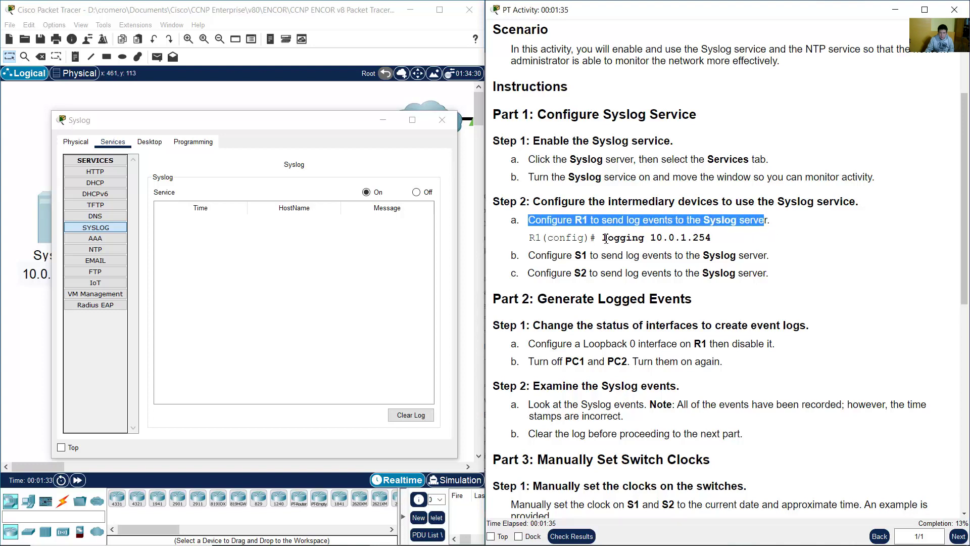
pyautogui.click(276, 82)
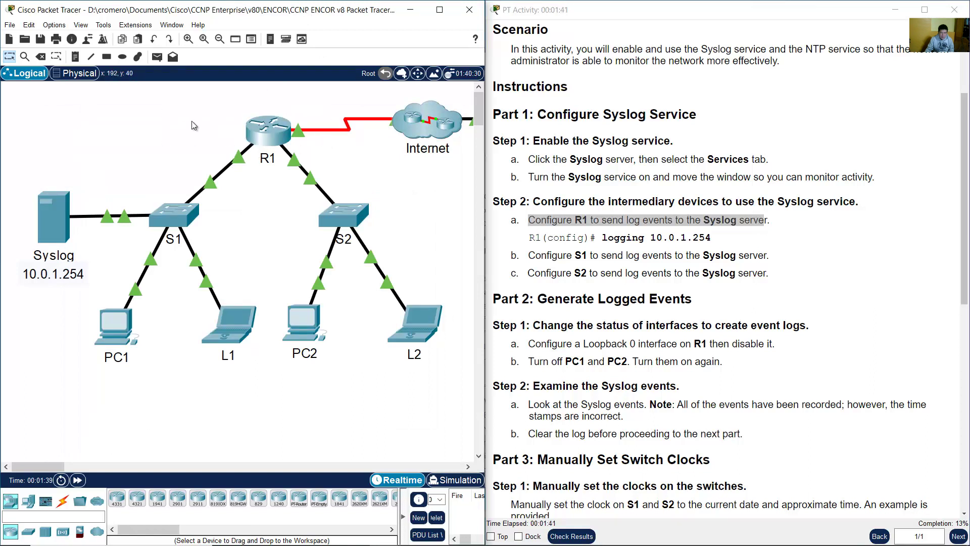
pyautogui.moveTo(88, 126); pyautogui.dragTo(21, 259)
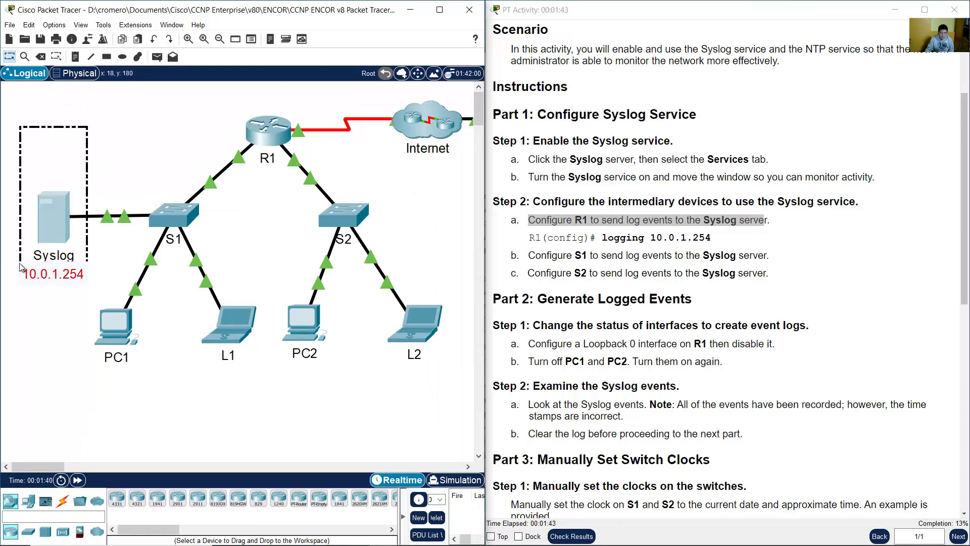
pyautogui.click(162, 144)
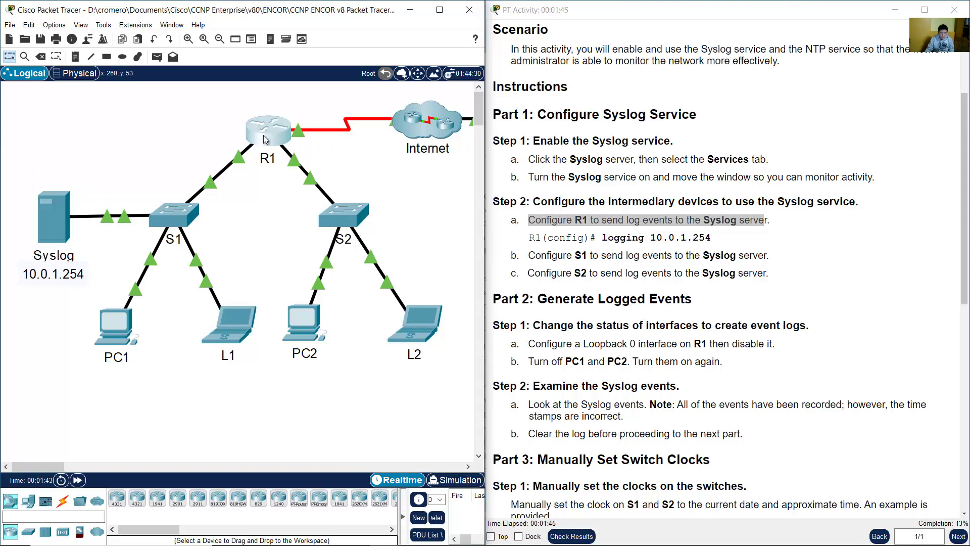
pyautogui.click(265, 139)
pyautogui.moveTo(352, 106); pyautogui.dragTo(101, 89)
pyautogui.click(87, 118)
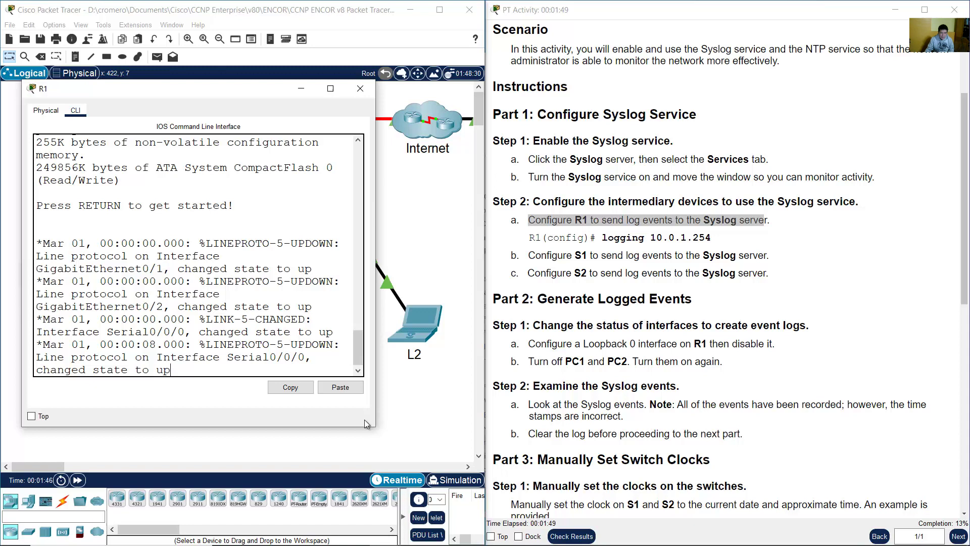
pyautogui.moveTo(372, 428); pyautogui.dragTo(475, 491)
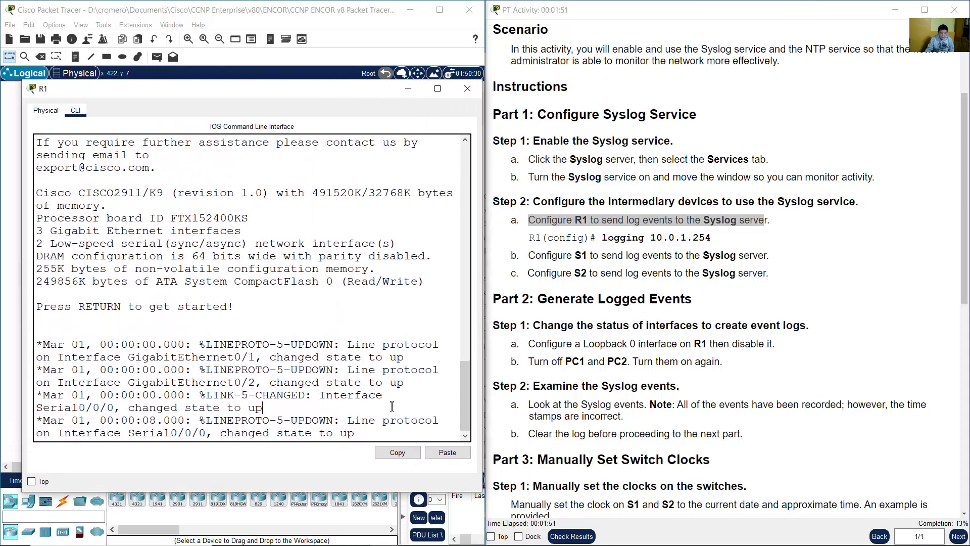
# Step: Enter privileged EXEC mode on R1 and access global configuration mode
pyautogui.press('Return')
pyautogui.write('en')
pyautogui.press('Return')
pyautogui.write('conf term')
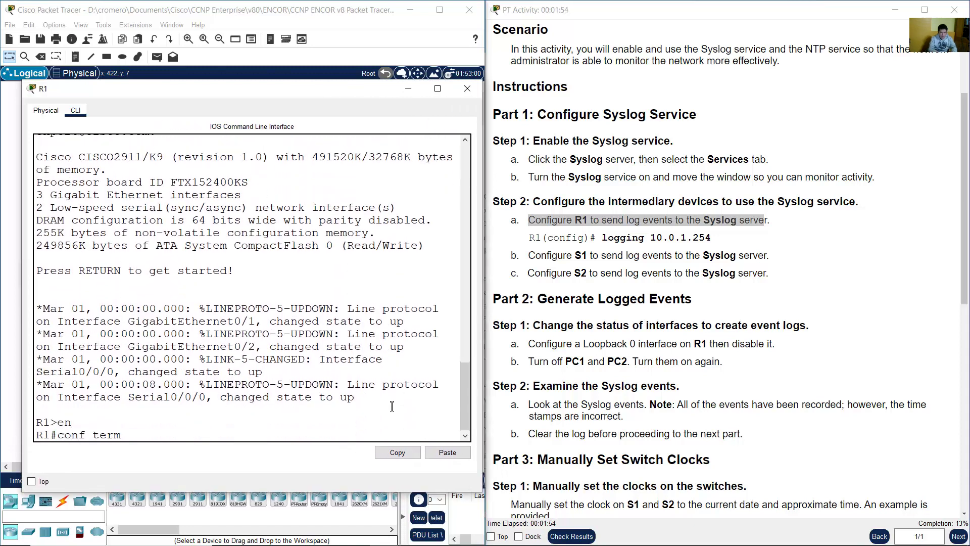
pyautogui.press('Return')
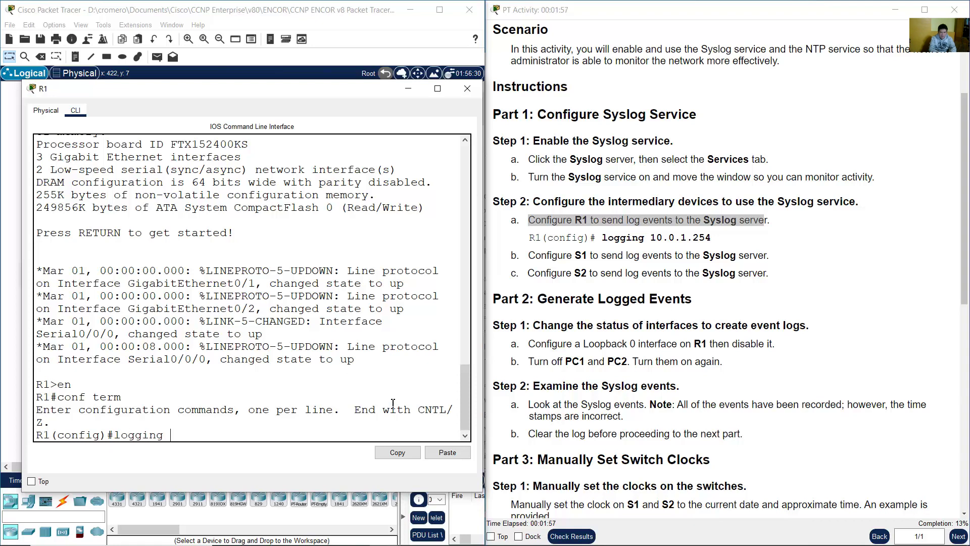
# Step: Configure R1 to send log events to the Syslog server with the command logging 10.0.1.254
pyautogui.moveTo(650, 238); pyautogui.dragTo(723, 242)
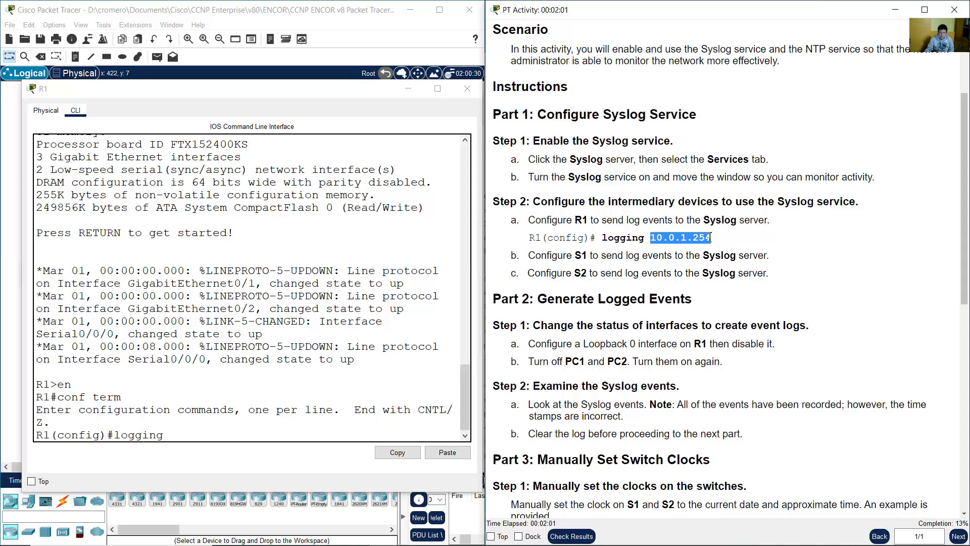
pyautogui.click(438, 62)
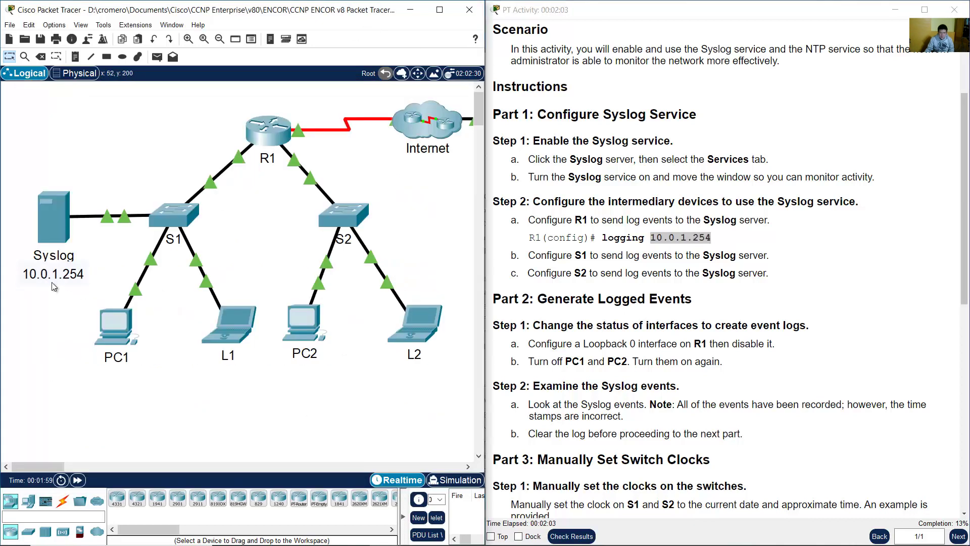
pyautogui.moveTo(107, 279); pyautogui.dragTo(17, 266)
pyautogui.click(268, 131)
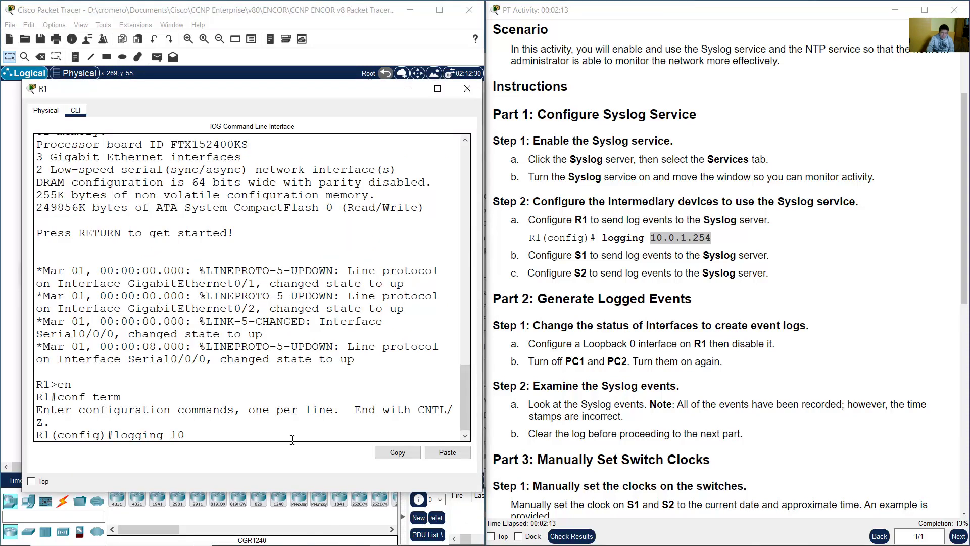
pyautogui.write('.254')
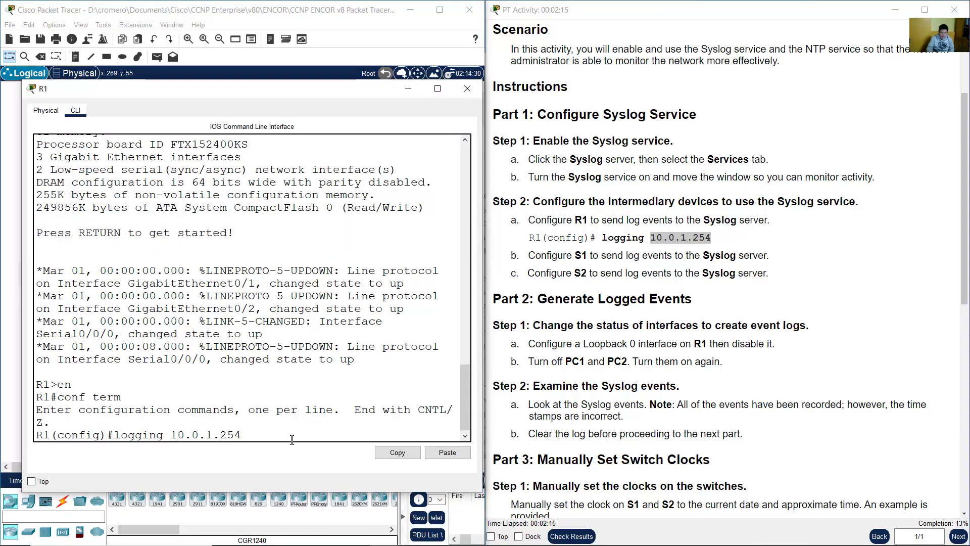
pyautogui.press('Return')
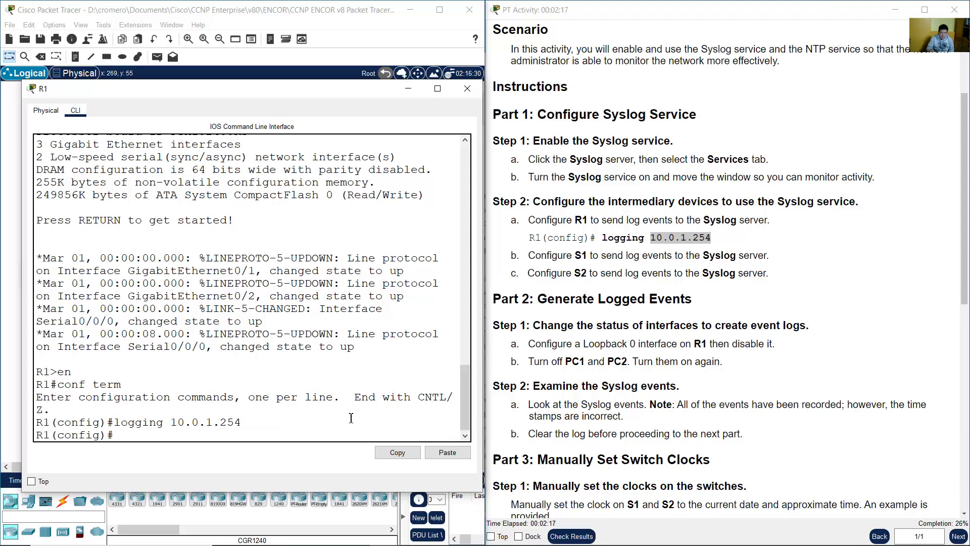
# Step: Review the S1 and S2 logging instructions, and open switch S1's command line in a widened window
pyautogui.moveTo(535, 255); pyautogui.dragTo(765, 256)
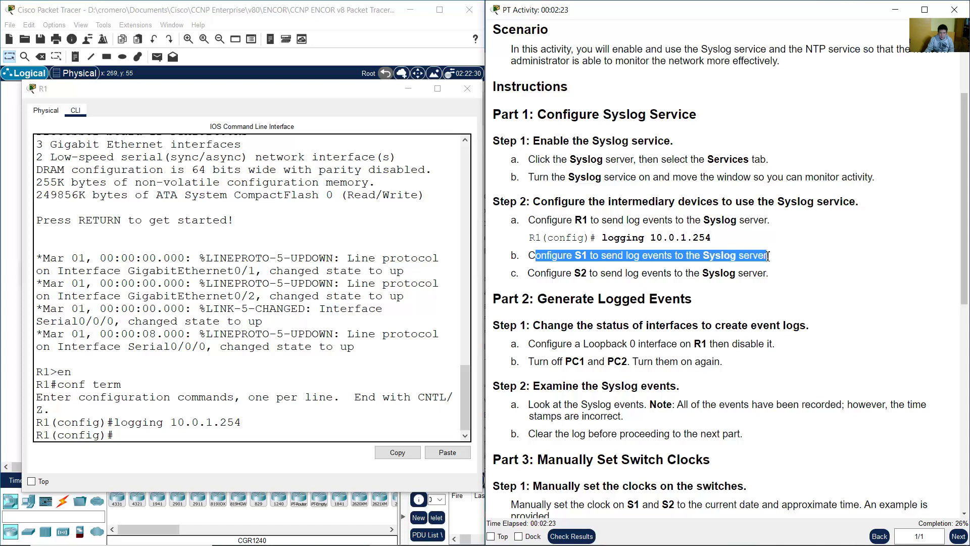
pyautogui.moveTo(539, 275); pyautogui.dragTo(605, 276)
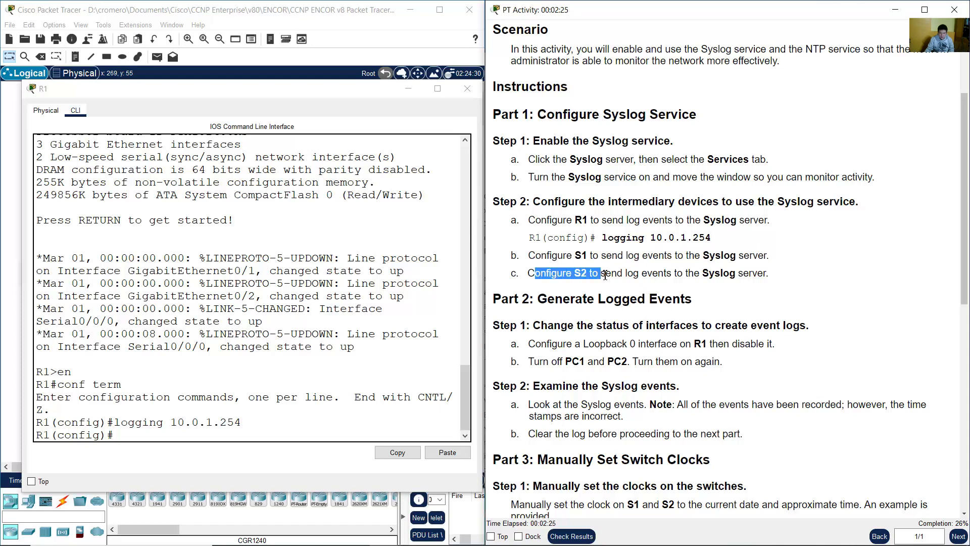
pyautogui.click(337, 34)
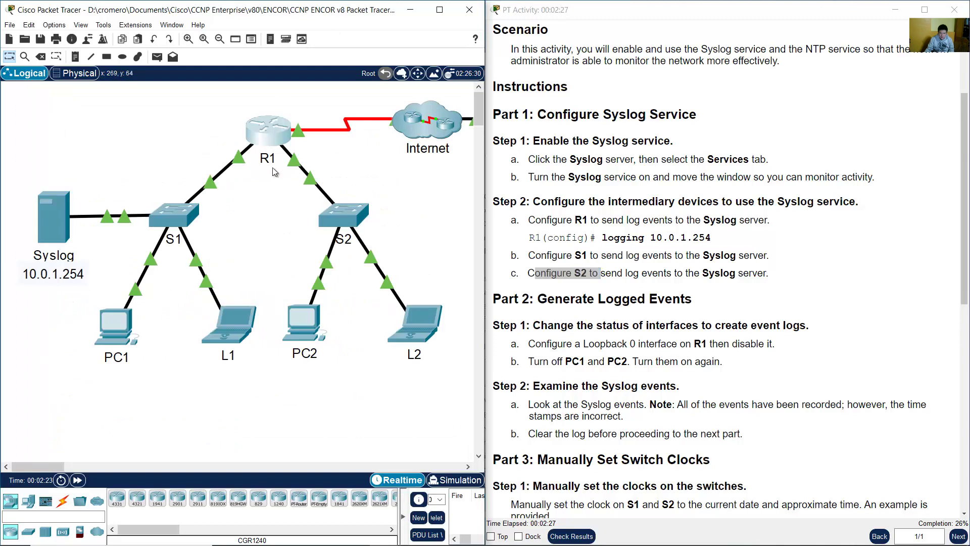
pyautogui.click(194, 211)
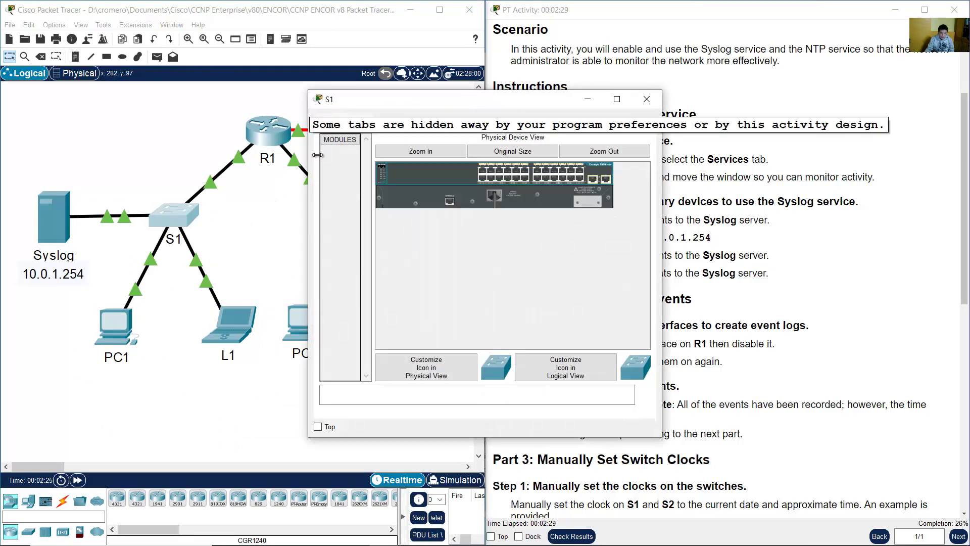
pyautogui.moveTo(421, 105); pyautogui.dragTo(115, 76)
pyautogui.click(103, 121)
pyautogui.moveTo(372, 409); pyautogui.dragTo(467, 409)
# Step: Enter privileged EXEC mode on S1 and access global configuration mode
pyautogui.press('Return')
pyautogui.write('em')
pyautogui.press('Return')
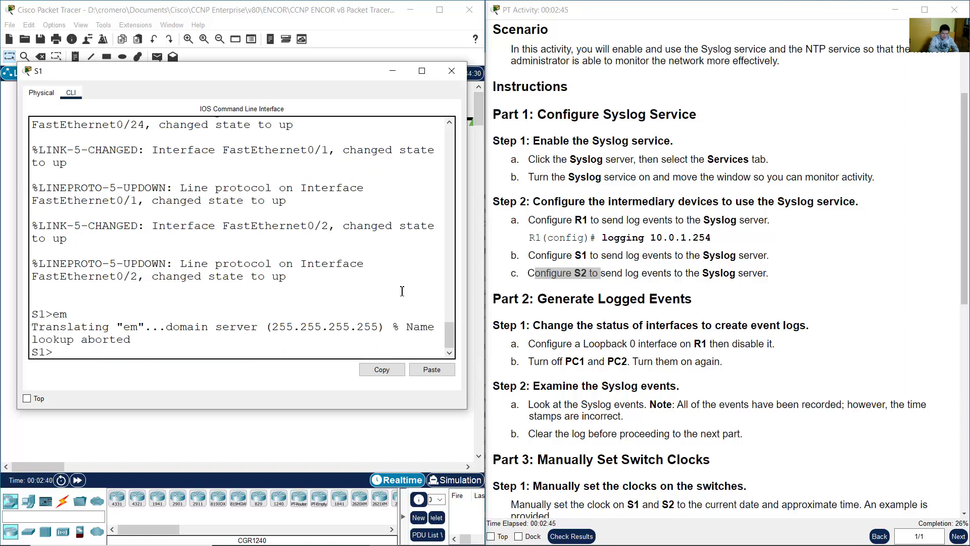
pyautogui.write('en')
pyautogui.press('Return')
pyautogui.write('conf term')
pyautogui.press('Return')
# Step: Configure S1 to log to the Syslog server with logging 10.0.1.254, and close the switch's window
pyautogui.write('logging 10.0.')
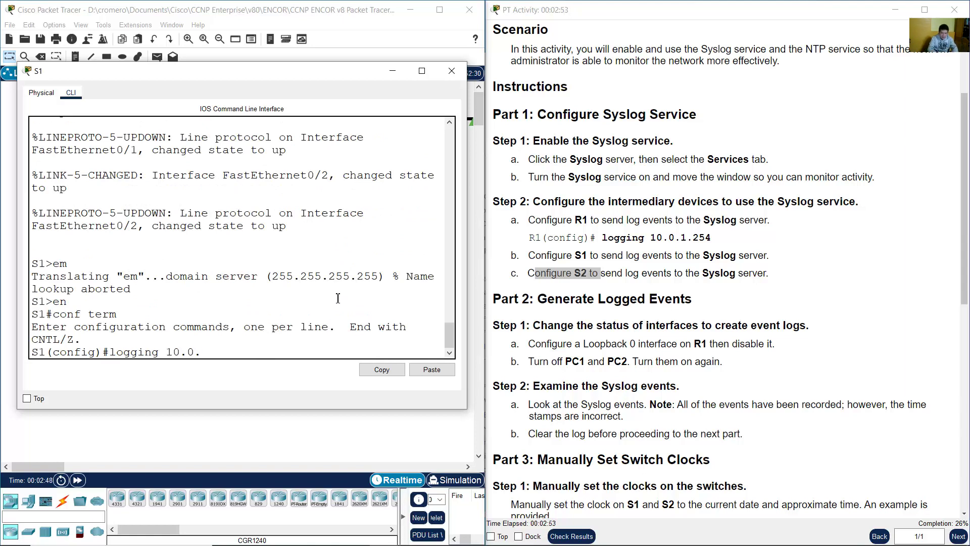
pyautogui.write('1.254')
pyautogui.press('Return')
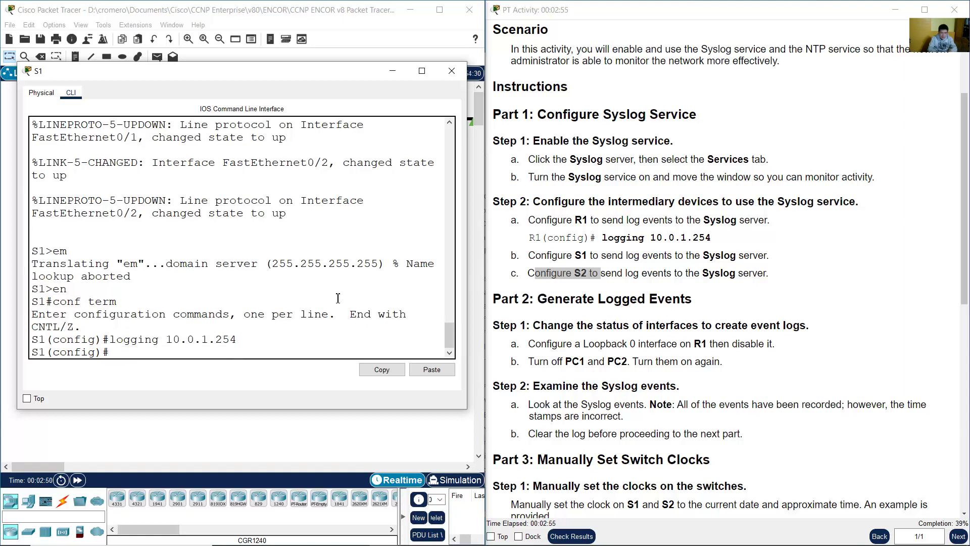
pyautogui.moveTo(167, 339); pyautogui.dragTo(247, 341)
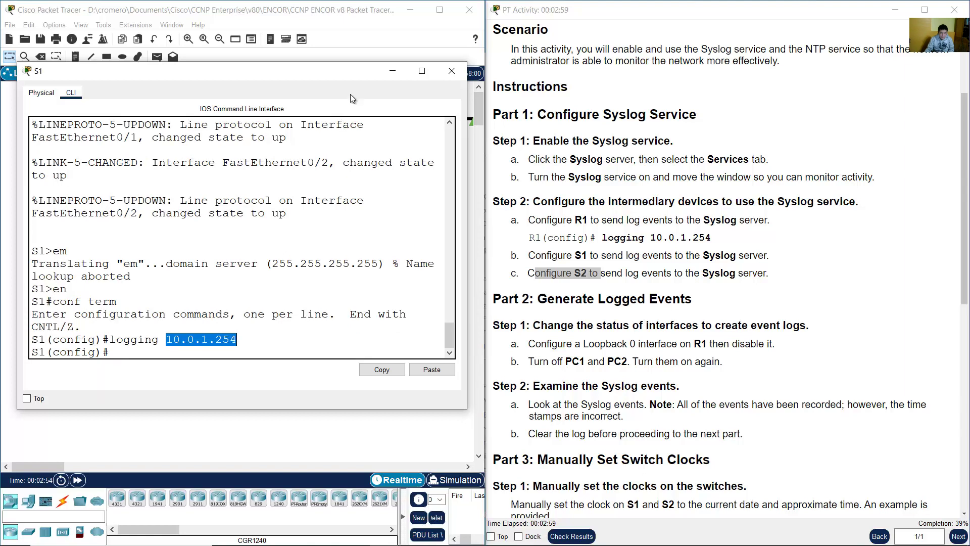
pyautogui.click(452, 71)
# Step: Open switch S2's command line and move its window over the topology, clear of the instructions
pyautogui.click(349, 222)
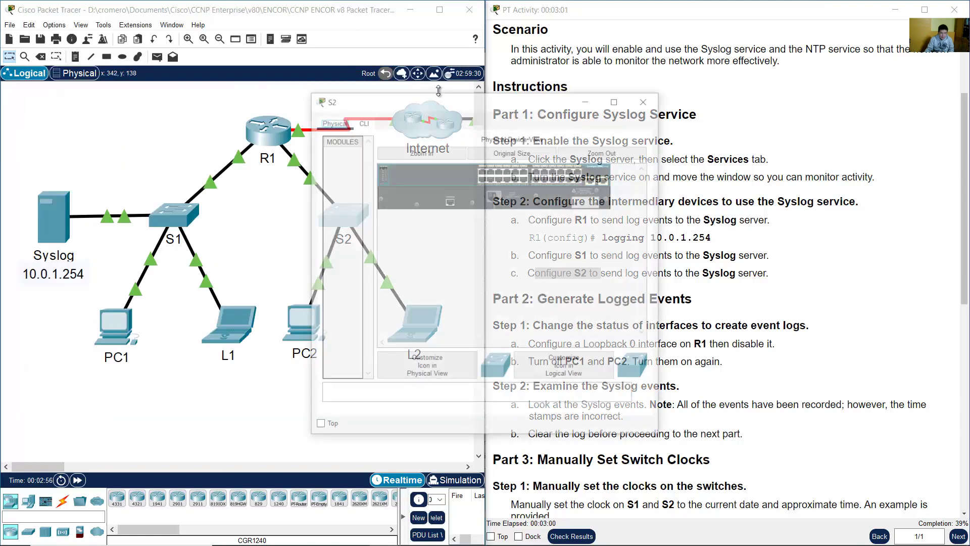
pyautogui.moveTo(422, 98); pyautogui.dragTo(150, 79)
pyautogui.click(88, 99)
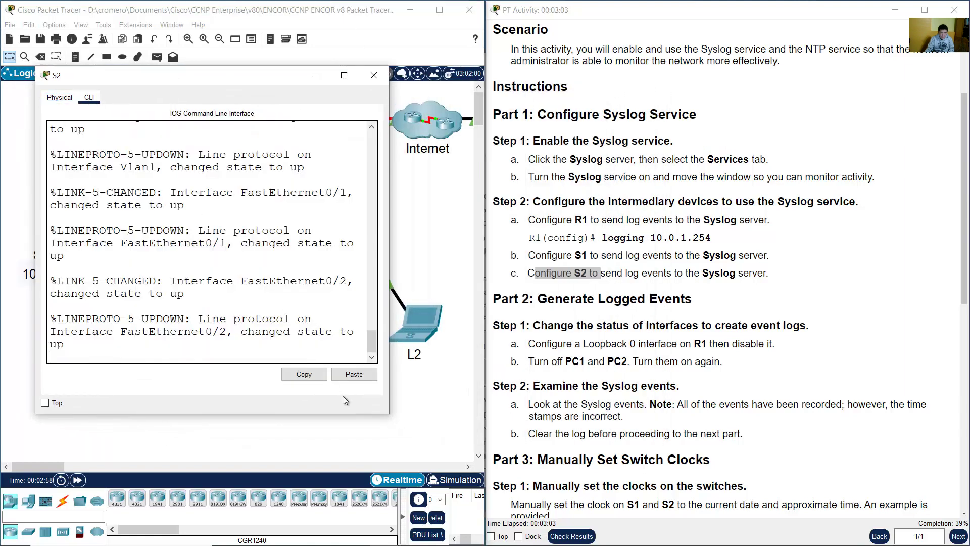
# Step: Enlarge switch S2's window, and enter privileged EXEC mode and global configuration mode on it
pyautogui.moveTo(389, 420); pyautogui.dragTo(484, 473)
pyautogui.press('Return')
pyautogui.write('en')
pyautogui.press('Return')
pyautogui.write('conf term')
pyautogui.press('Return')
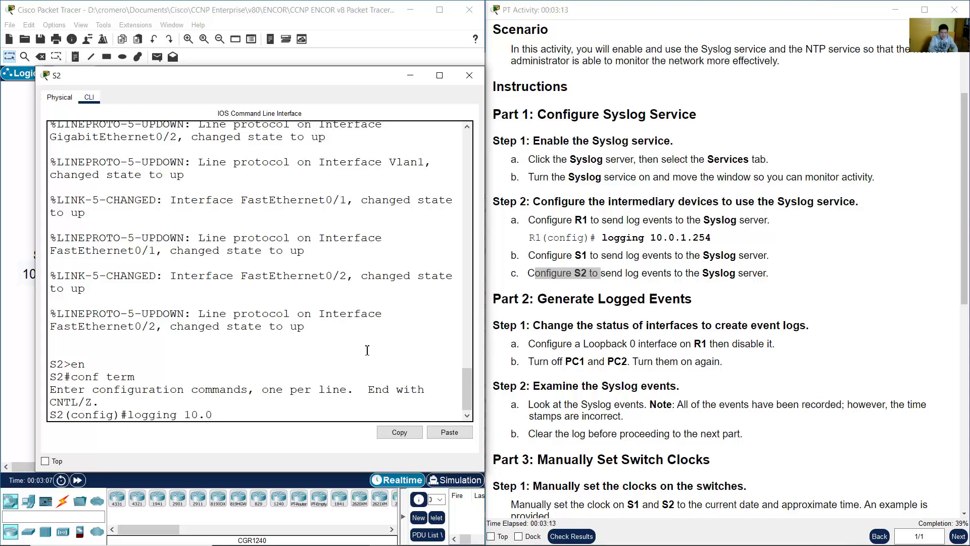
# Step: Configure S2 to log to the Syslog server with logging 10.0.1.254, and return to the topology
pyautogui.write('logging 10.0.1.254')
pyautogui.press('Return')
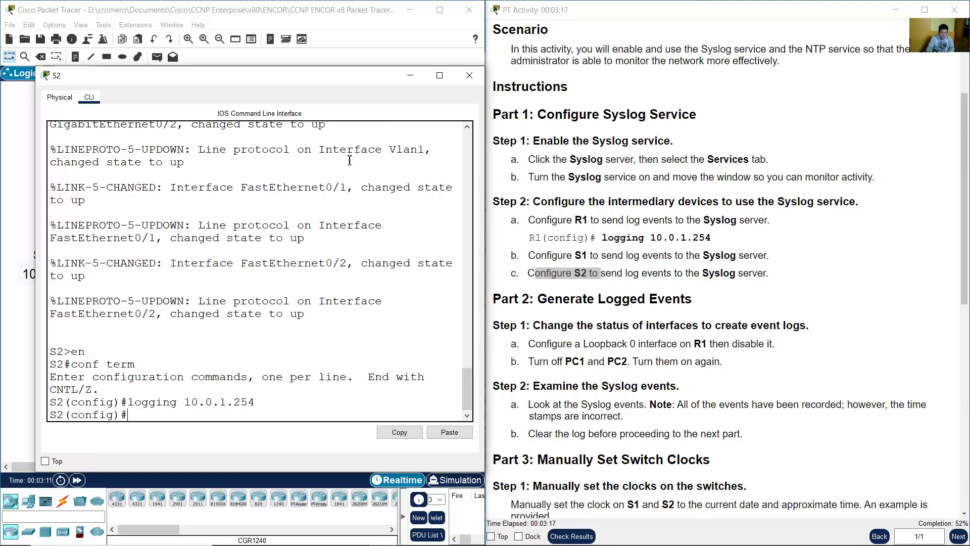
pyautogui.click(330, 23)
# Step: Review the Part 2 instructions on changing interface status to generate logged events, and open router R1's command line
pyautogui.click(732, 289)
pyautogui.scroll(-3, 732, 288)
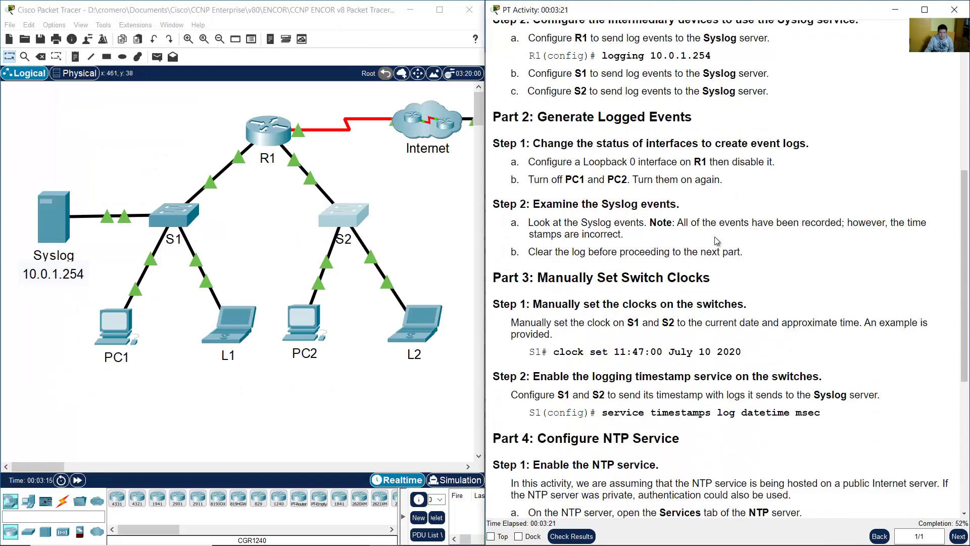
pyautogui.moveTo(546, 118); pyautogui.dragTo(687, 116)
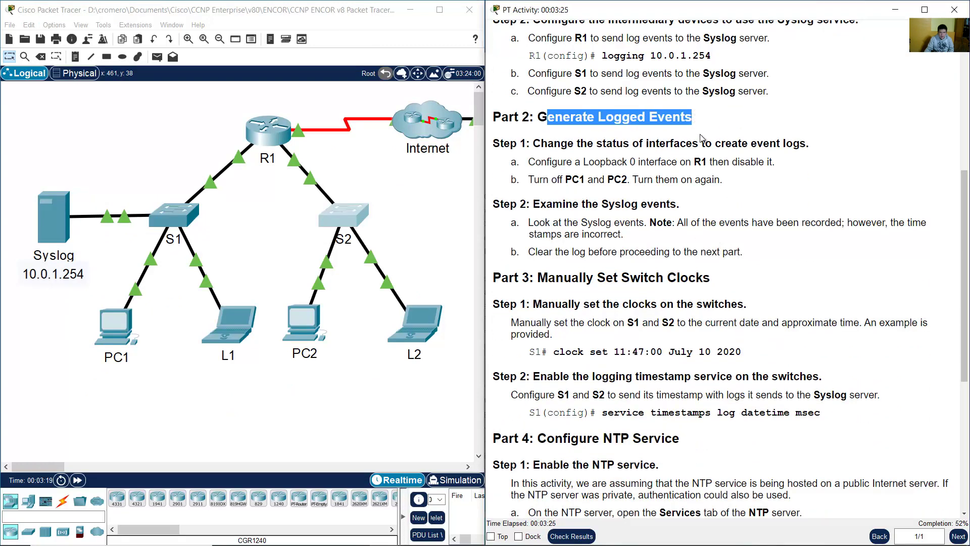
pyautogui.moveTo(541, 145); pyautogui.dragTo(806, 145)
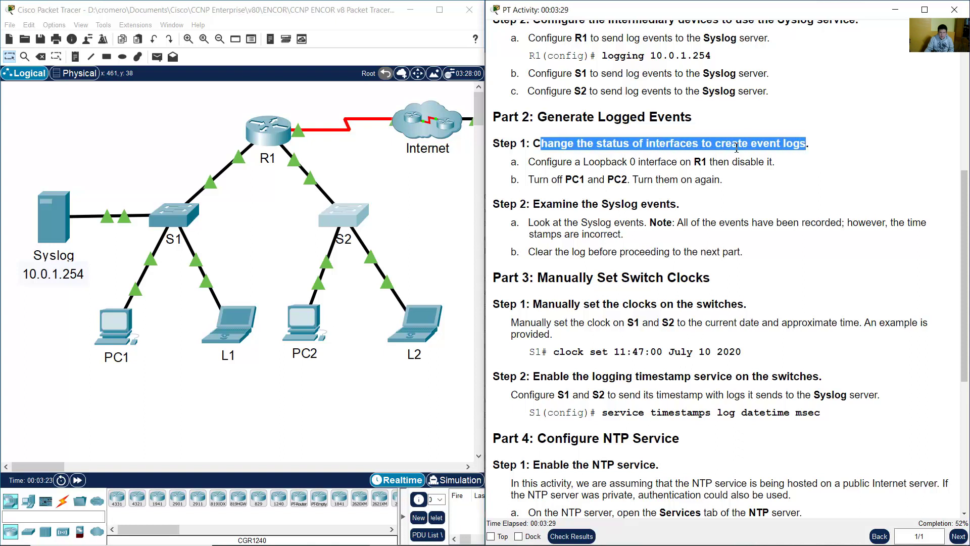
pyautogui.moveTo(528, 162); pyautogui.dragTo(777, 164)
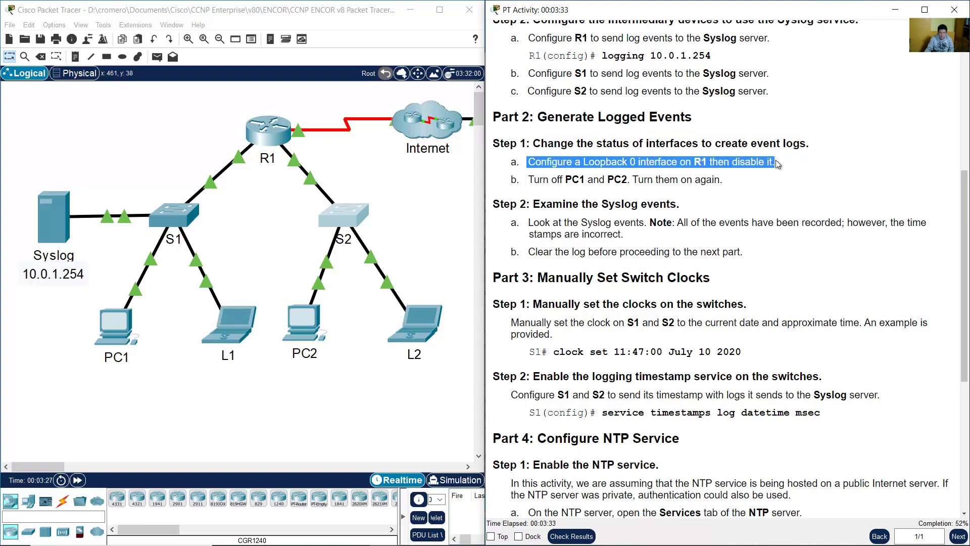
pyautogui.click(333, 147)
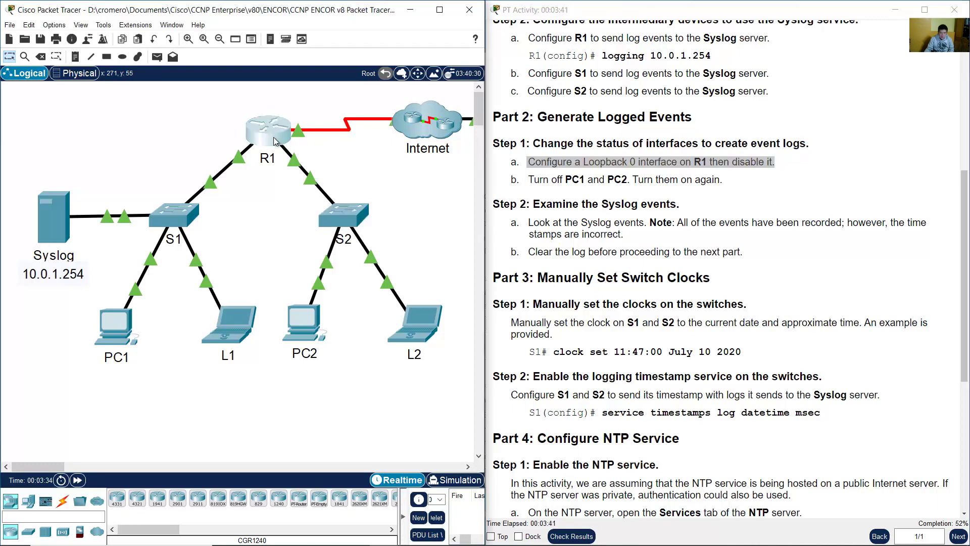
pyautogui.moveTo(208, 113); pyautogui.dragTo(310, 162)
pyautogui.click(195, 124)
pyautogui.click(273, 134)
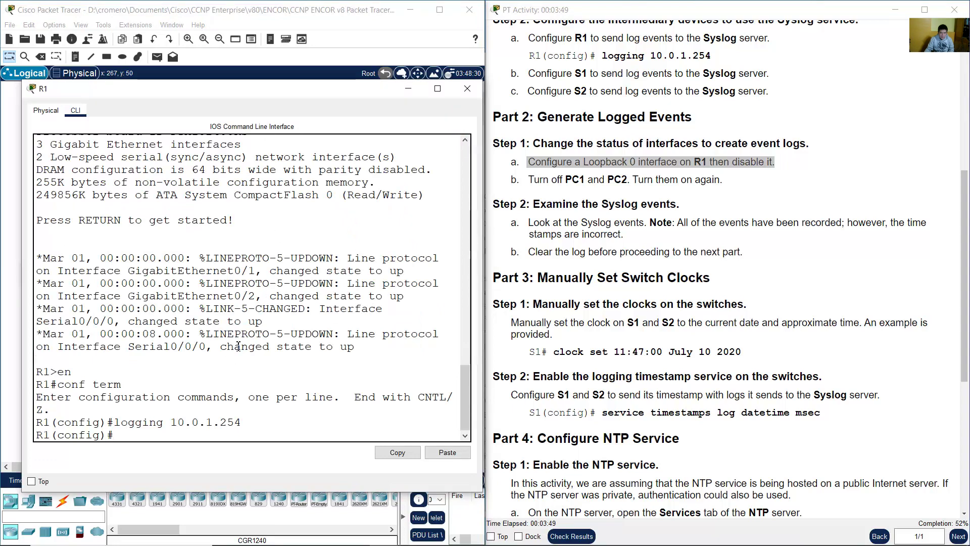
# Step: Create the Loopback 0 interface on R1 with int loopback 0
pyautogui.click(695, 181)
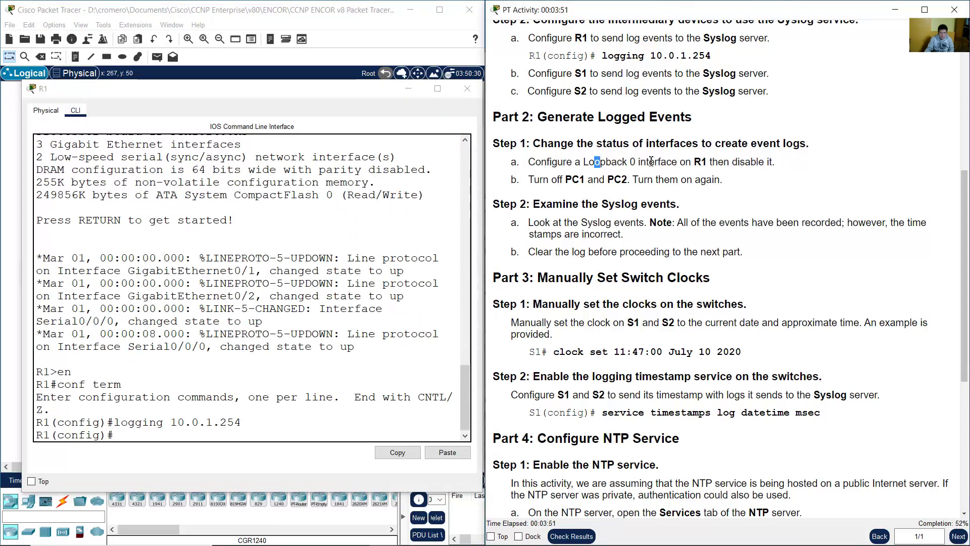
pyautogui.moveTo(595, 162); pyautogui.dragTo(783, 164)
pyautogui.click(345, 372)
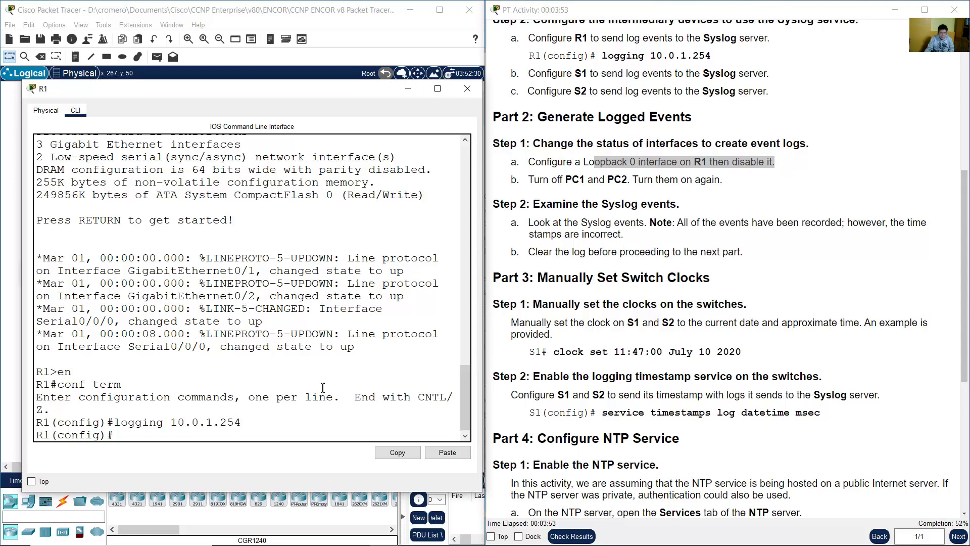
pyautogui.write('loopback 0')
pyautogui.press('Return')
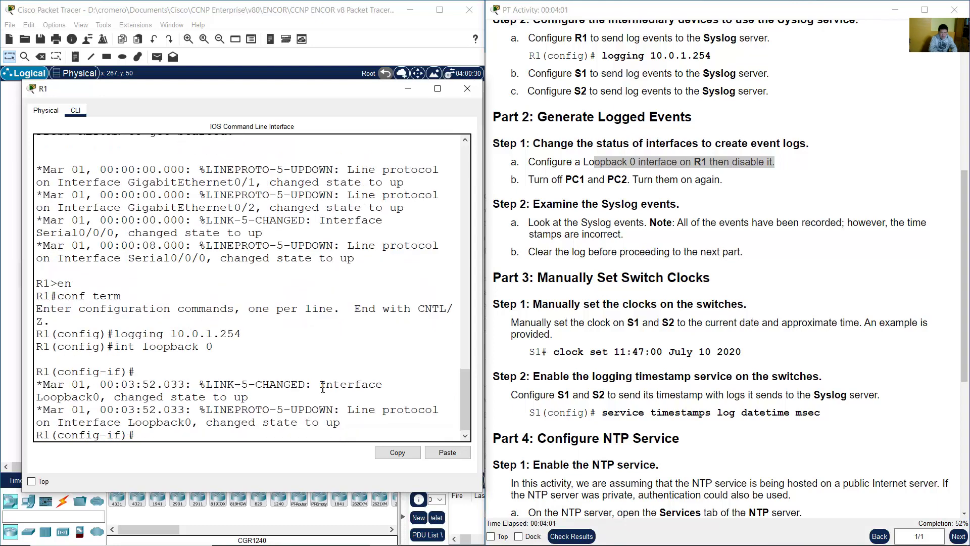
# Step: Disable Loopback 0 on R1 with shutdown, check its state-change messages, and close the router's window
pyautogui.moveTo(114, 397); pyautogui.dragTo(257, 398)
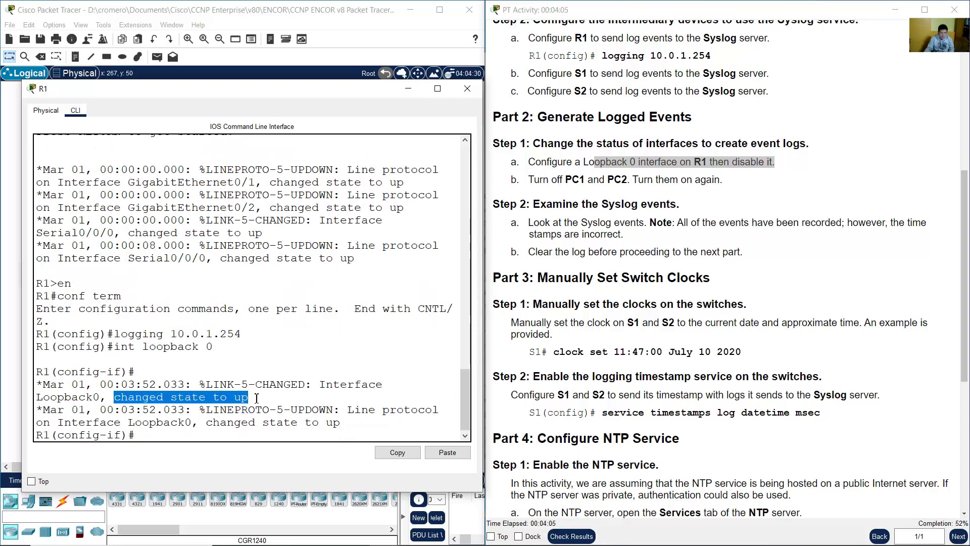
pyautogui.moveTo(386, 410); pyautogui.dragTo(425, 410)
pyautogui.moveTo(207, 421); pyautogui.dragTo(351, 422)
pyautogui.click(347, 439)
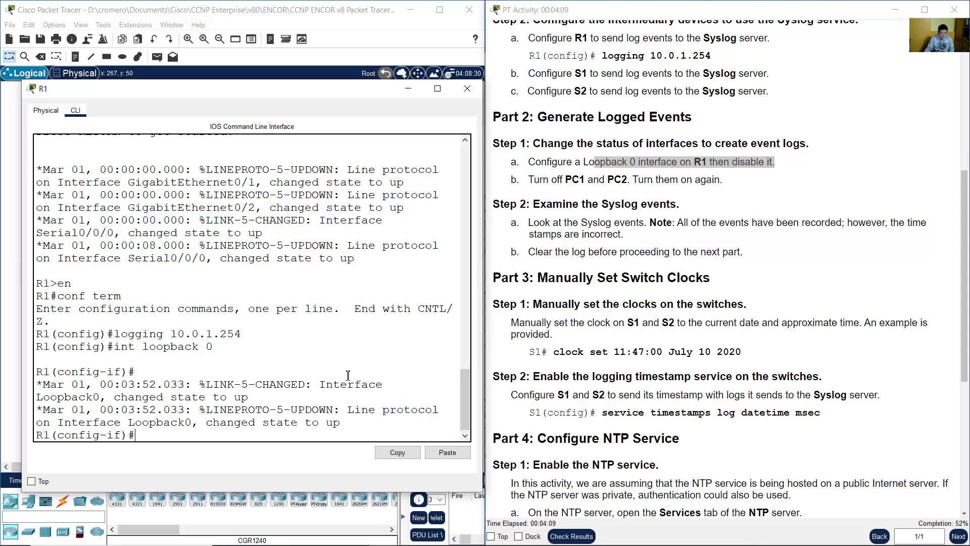
pyautogui.write('shutdown')
pyautogui.press('Return')
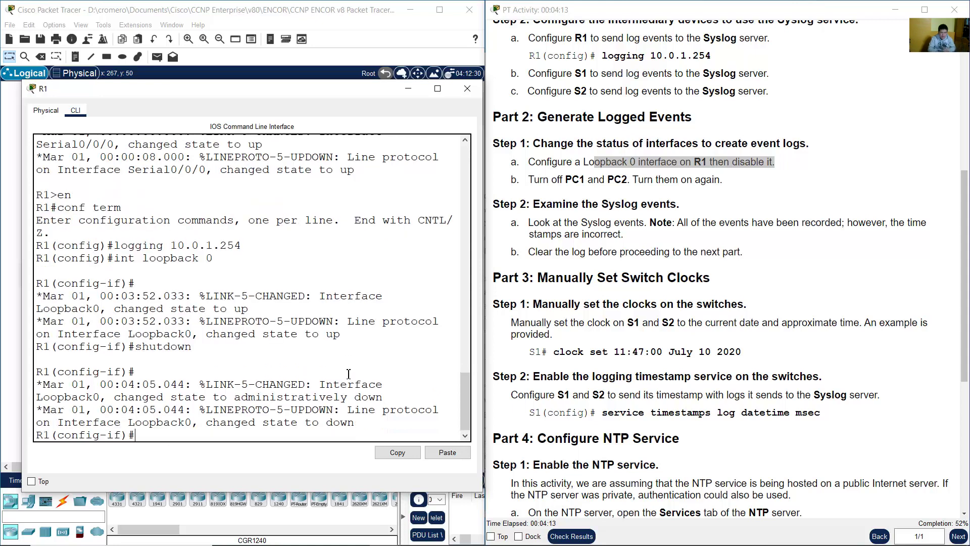
pyautogui.moveTo(234, 397); pyautogui.dragTo(459, 410)
pyautogui.moveTo(215, 425); pyautogui.dragTo(368, 422)
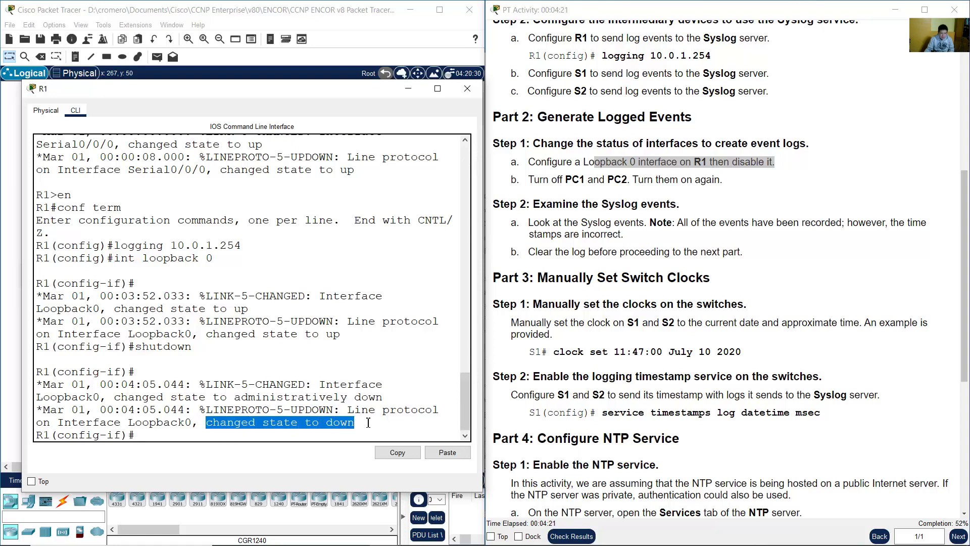
pyautogui.click(374, 420)
pyautogui.click(468, 88)
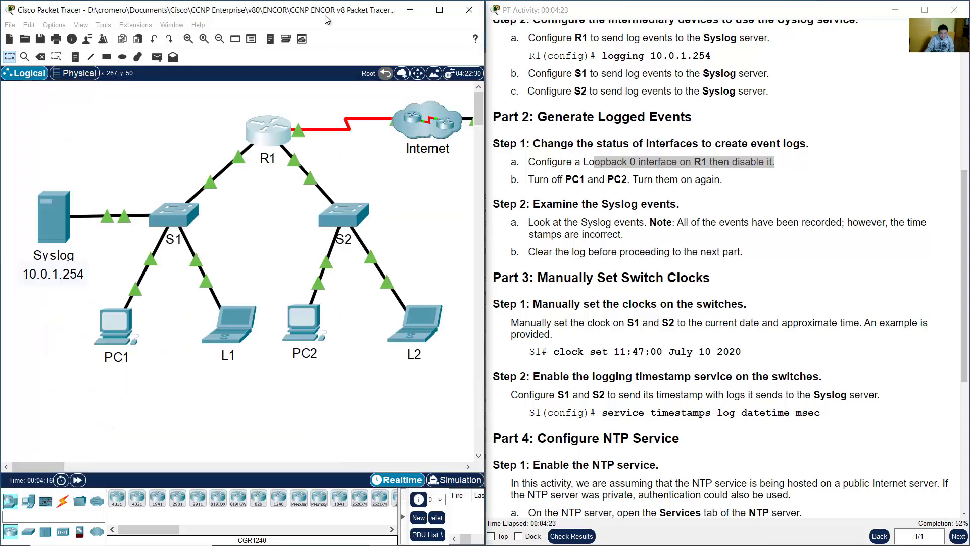
# Step: Open the Syslog server's event log in a widened window and examine the full message of the second entry
pyautogui.click(63, 201)
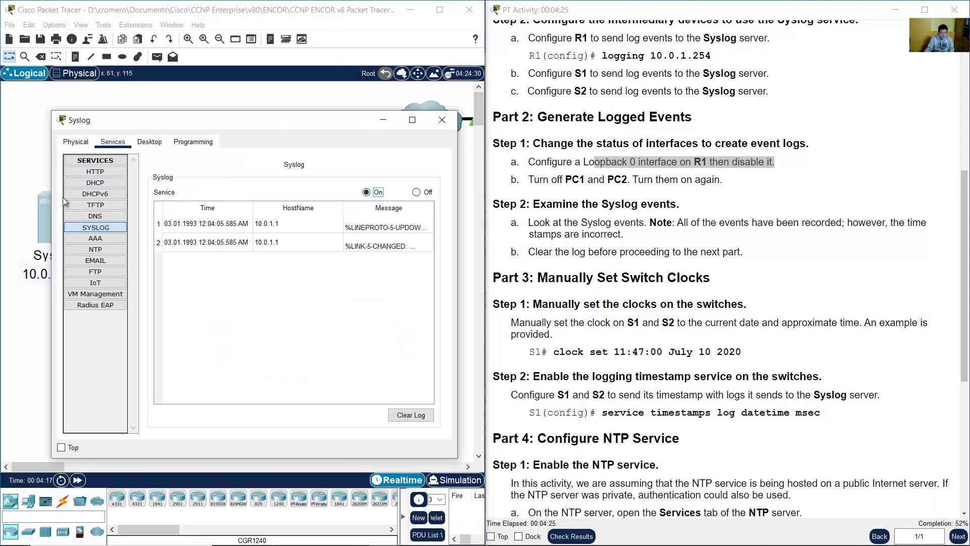
pyautogui.moveTo(143, 130); pyautogui.dragTo(612, 105)
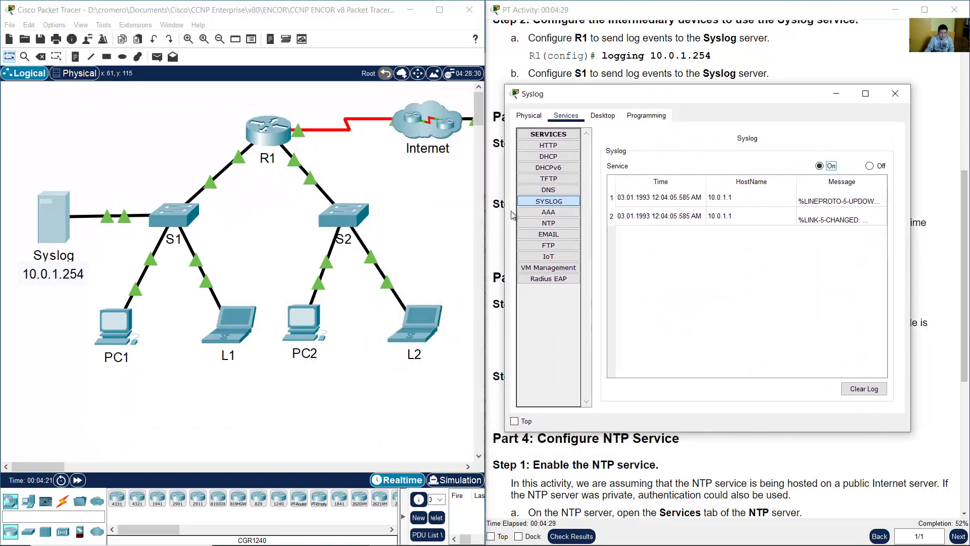
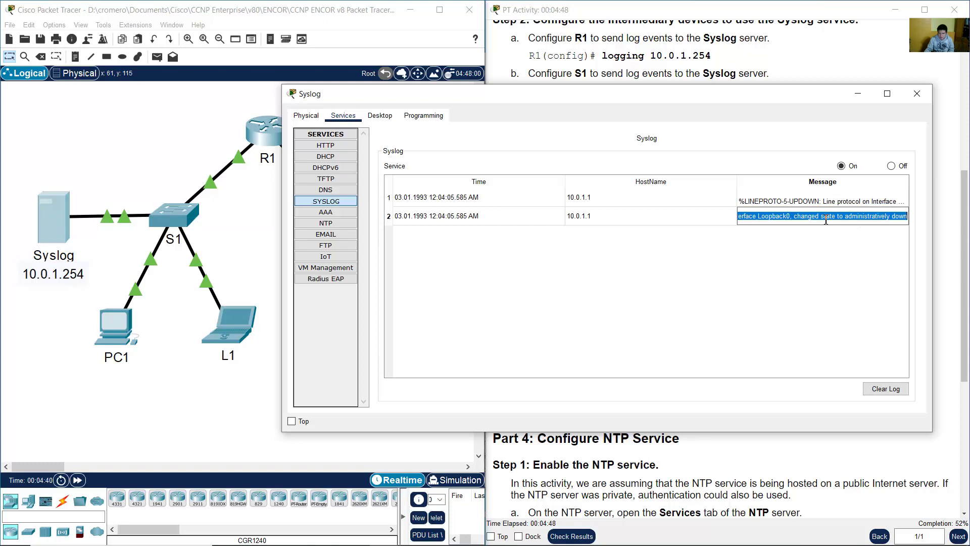
pyautogui.doubleClick(765, 216)
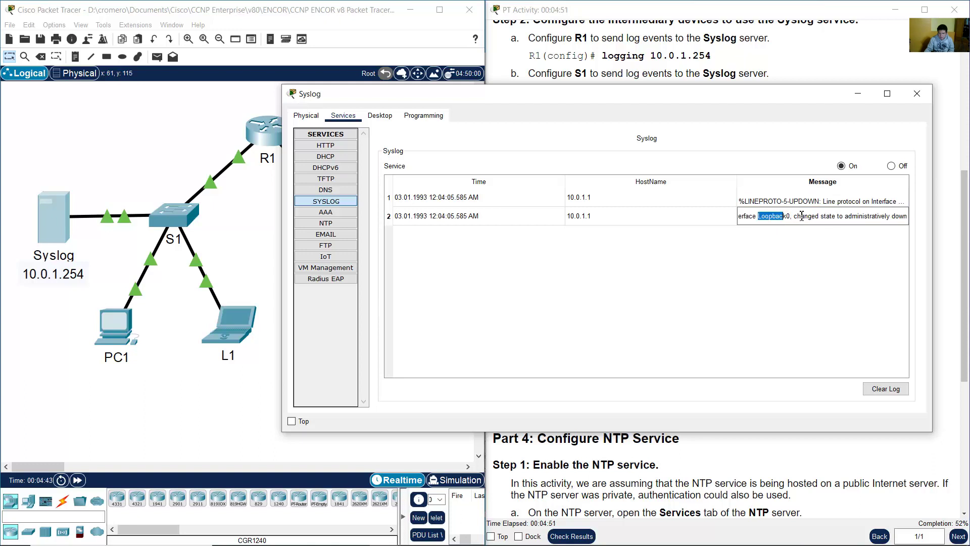
pyautogui.moveTo(800, 216); pyautogui.dragTo(911, 216)
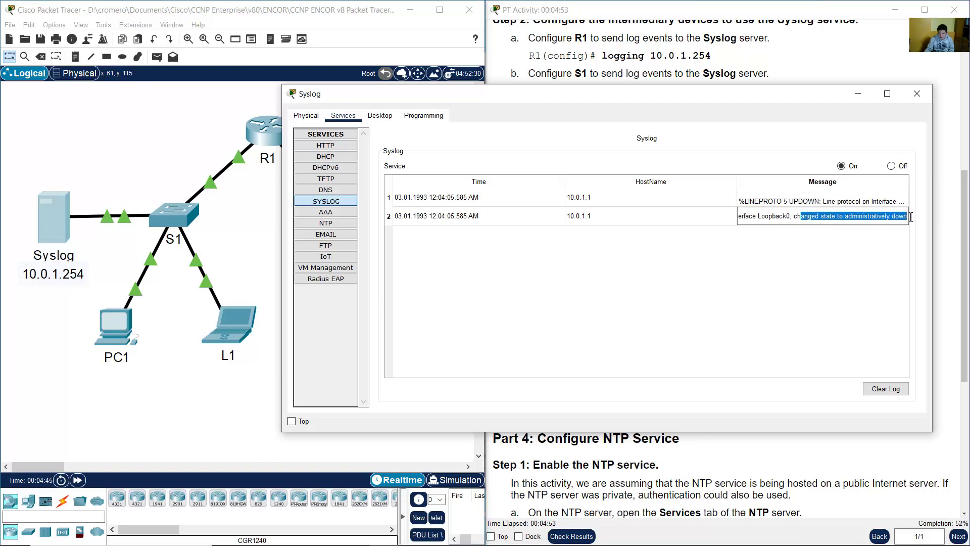
# Step: Review the instruction on turning PC1 and PC2 off and on, and bring the topology to the front
pyautogui.click(735, 70)
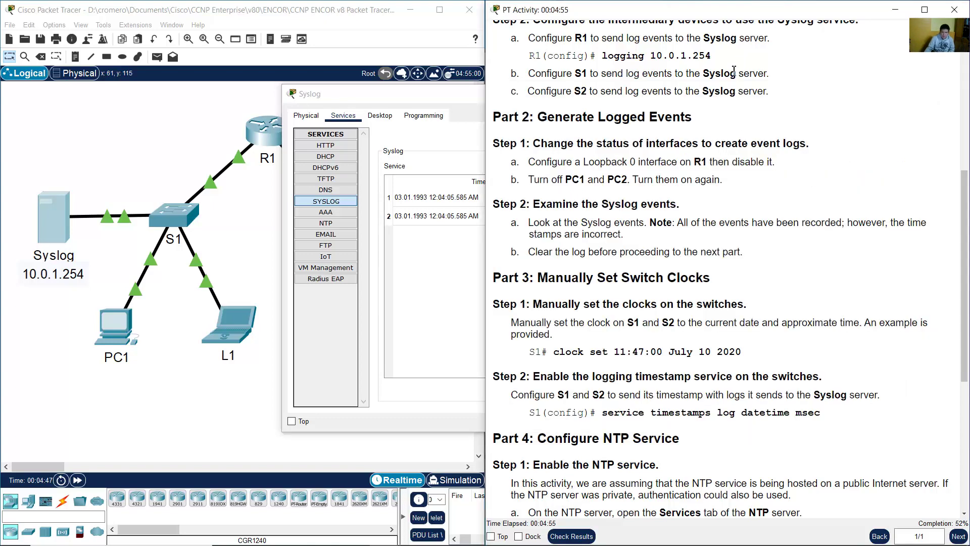
pyautogui.moveTo(528, 179); pyautogui.dragTo(740, 182)
pyautogui.click(746, 177)
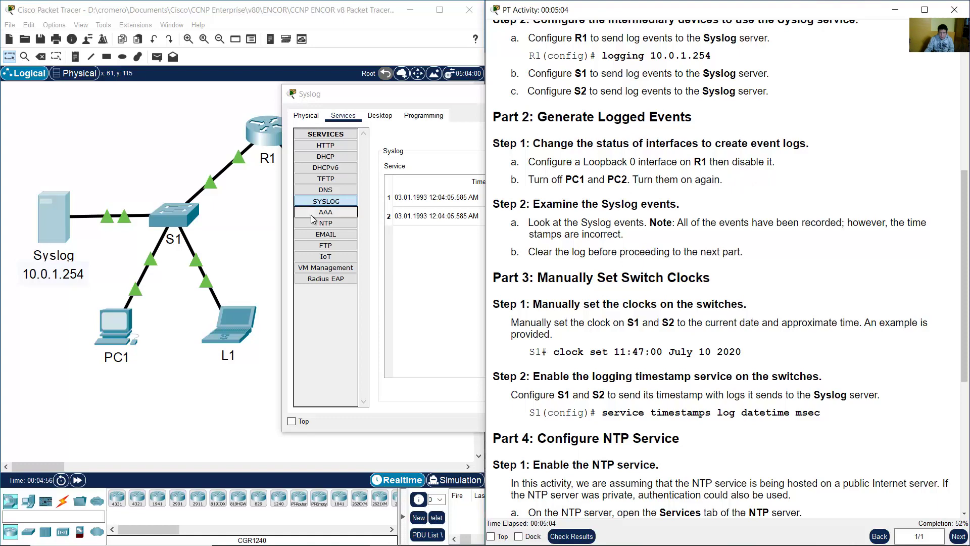
pyautogui.click(163, 156)
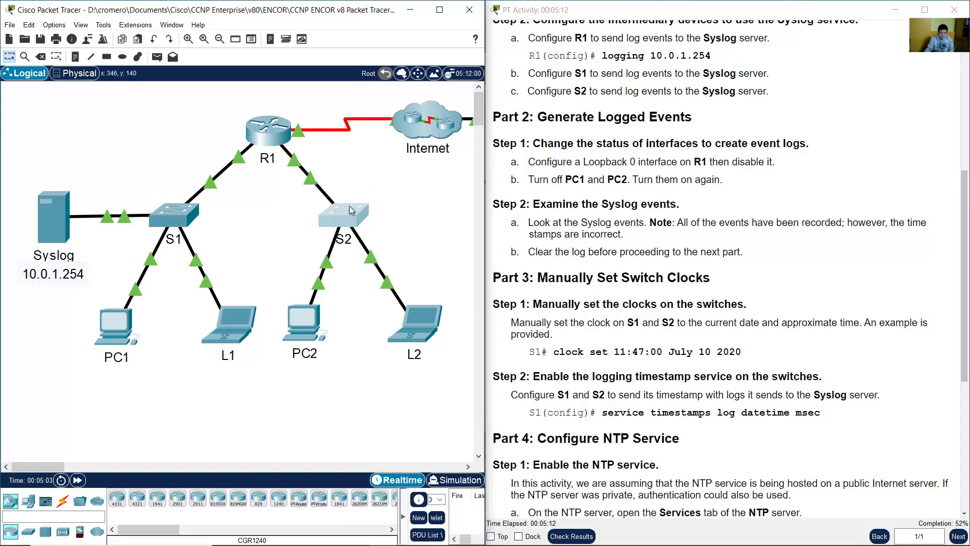
pyautogui.moveTo(338, 228); pyautogui.dragTo(374, 154)
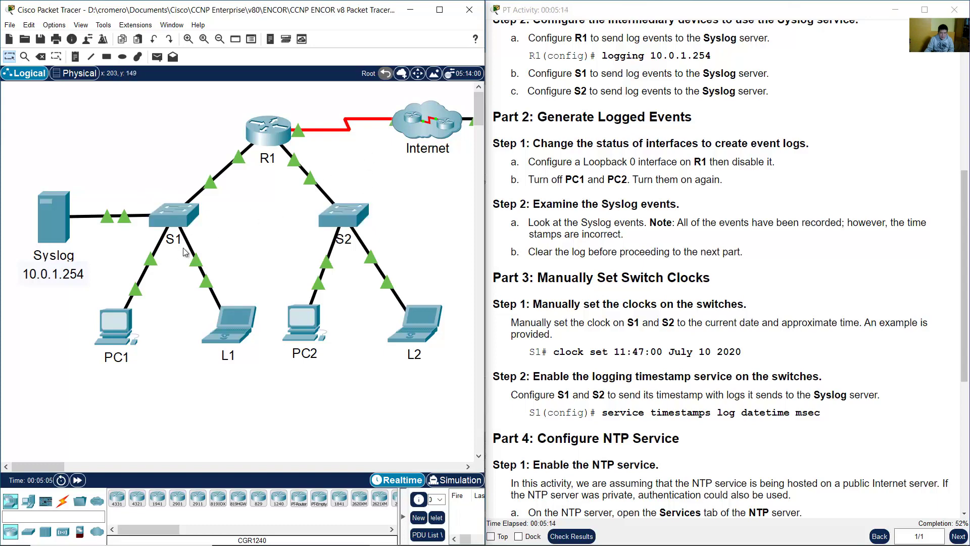
# Step: Open PC1's physical device view, enlarge it, and switch the computer off with its power button
pyautogui.click(122, 324)
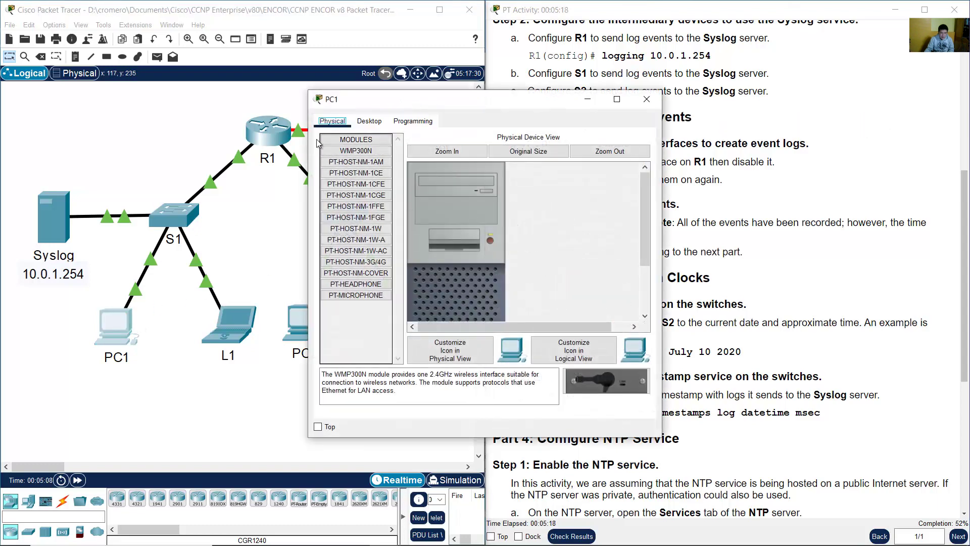
pyautogui.click(432, 152)
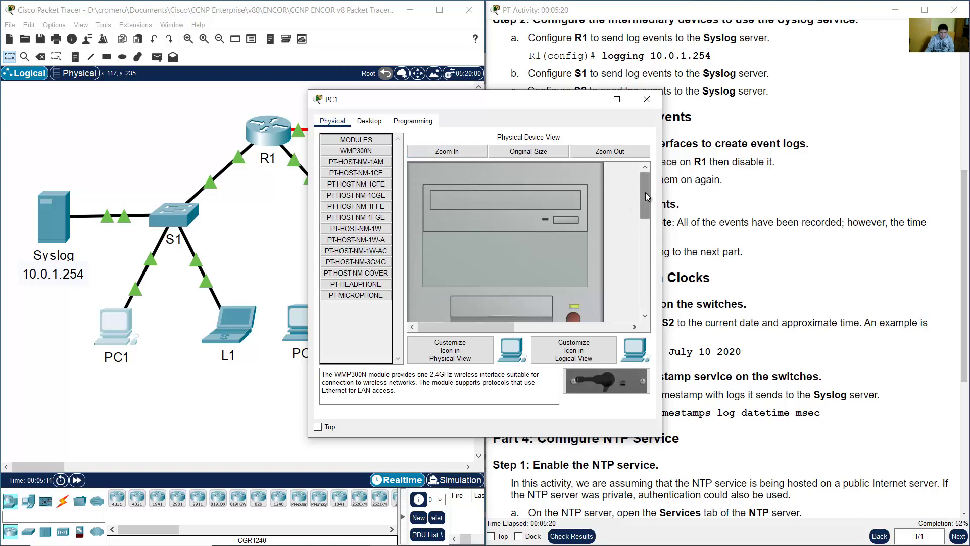
pyautogui.moveTo(644, 192); pyautogui.dragTo(646, 204)
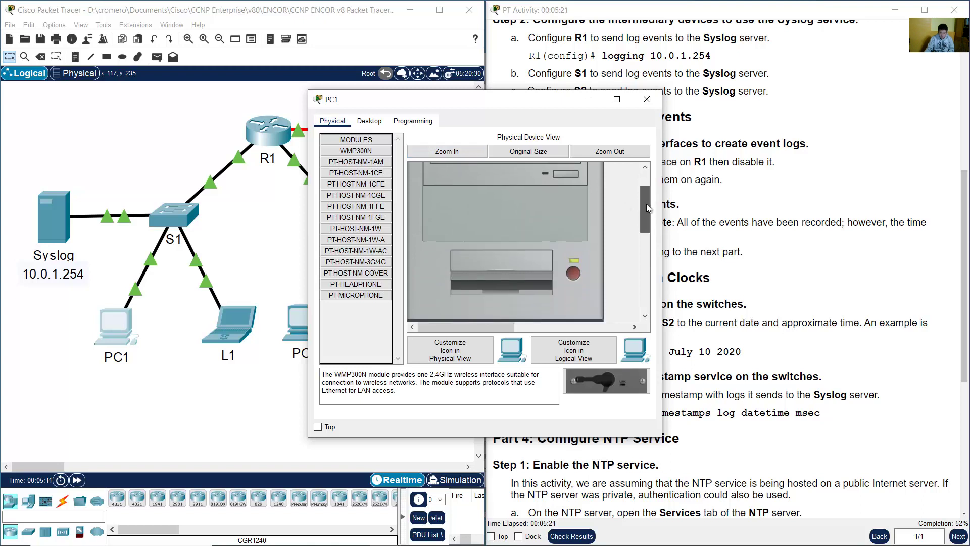
pyautogui.click(573, 274)
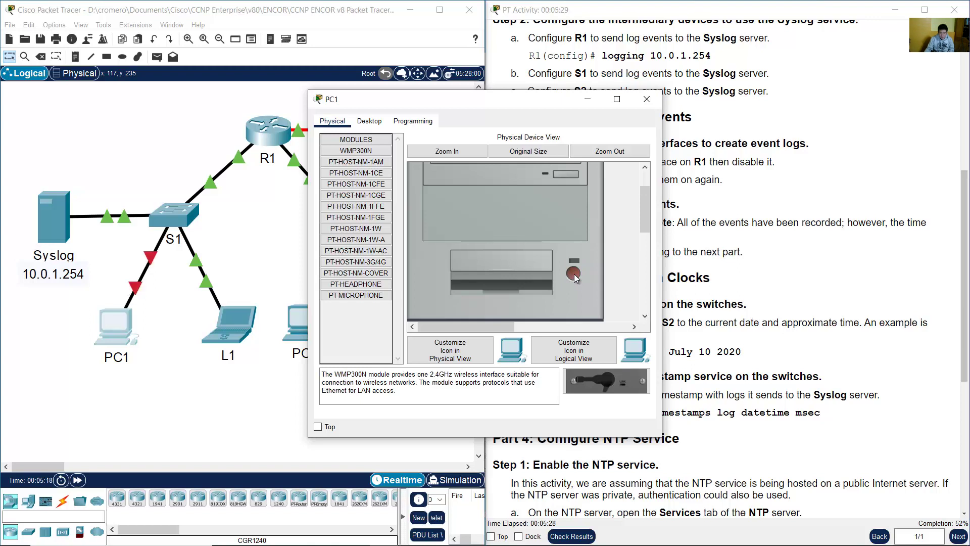
# Step: Check PC1's link to S1 in the topology, power PC1 back on, and minimise its window
pyautogui.click(136, 264)
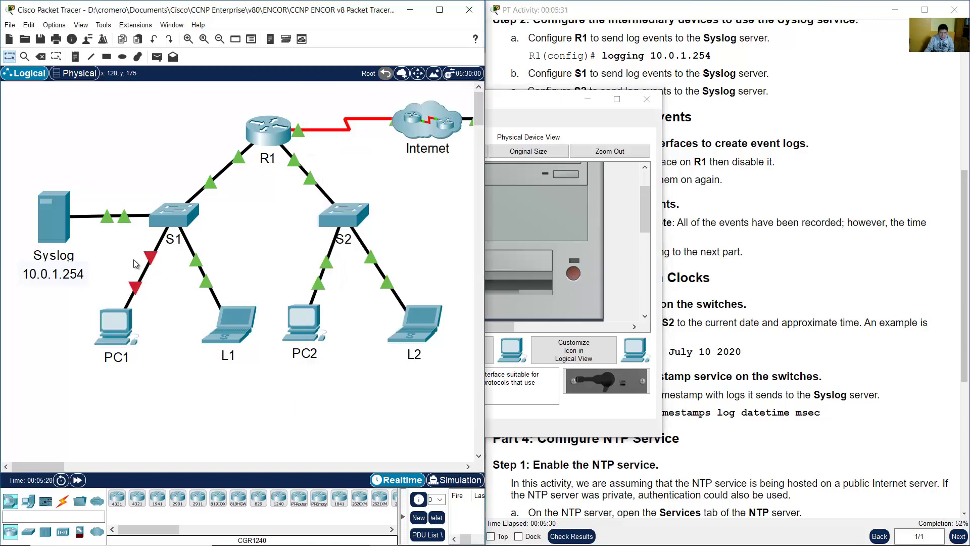
pyautogui.moveTo(135, 263); pyautogui.dragTo(161, 286)
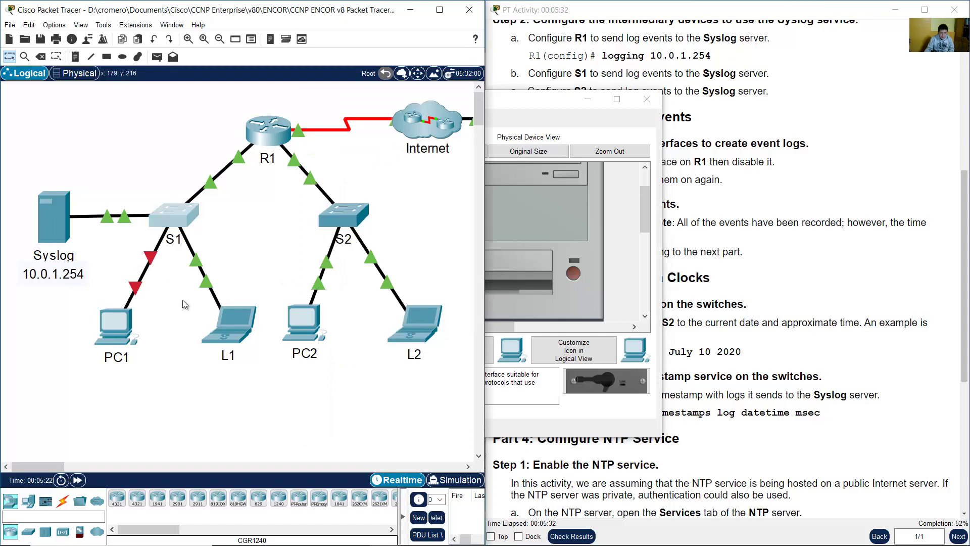
pyautogui.click(558, 111)
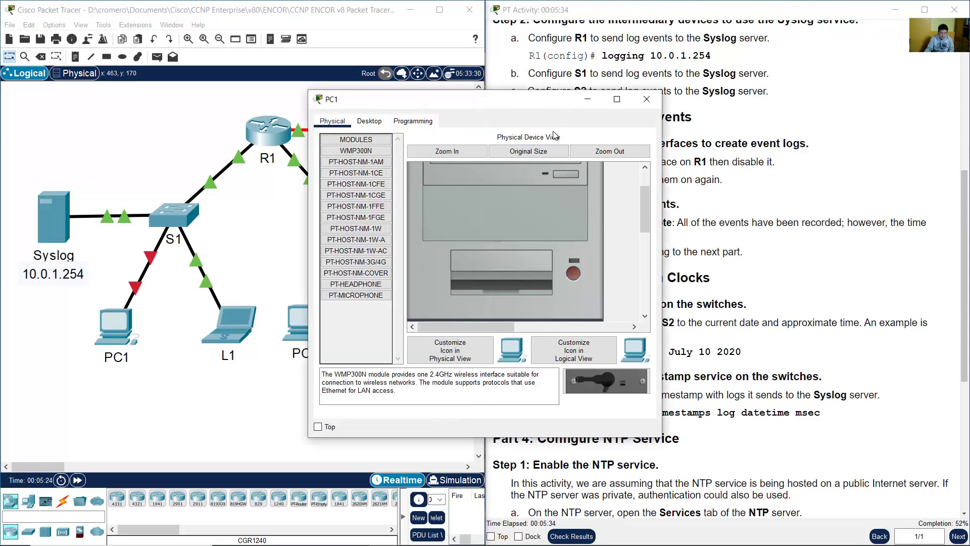
pyautogui.click(574, 274)
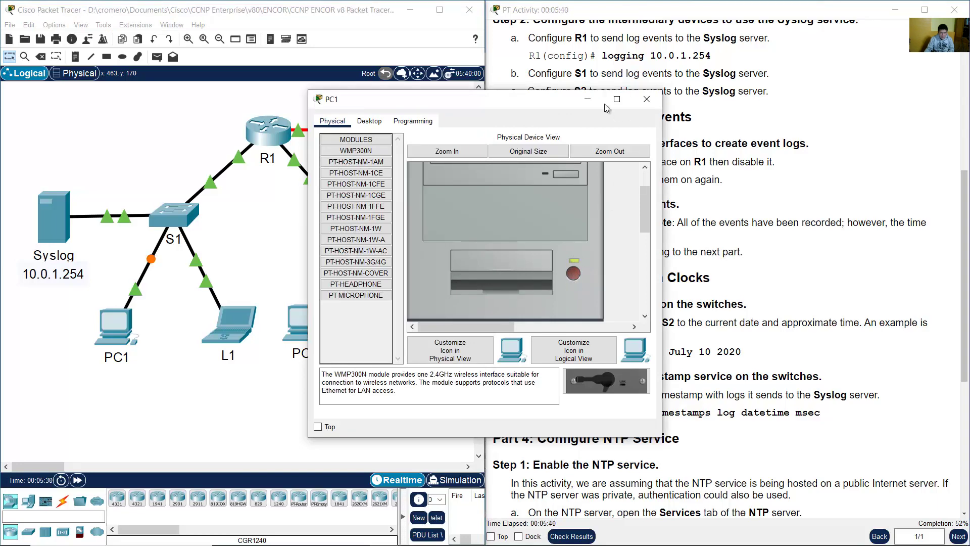
pyautogui.click(588, 100)
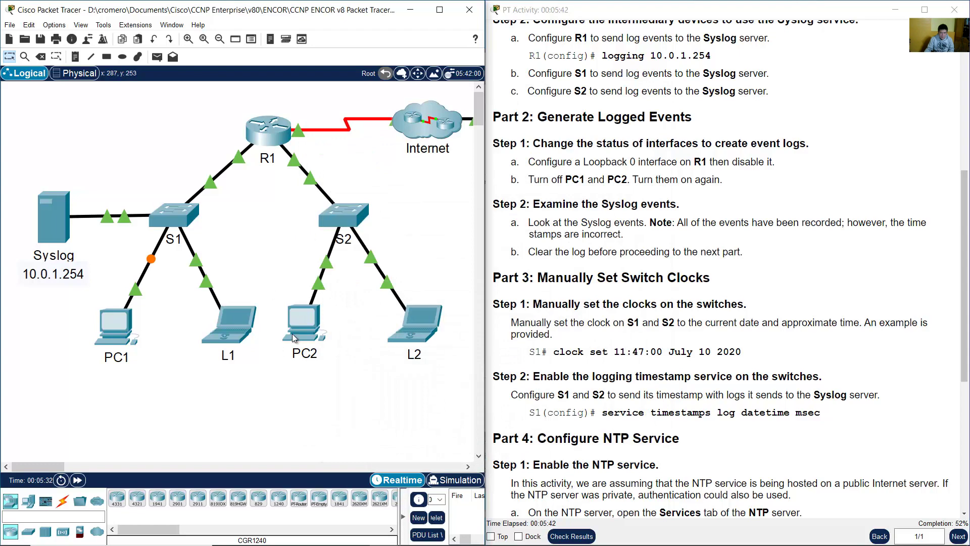
# Step: Open PC2's physical device view and enlarge it around the power button
pyautogui.click(299, 327)
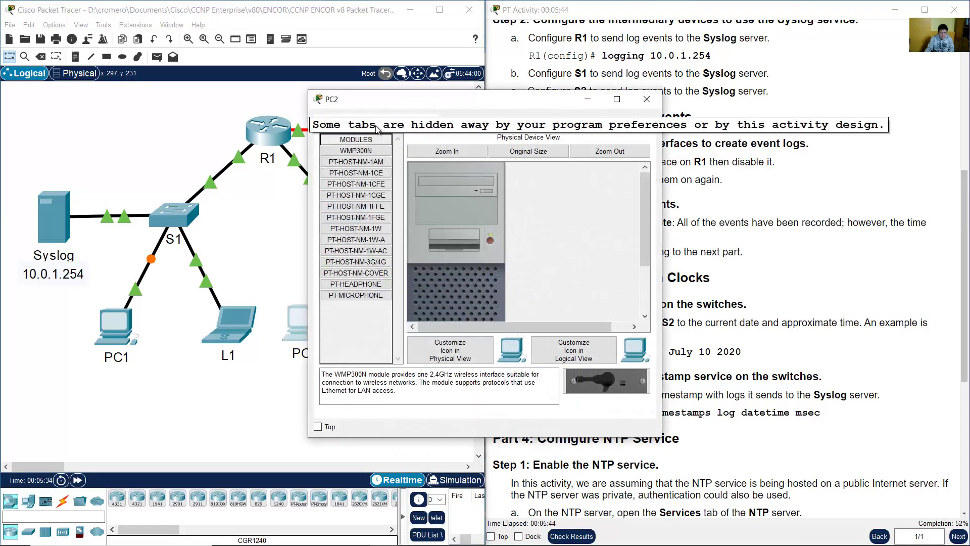
pyautogui.moveTo(383, 105); pyautogui.dragTo(133, 107)
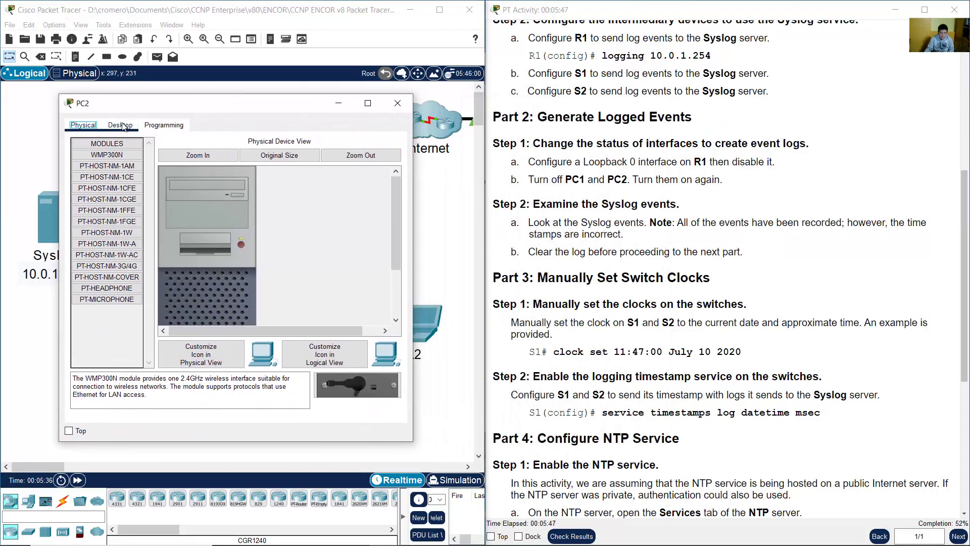
pyautogui.click(121, 125)
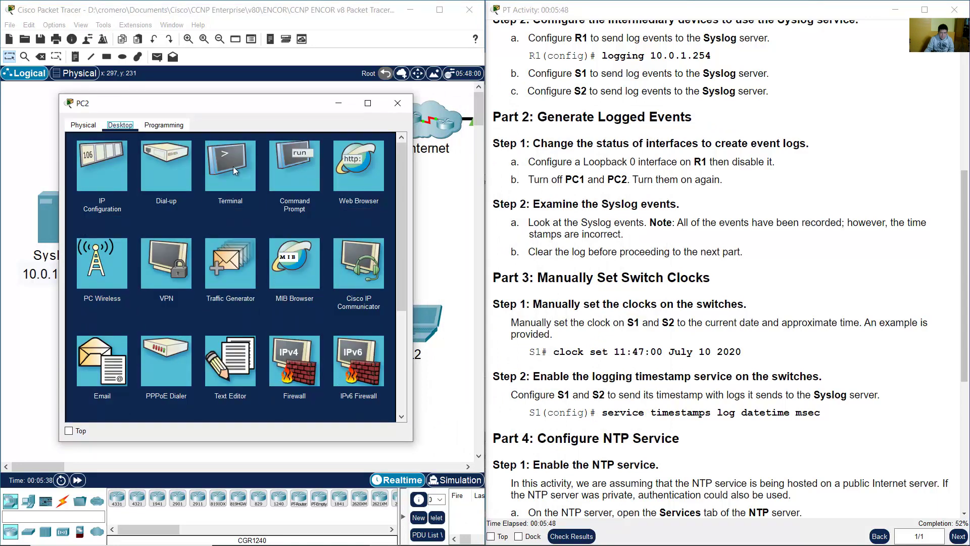
pyautogui.click(84, 125)
pyautogui.click(209, 155)
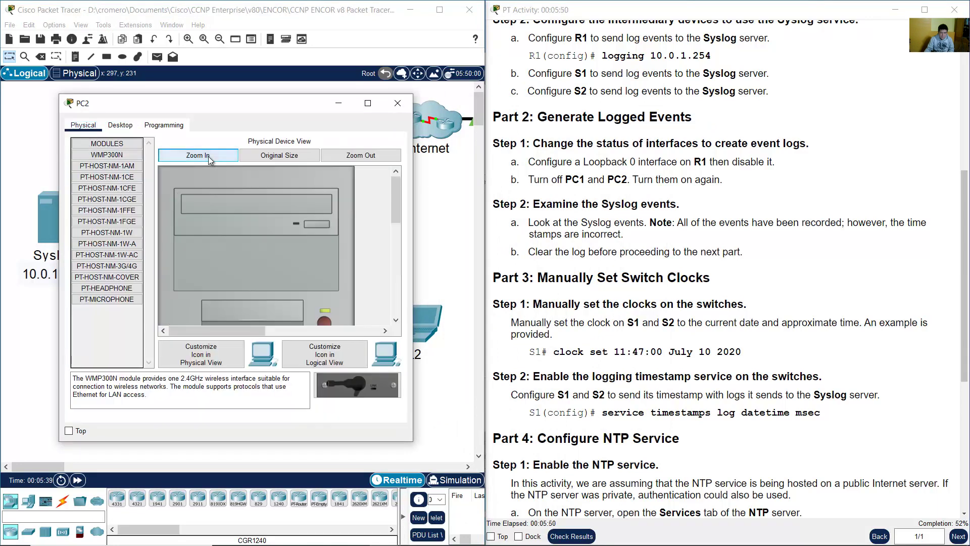
pyautogui.scroll(-3, 396, 210)
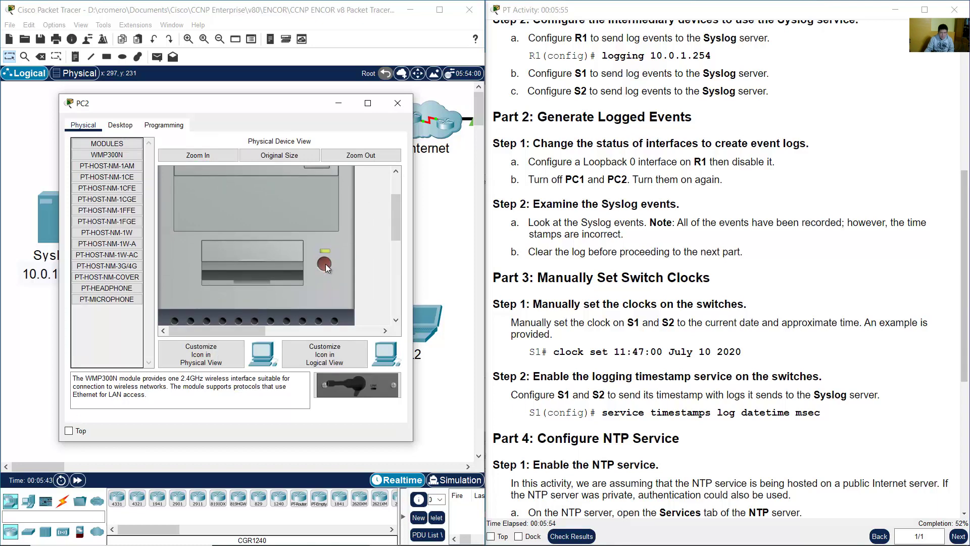
# Step: Move PC2's window clear of its topology link, switch the computer off and back on, and return to the topology
pyautogui.moveTo(287, 106); pyautogui.dragTo(654, 94)
pyautogui.click(688, 252)
pyautogui.moveTo(257, 239); pyautogui.dragTo(337, 286)
pyautogui.click(704, 278)
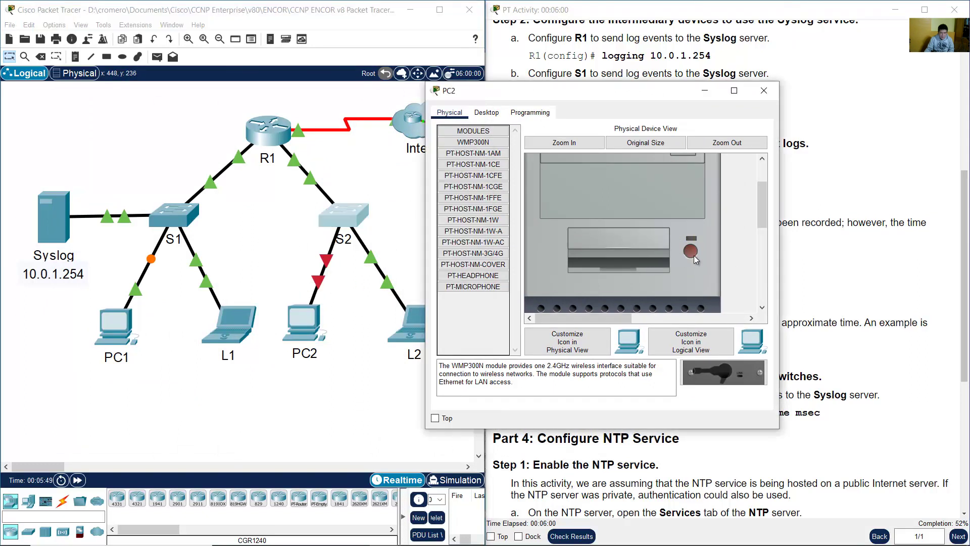
pyautogui.click(690, 251)
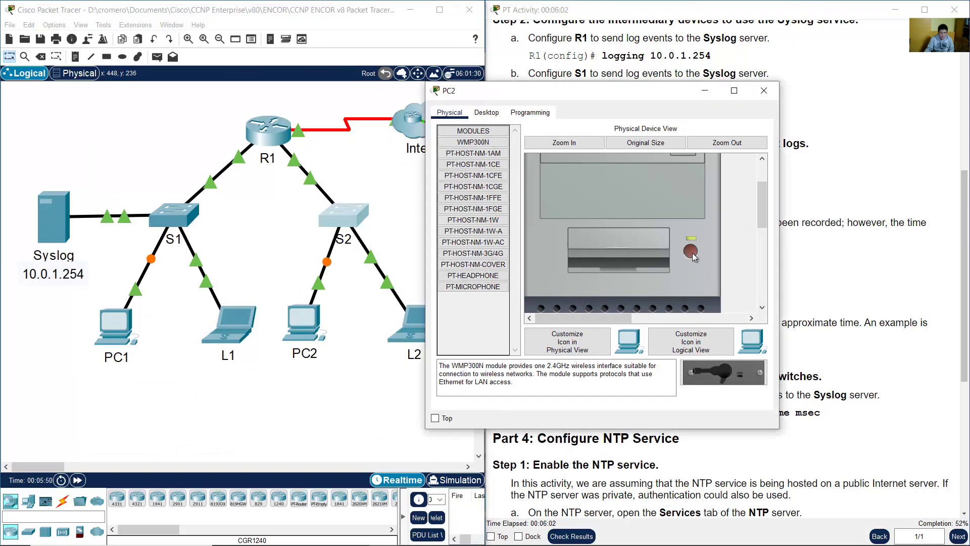
pyautogui.click(281, 243)
pyautogui.click(705, 77)
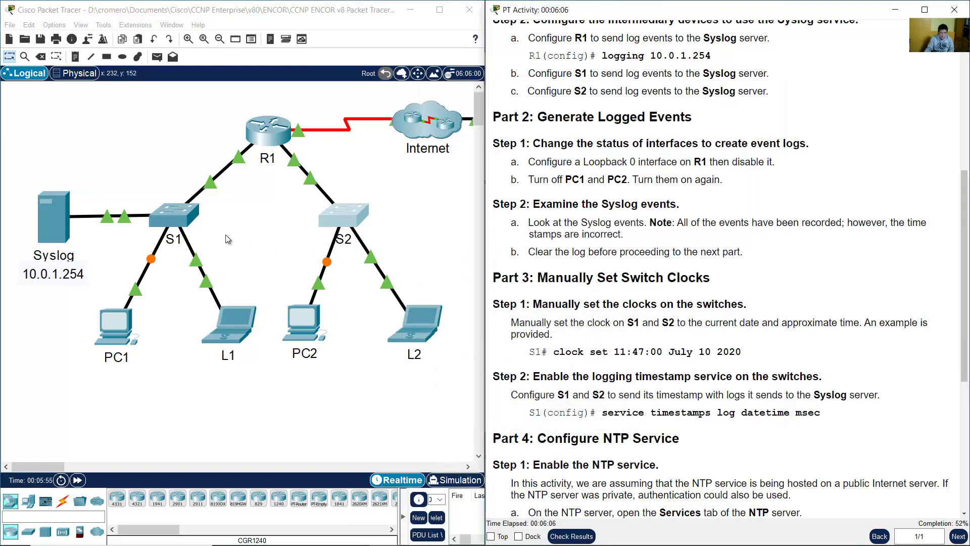
# Step: Open S1's command line, examine the link and line protocol messages for FastEthernet0/1, and return to the topology
pyautogui.click(185, 221)
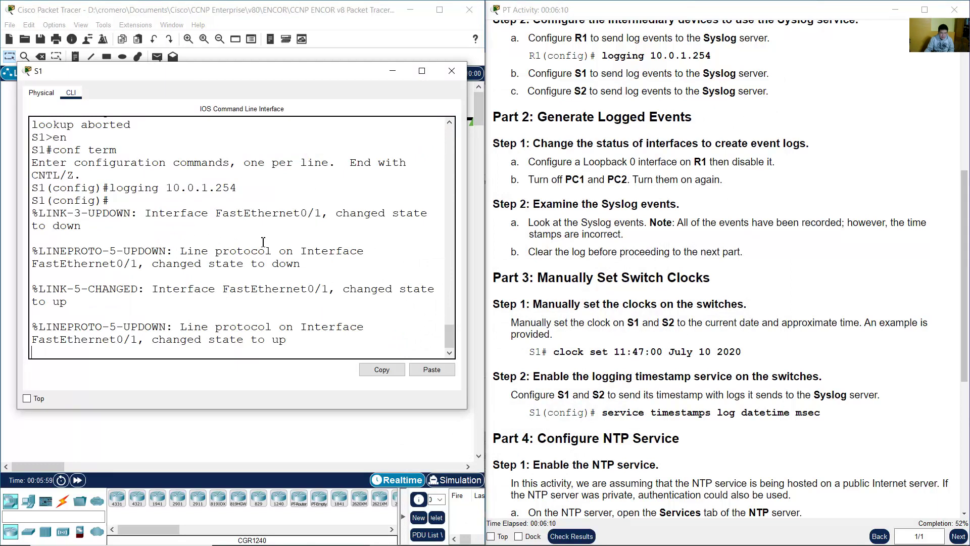
pyautogui.moveTo(227, 210); pyautogui.dragTo(111, 227)
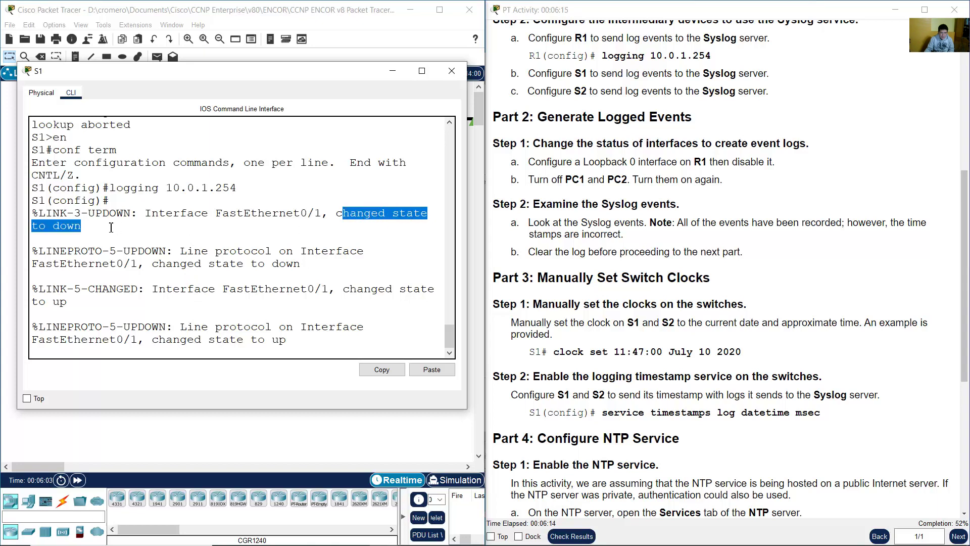
pyautogui.moveTo(239, 256); pyautogui.dragTo(292, 268)
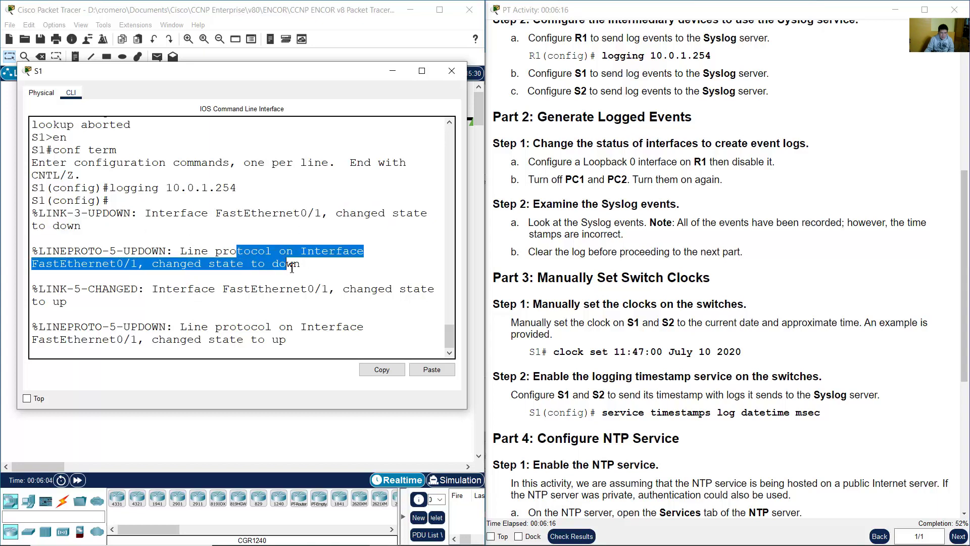
pyautogui.click(298, 299)
pyautogui.moveTo(247, 291); pyautogui.dragTo(331, 289)
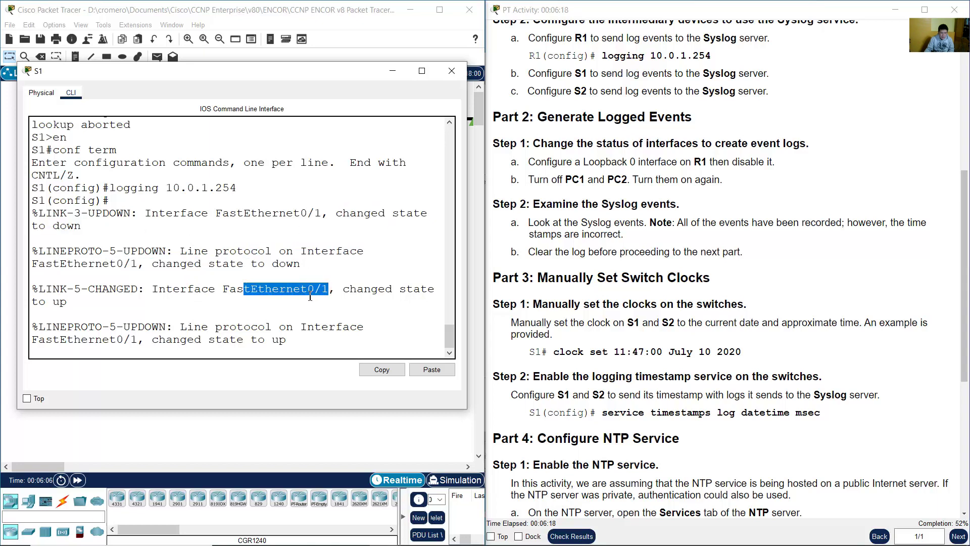
pyautogui.moveTo(48, 303); pyautogui.dragTo(95, 303)
pyautogui.click(244, 323)
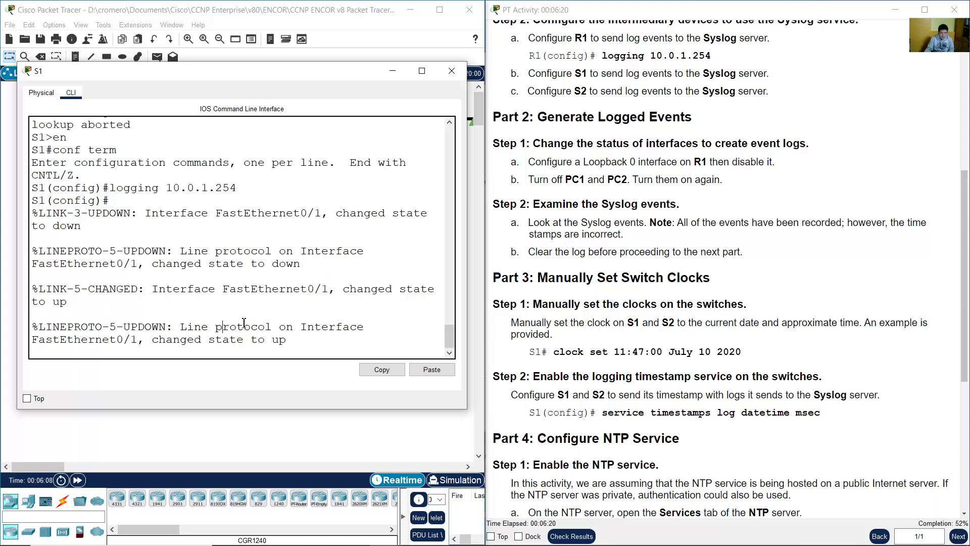
pyautogui.doubleClick(279, 340)
pyautogui.click(347, 15)
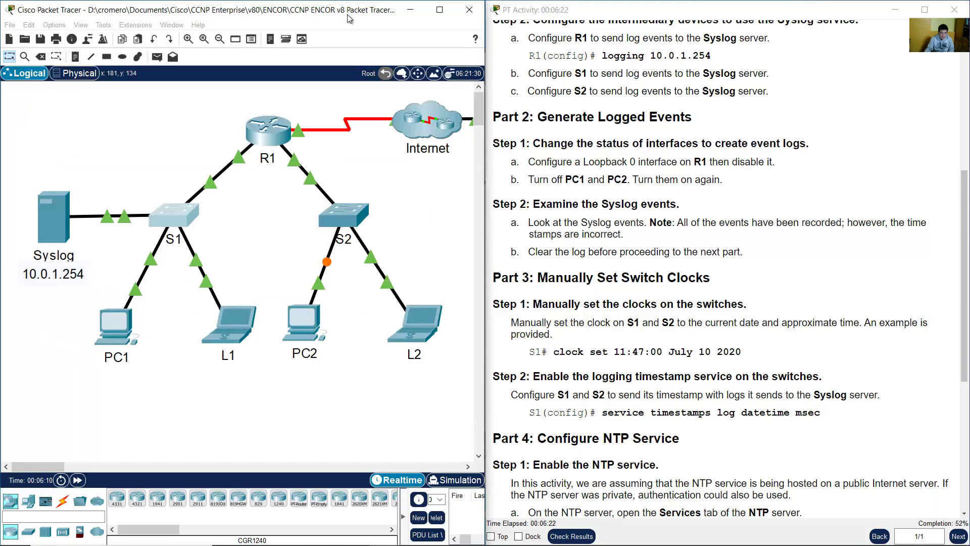
# Step: Open S2's command line, examine the interface messages logged after the logging command, and return to the topology
pyautogui.click(349, 215)
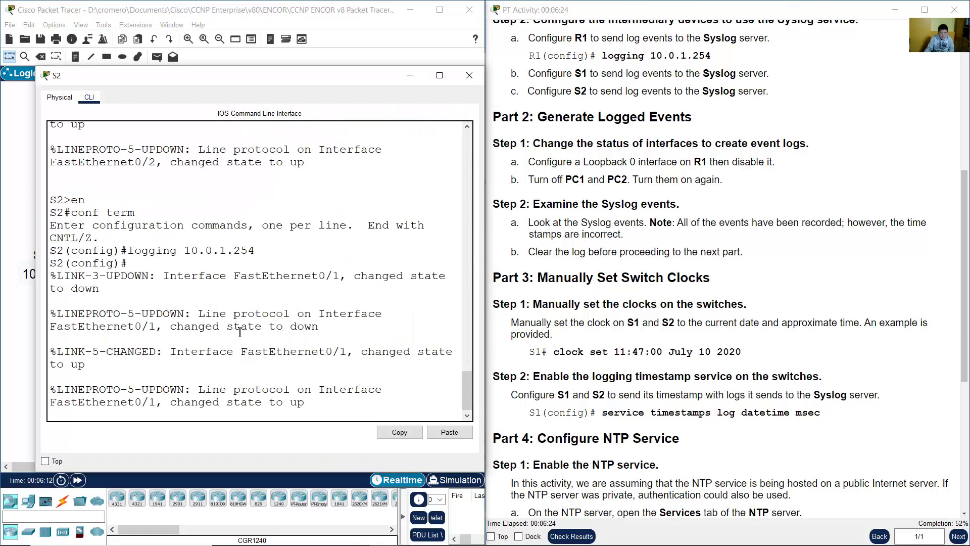
pyautogui.moveTo(142, 286); pyautogui.dragTo(50, 276)
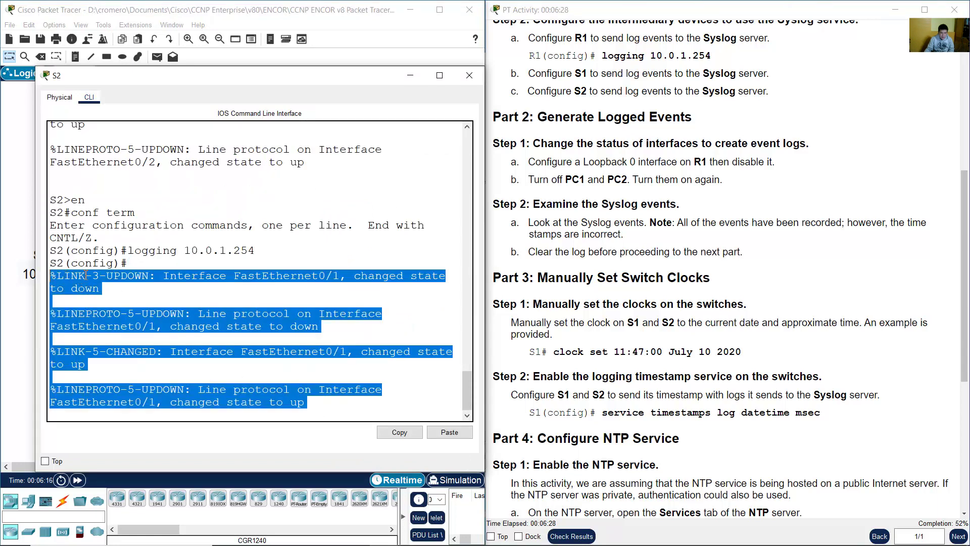
pyautogui.click(294, 3)
# Step: Review the Part 2, Step 2 instruction on looking at the Syslog events
pyautogui.click(700, 248)
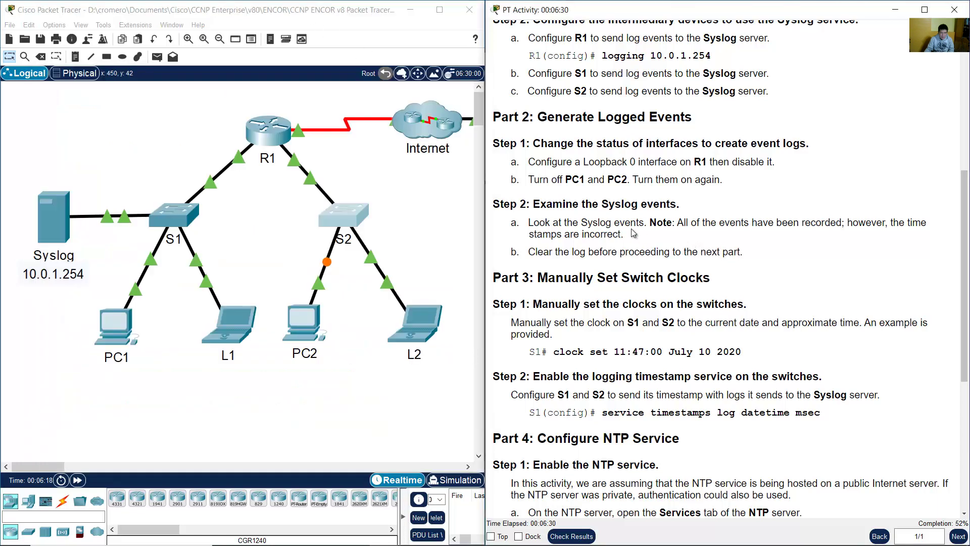
pyautogui.moveTo(534, 204); pyautogui.dragTo(675, 205)
pyautogui.click(573, 225)
pyautogui.moveTo(534, 223); pyautogui.dragTo(594, 222)
pyautogui.click(535, 223)
pyautogui.moveTo(534, 222); pyautogui.dragTo(645, 224)
pyautogui.click(647, 245)
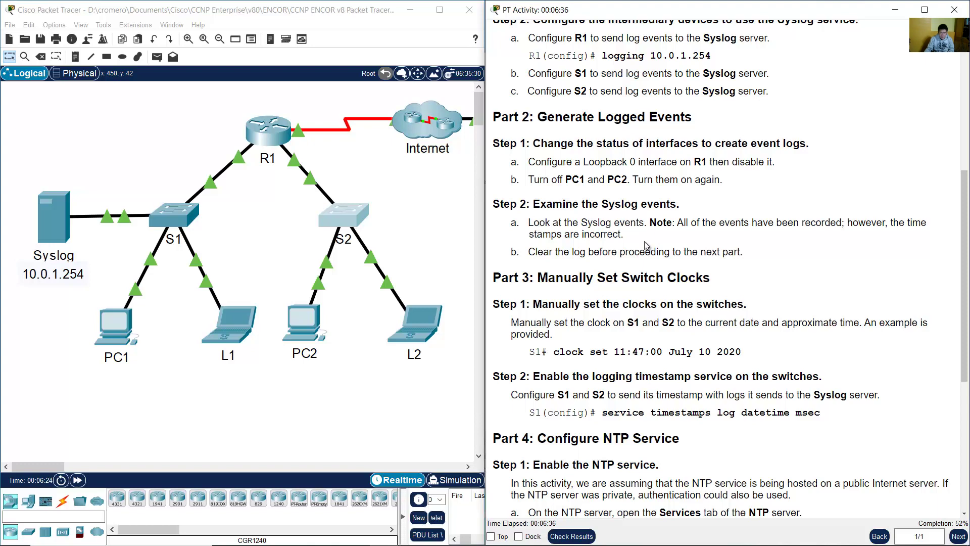
# Step: Open the Syslog server's event log and look over the messages of its entries
pyautogui.click(89, 159)
pyautogui.click(57, 210)
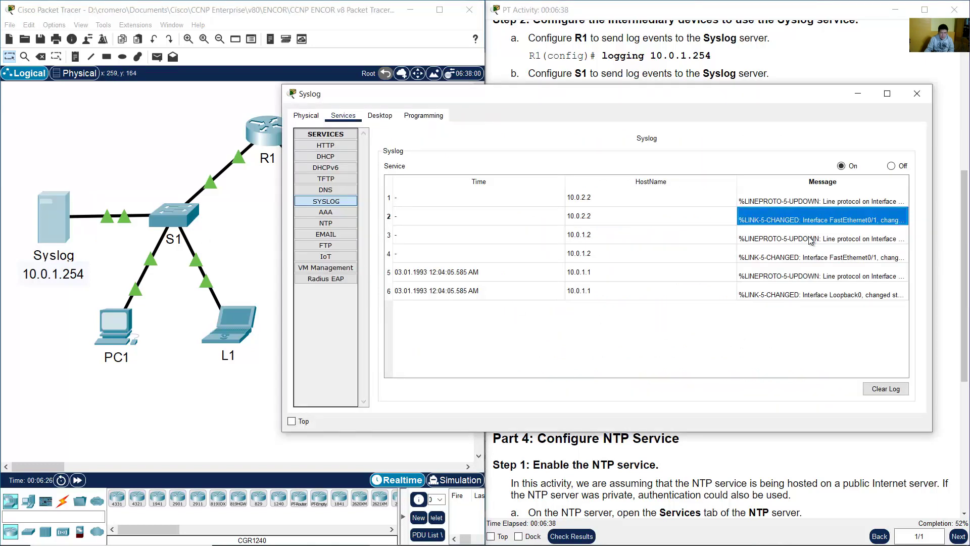
pyautogui.click(826, 257)
pyautogui.click(842, 205)
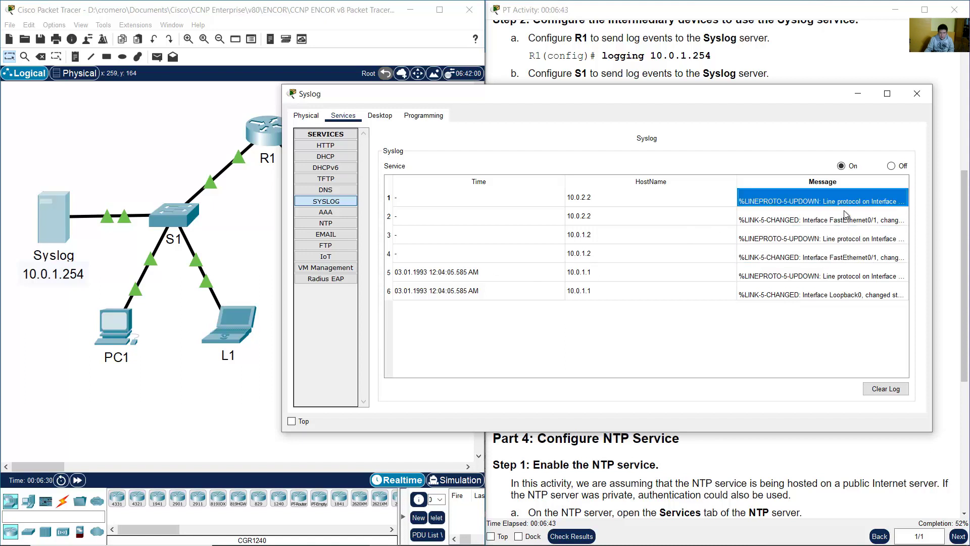
pyautogui.click(854, 296)
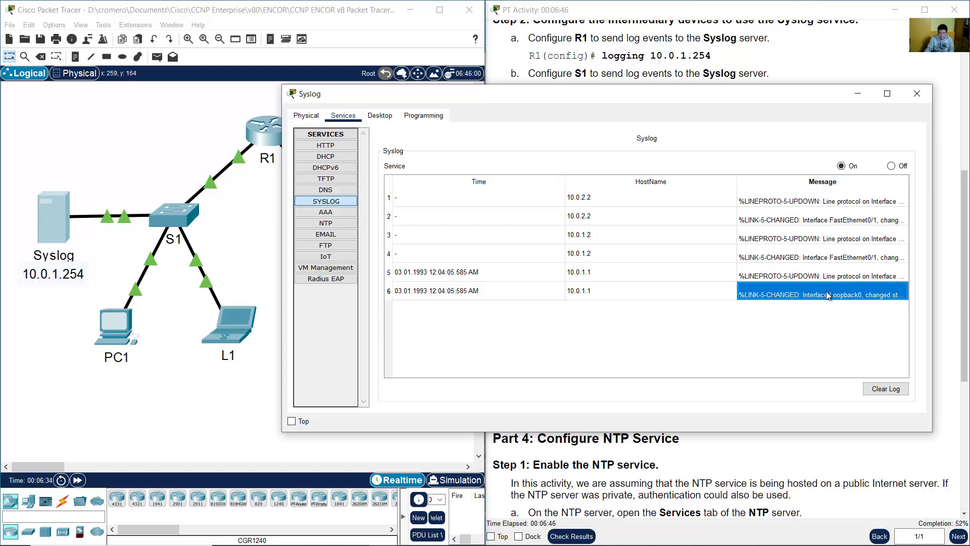
pyautogui.click(835, 277)
pyautogui.click(836, 257)
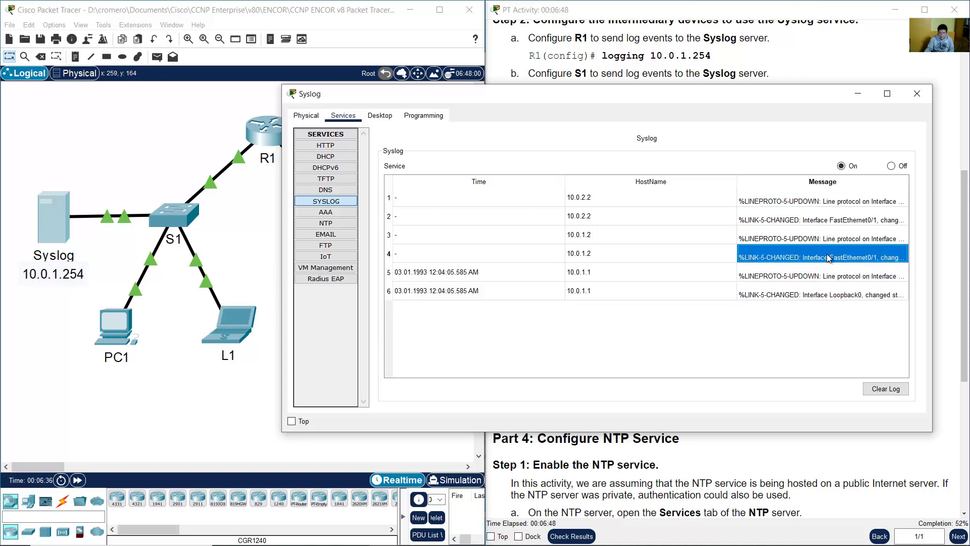
# Step: Examine the full messages of the fourth and third Syslog entries, including the interface and its state change
pyautogui.doubleClick(826, 253)
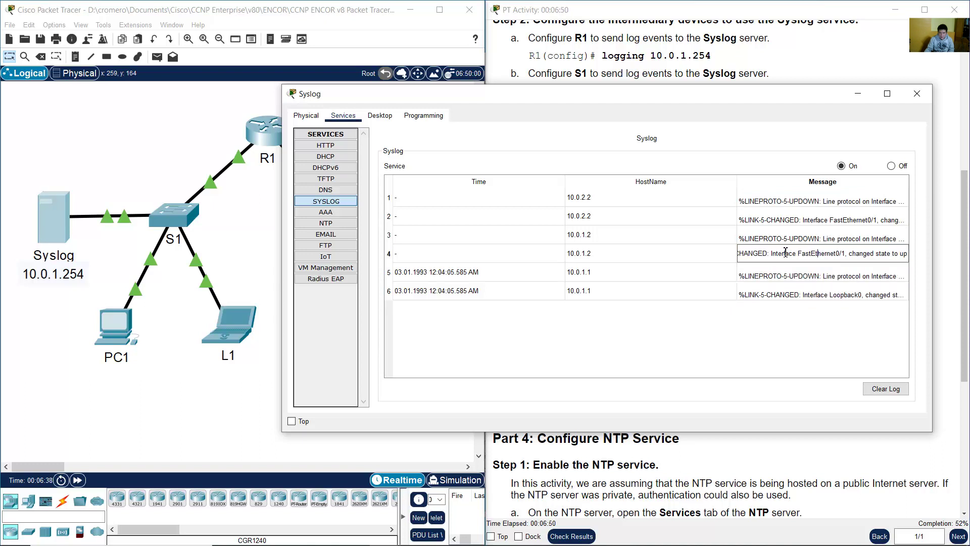
pyautogui.moveTo(772, 254); pyautogui.dragTo(919, 255)
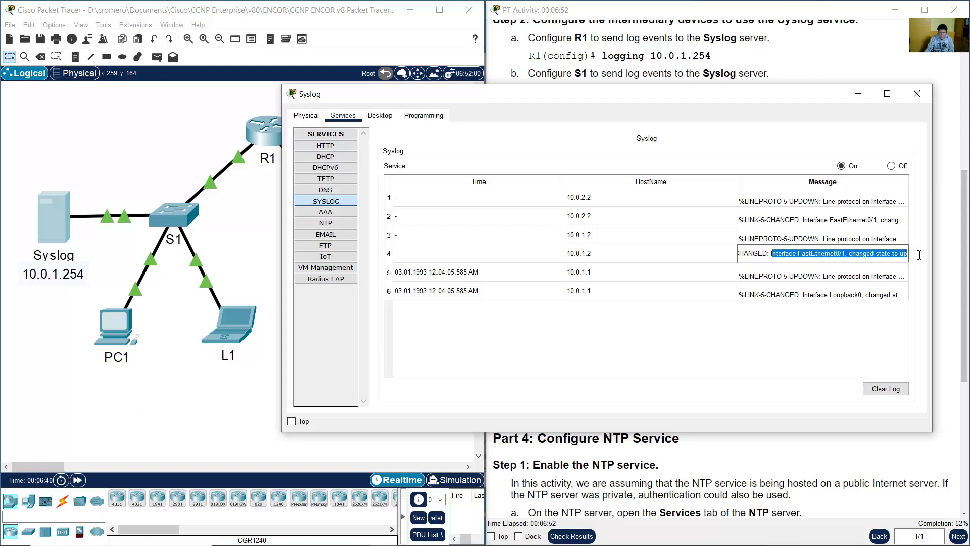
pyautogui.click(874, 242)
pyautogui.doubleClick(857, 239)
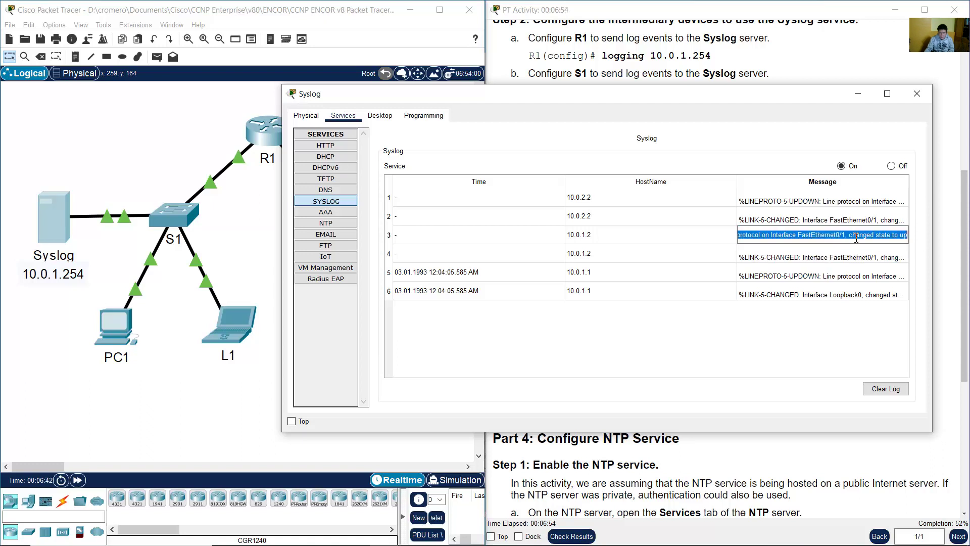
pyautogui.moveTo(805, 235); pyautogui.dragTo(920, 239)
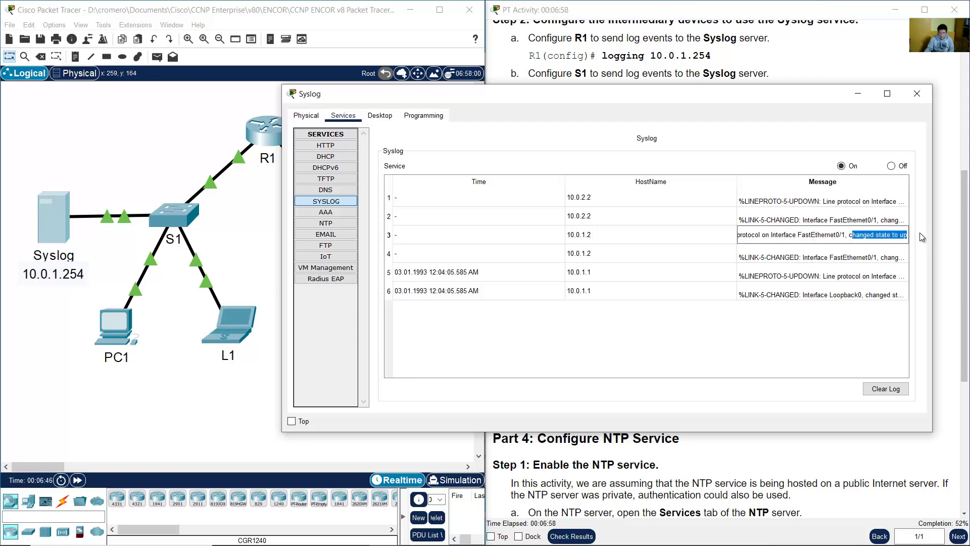
# Step: Examine the full messages of the second and first Syslog entries through to their end
pyautogui.click(845, 219)
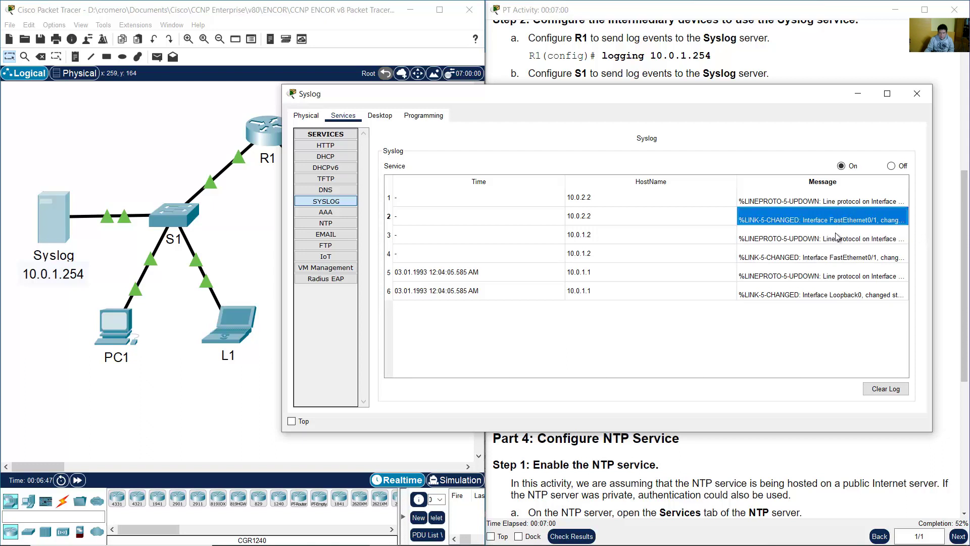
pyautogui.click(835, 238)
pyautogui.doubleClick(835, 219)
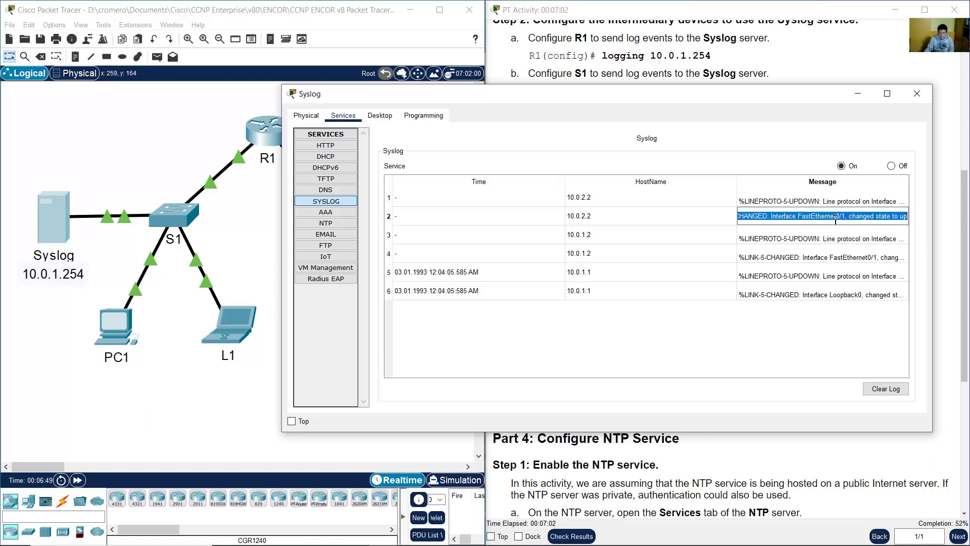
pyautogui.moveTo(811, 218); pyautogui.dragTo(912, 218)
pyautogui.doubleClick(832, 200)
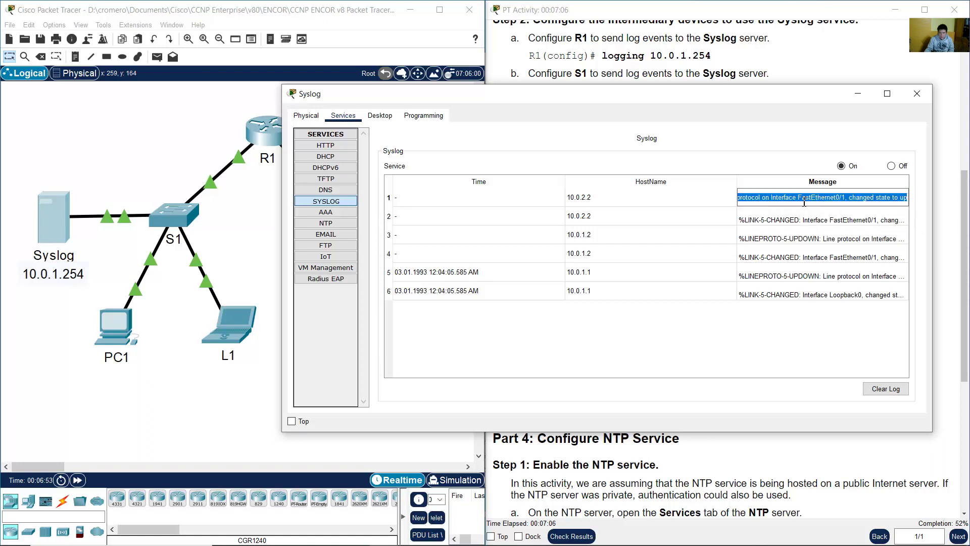
pyautogui.moveTo(792, 198); pyautogui.dragTo(917, 200)
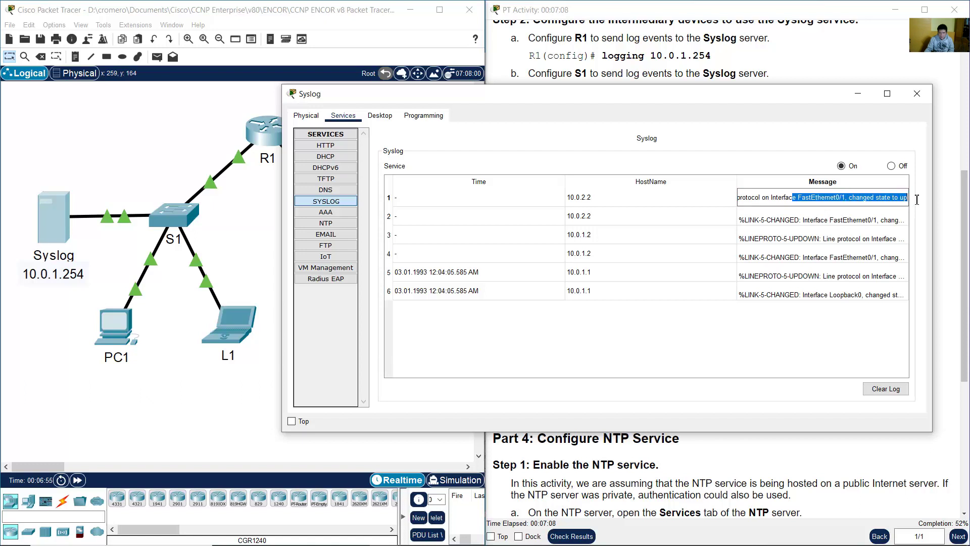
pyautogui.click(822, 198)
# Step: Compare the host addresses of the Syslog entries from the first to the sixth to identify the sending devices
pyautogui.click(614, 197)
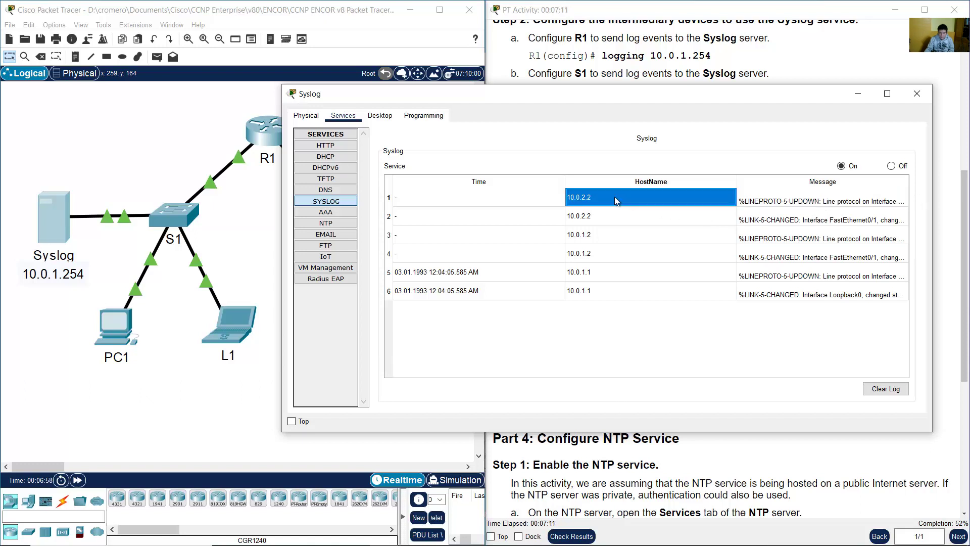
pyautogui.click(612, 214)
pyautogui.click(615, 202)
pyautogui.click(613, 219)
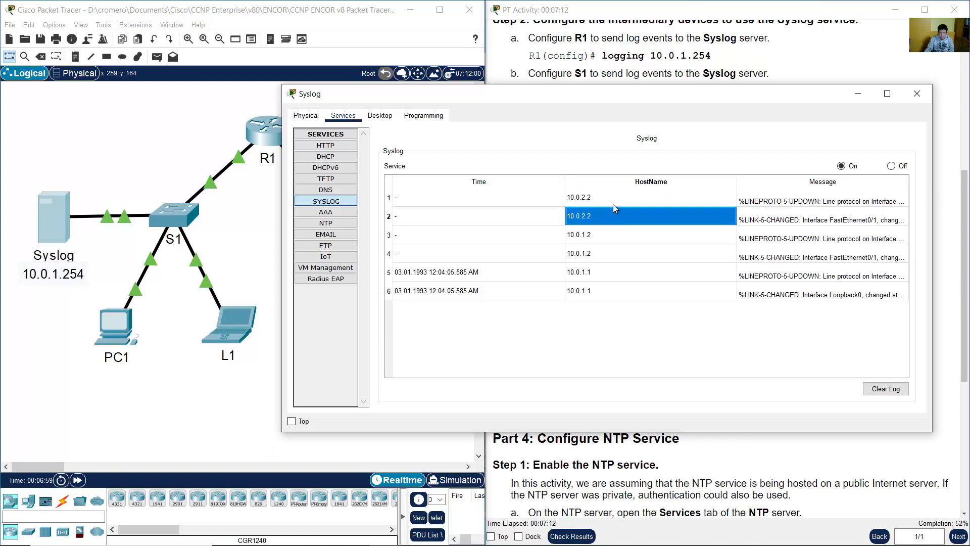
pyautogui.click(613, 203)
pyautogui.click(613, 216)
pyautogui.press('Down')
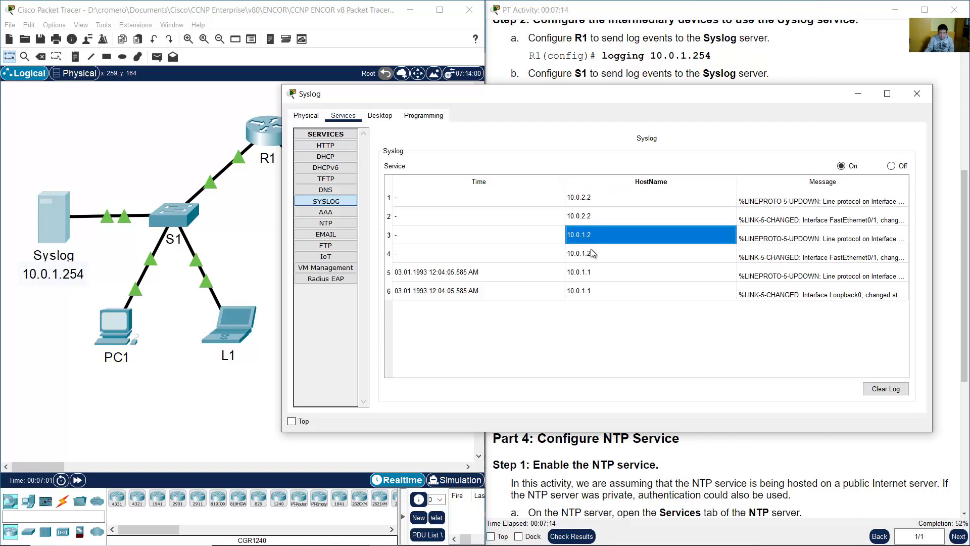
pyautogui.press('Down')
pyautogui.press('Up')
pyautogui.press('Down')
pyautogui.click(596, 236)
pyautogui.click(596, 256)
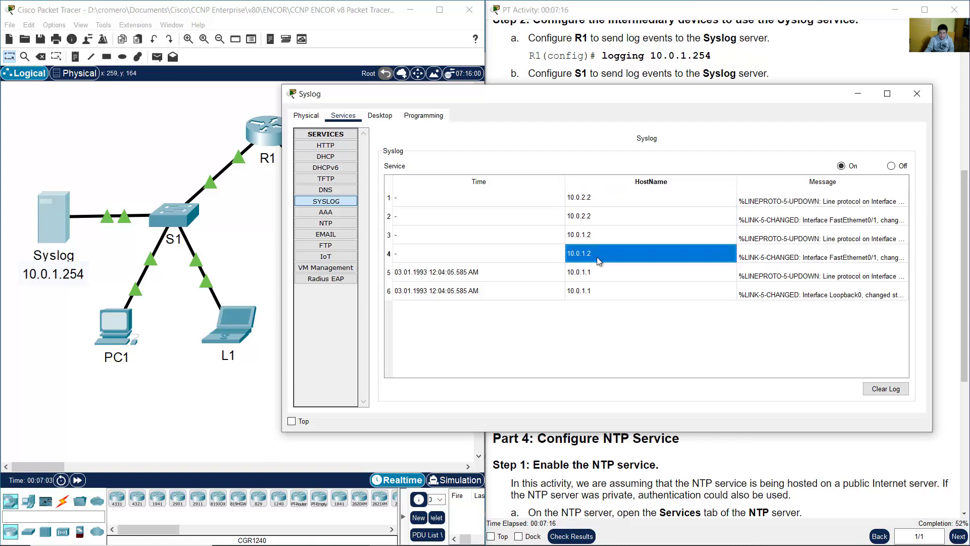
pyautogui.click(591, 276)
pyautogui.click(589, 287)
pyautogui.click(592, 276)
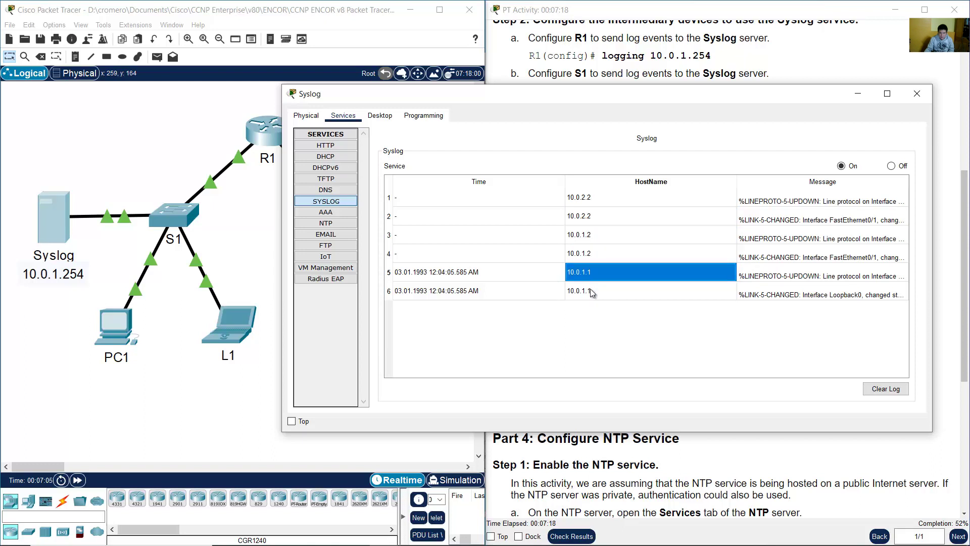
# Step: Check the host addresses of the fifth and sixth Syslog entries once more
pyautogui.click(590, 289)
pyautogui.click(591, 277)
pyautogui.click(597, 297)
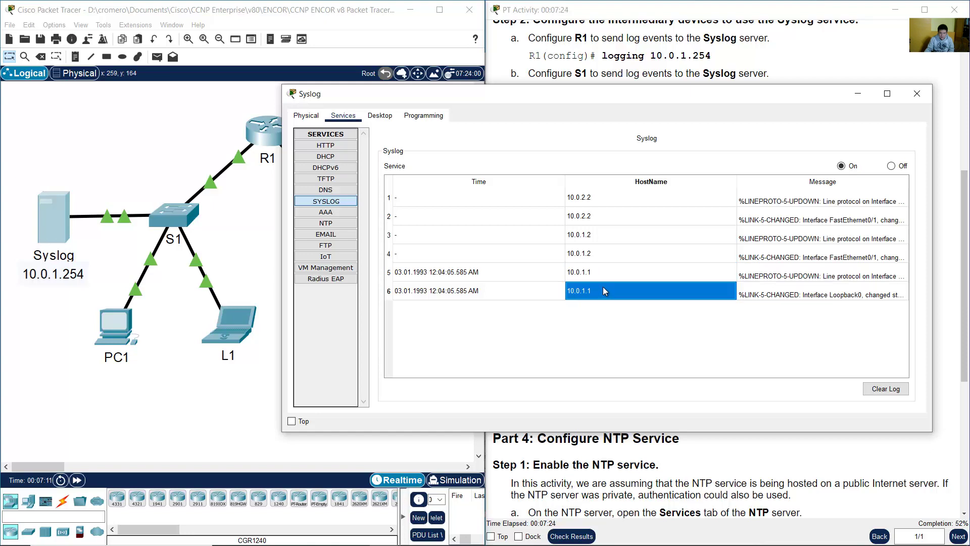
# Step: Read the activity note about the time stamps of the Syslog events and return to the server's log
pyautogui.click(741, 76)
pyautogui.doubleClick(673, 222)
pyautogui.moveTo(674, 222); pyautogui.dragTo(624, 234)
pyautogui.click(859, 223)
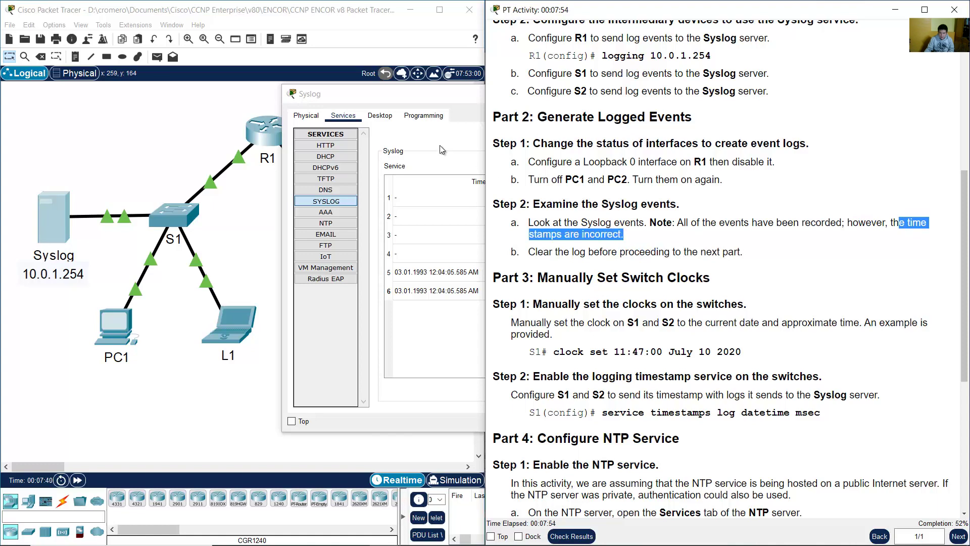
pyautogui.click(461, 102)
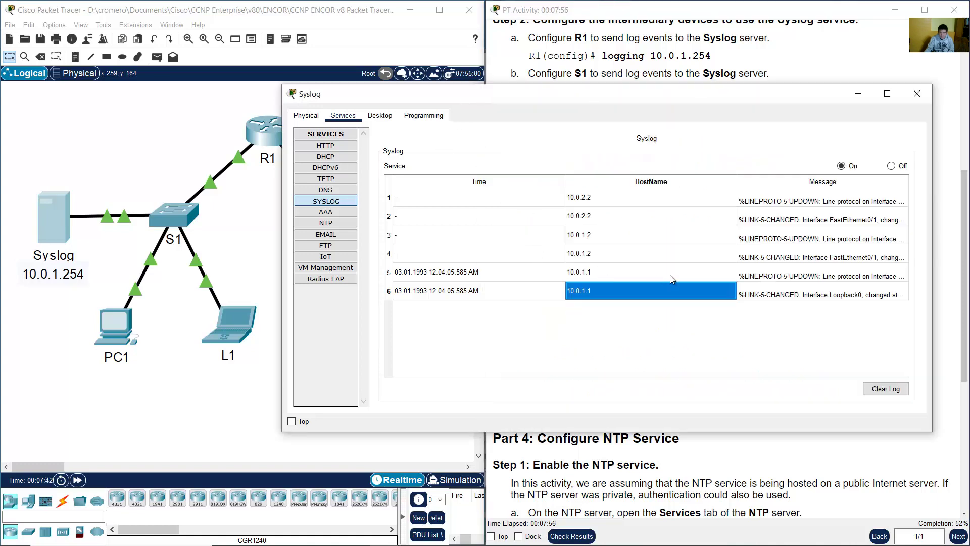
# Step: Examine the date and time recorded for the fifth and sixth Syslog entries, especially the year
pyautogui.click(513, 291)
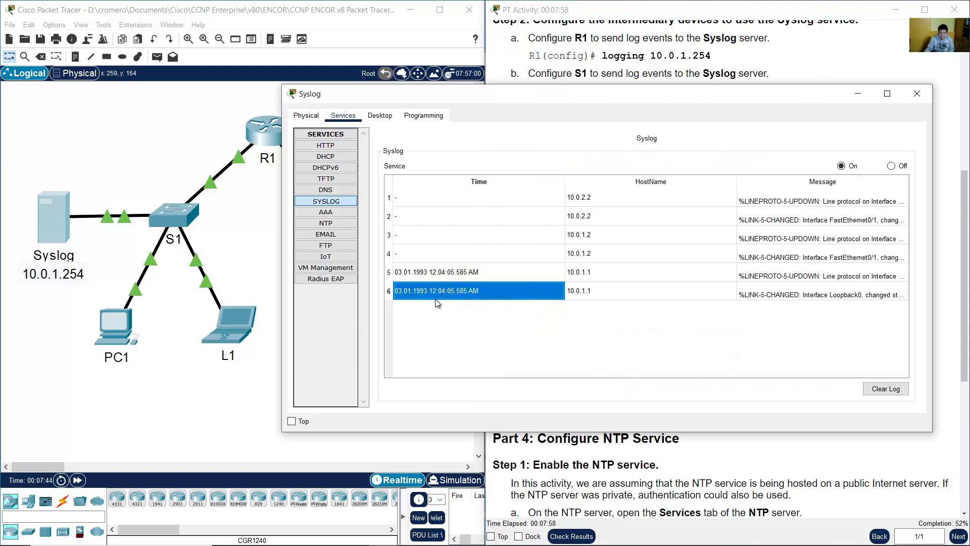
pyautogui.doubleClick(411, 292)
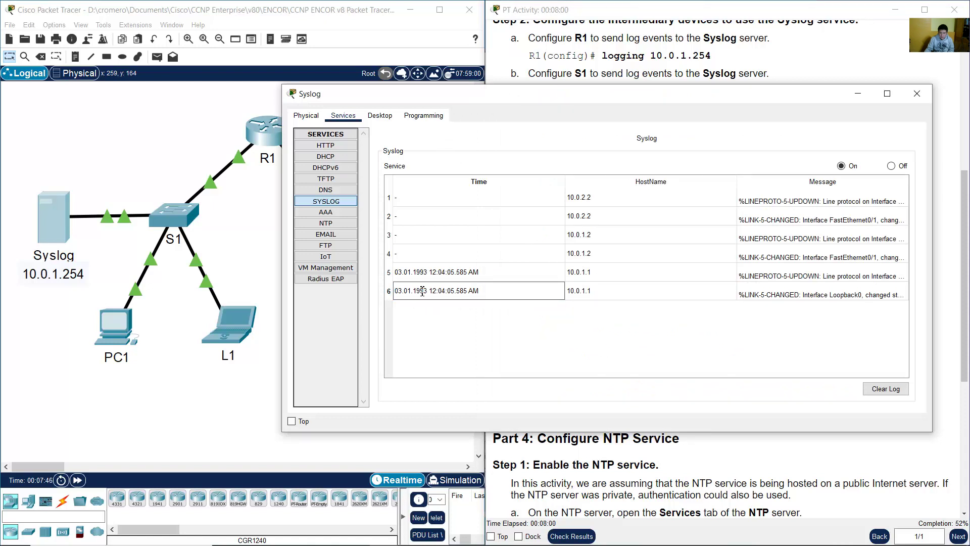
pyautogui.doubleClick(420, 293)
pyautogui.click(423, 287)
pyautogui.moveTo(428, 291); pyautogui.dragTo(416, 295)
pyautogui.doubleClick(416, 275)
pyautogui.click(419, 277)
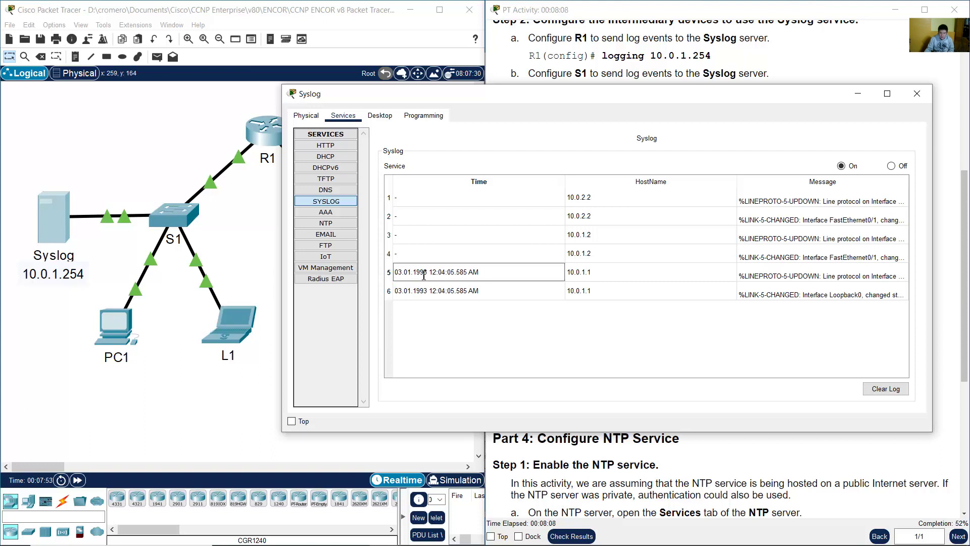
pyautogui.moveTo(429, 275); pyautogui.dragTo(393, 275)
pyautogui.click(428, 295)
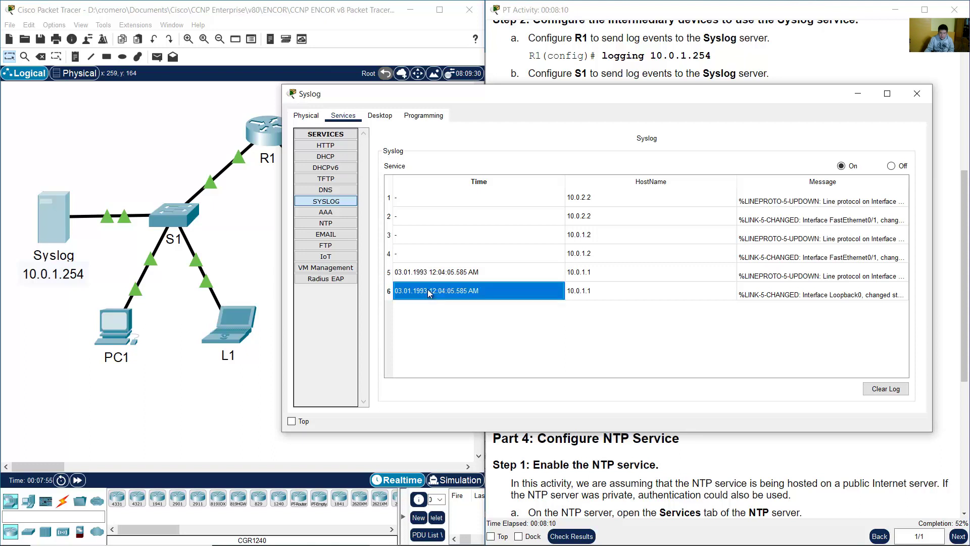
pyautogui.click(437, 278)
pyautogui.click(437, 295)
pyautogui.click(449, 275)
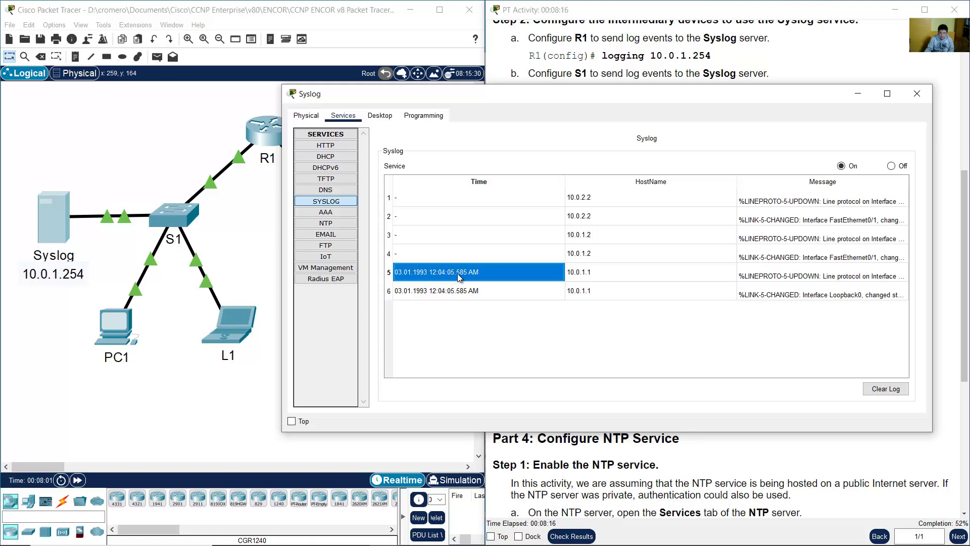
# Step: Check the time fields of the first four Syslog entries and the hosts of the third and fourth
pyautogui.click(460, 215)
pyautogui.click(470, 234)
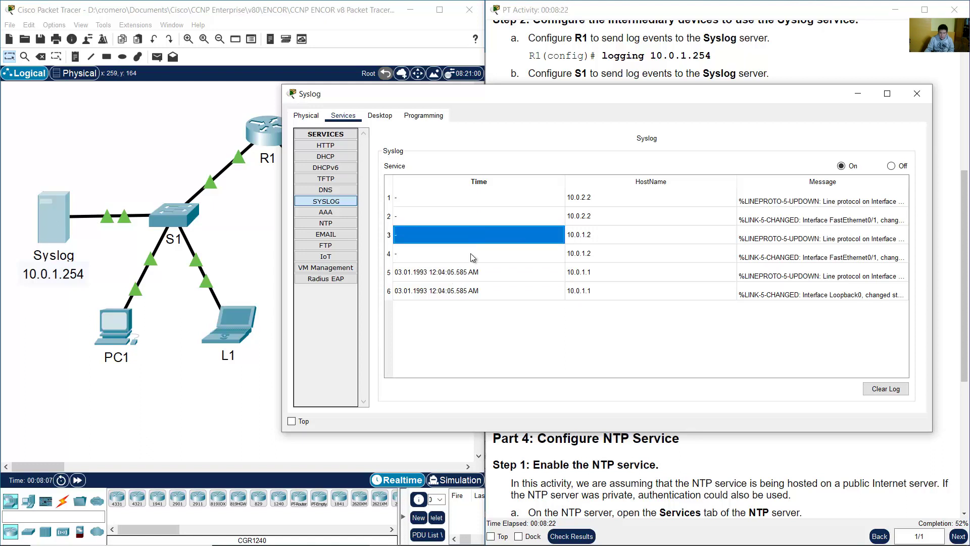
pyautogui.click(474, 253)
pyautogui.click(477, 234)
pyautogui.click(483, 219)
pyautogui.click(484, 202)
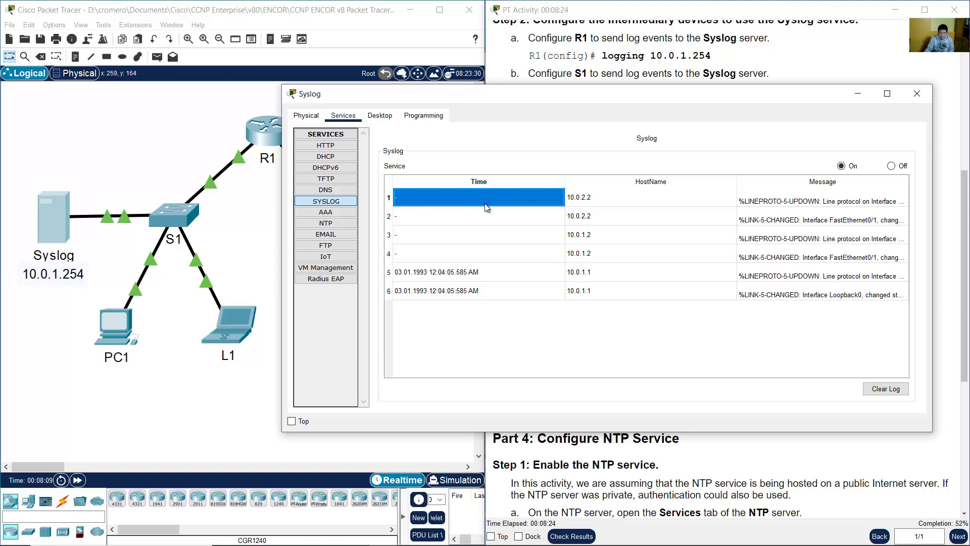
pyautogui.click(483, 218)
pyautogui.click(481, 238)
pyautogui.click(484, 253)
pyautogui.click(486, 237)
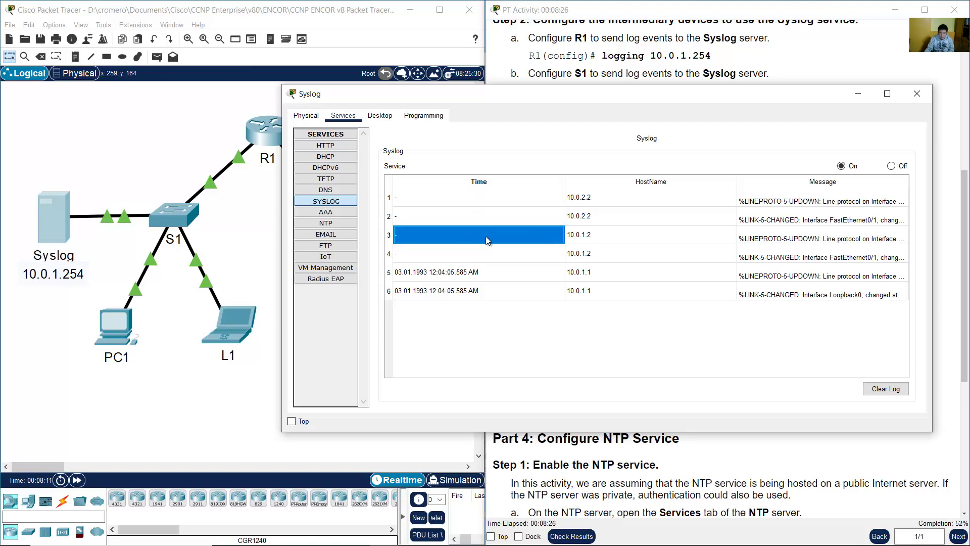
pyautogui.click(492, 217)
pyautogui.click(493, 201)
pyautogui.click(496, 216)
pyautogui.click(491, 235)
pyautogui.click(489, 252)
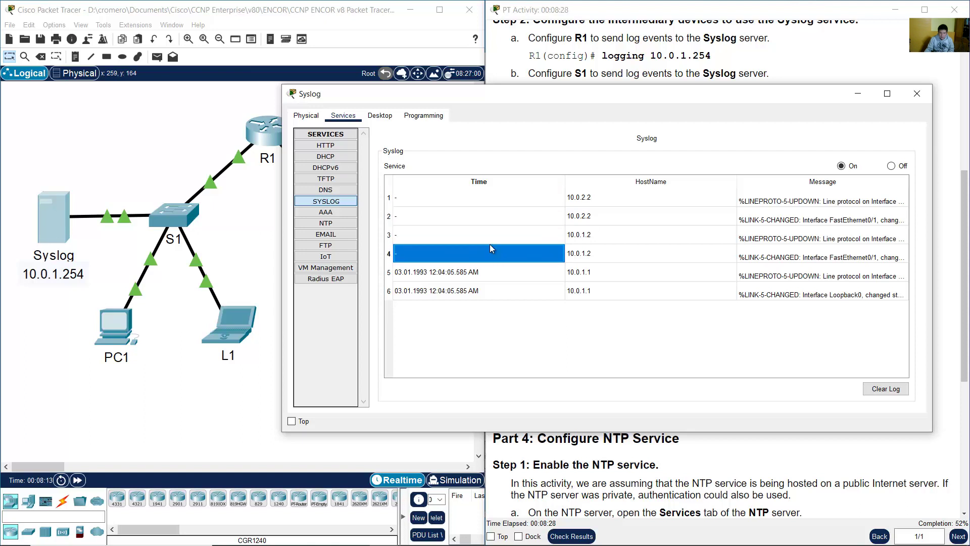
pyautogui.click(651, 254)
pyautogui.click(635, 229)
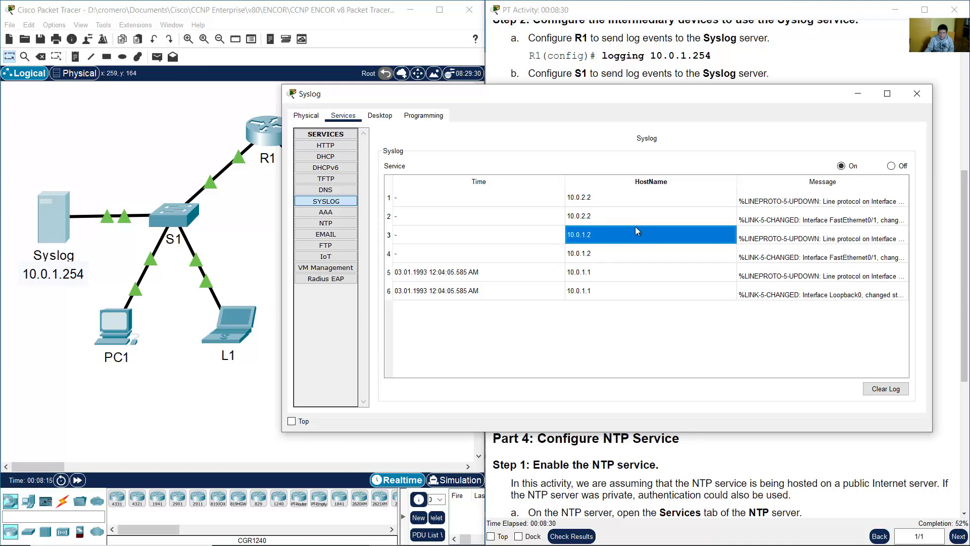
# Step: Read the activity's instruction about clearing the log and clear all entries from the Syslog server
pyautogui.click(803, 67)
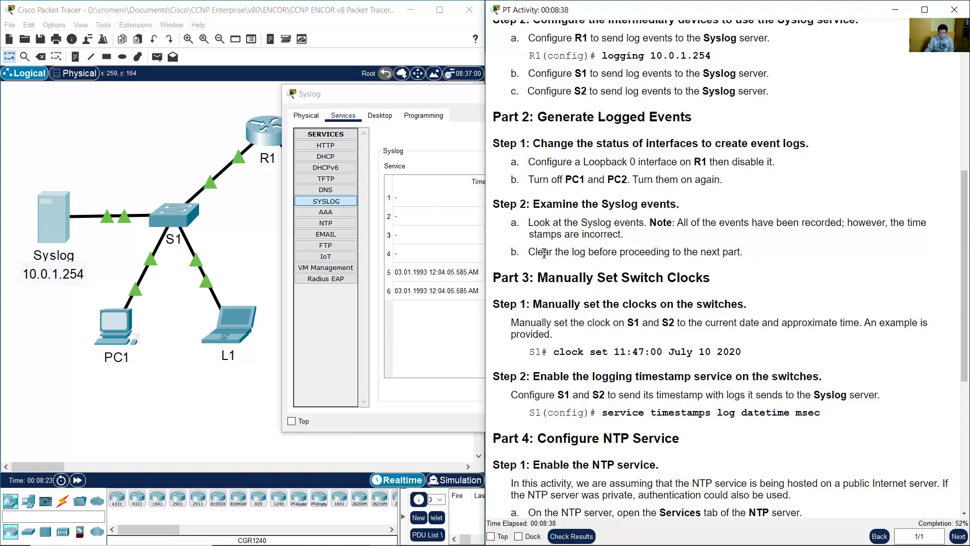
pyautogui.moveTo(529, 251); pyautogui.dragTo(748, 253)
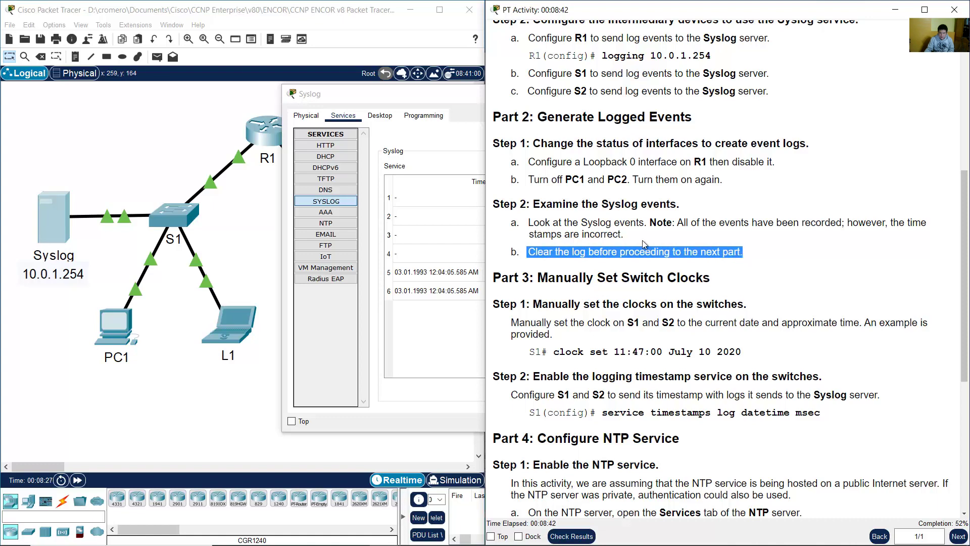
pyautogui.click(432, 101)
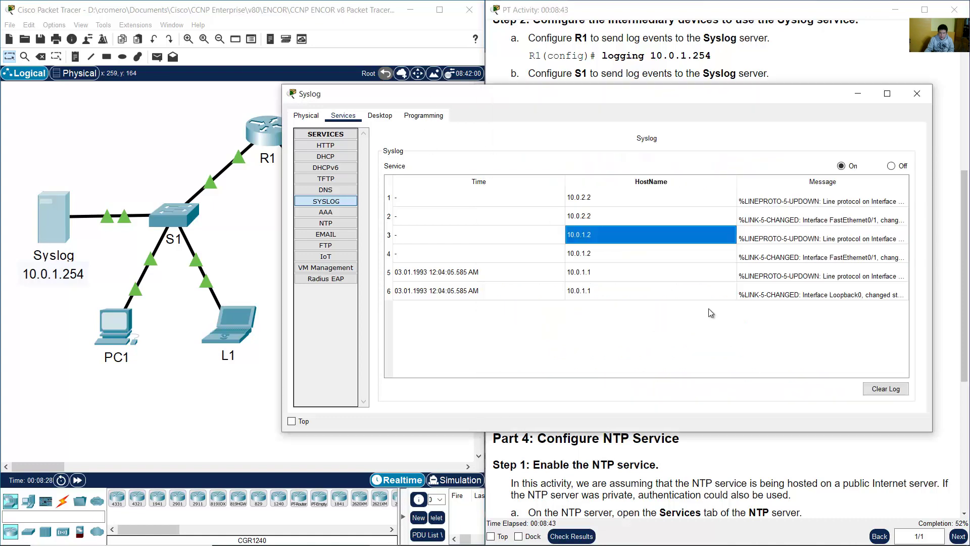
pyautogui.click(893, 393)
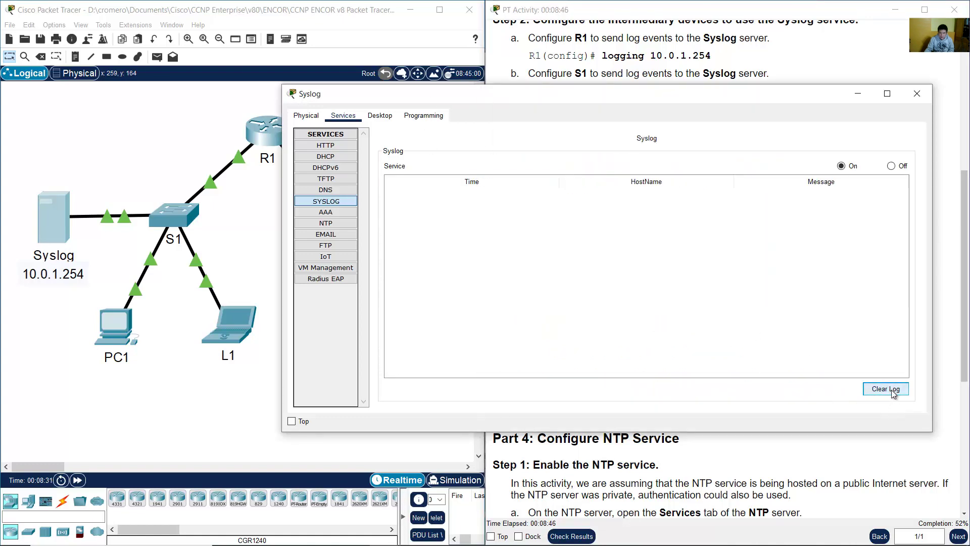
# Step: Read Part 3, Step 1 of the activity on manually setting the S1 and S2 clocks, including the example command
pyautogui.click(732, 227)
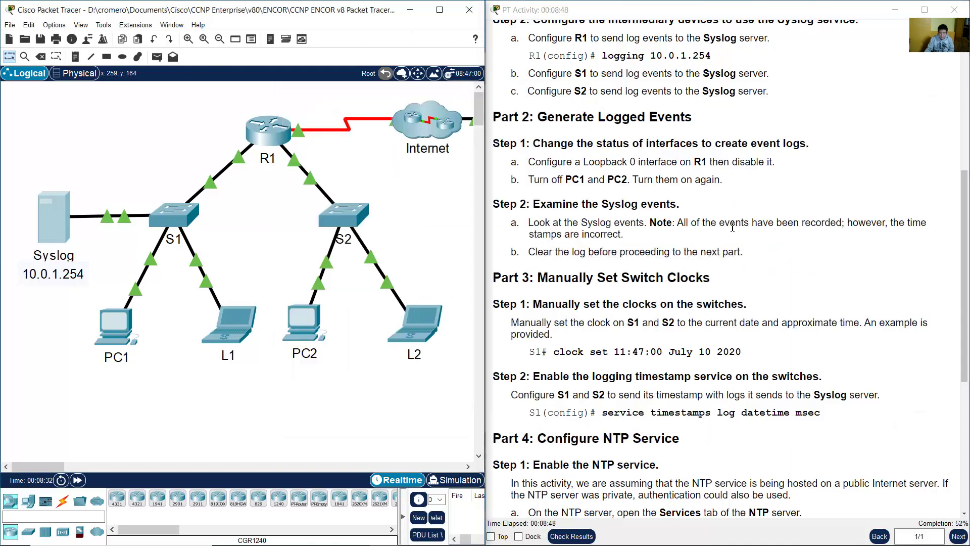
pyautogui.scroll(-4, 732, 227)
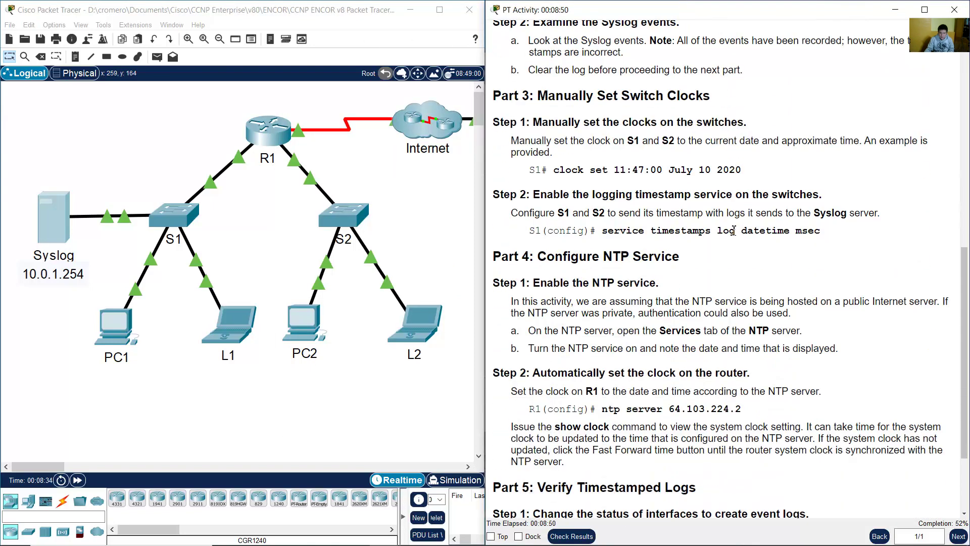
pyautogui.scroll(-2, 733, 230)
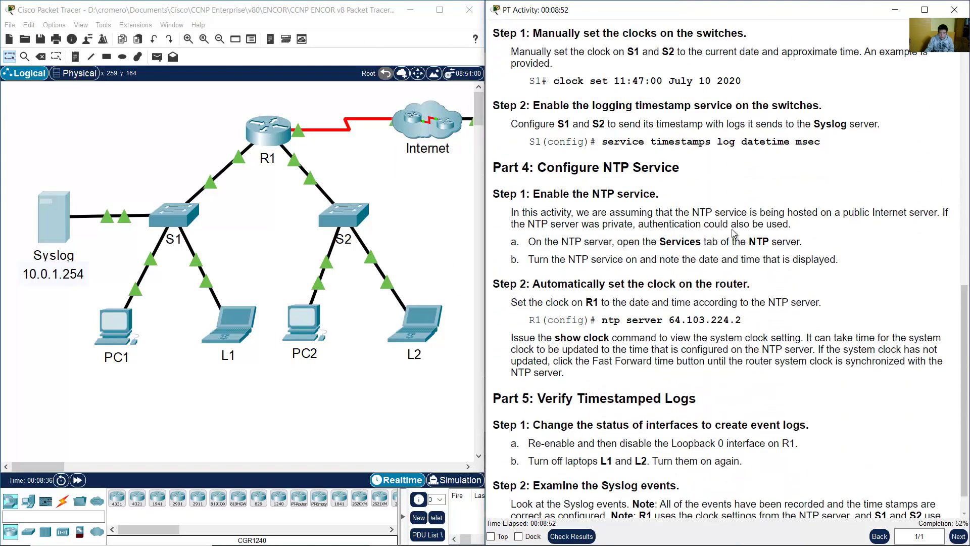
pyautogui.scroll(1, 734, 233)
pyautogui.moveTo(538, 68); pyautogui.dragTo(709, 69)
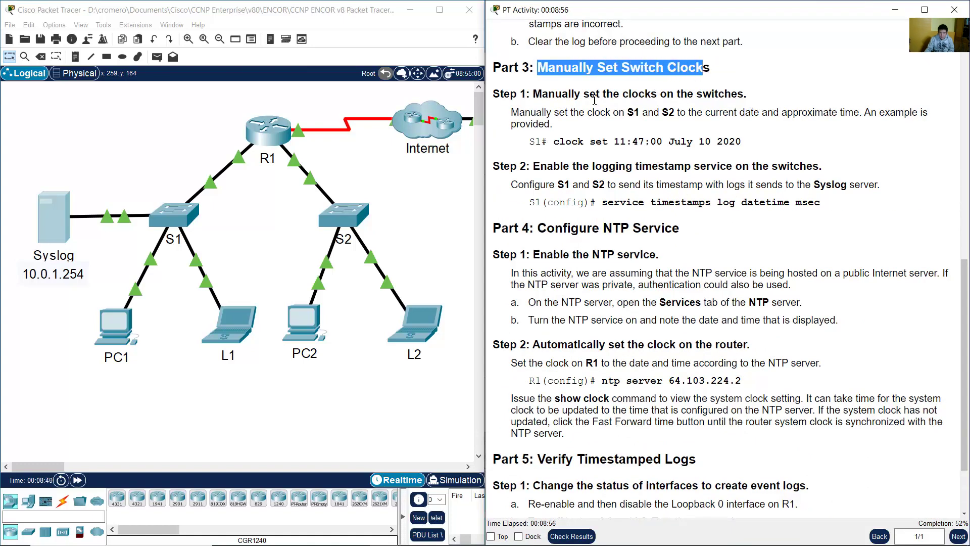
pyautogui.moveTo(533, 95); pyautogui.dragTo(736, 94)
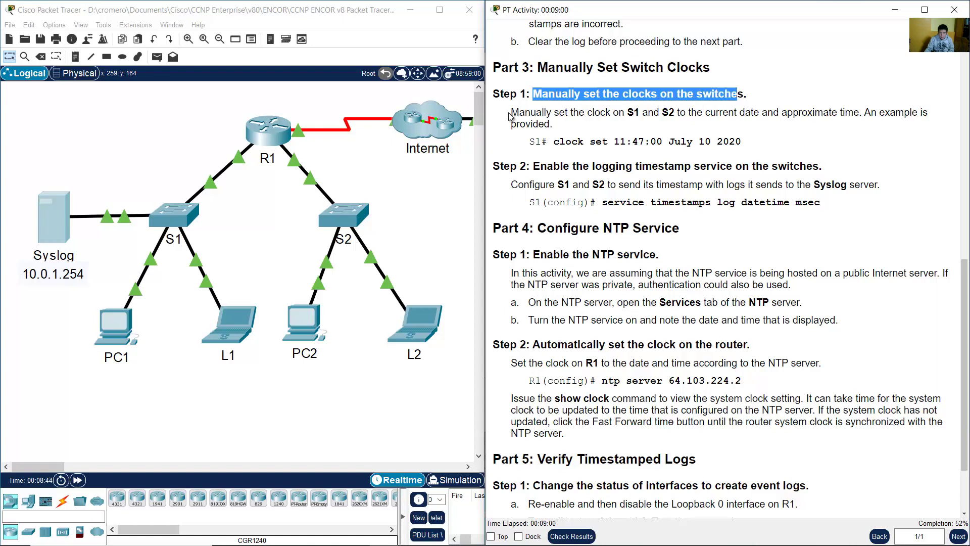
pyautogui.moveTo(509, 115); pyautogui.dragTo(601, 132)
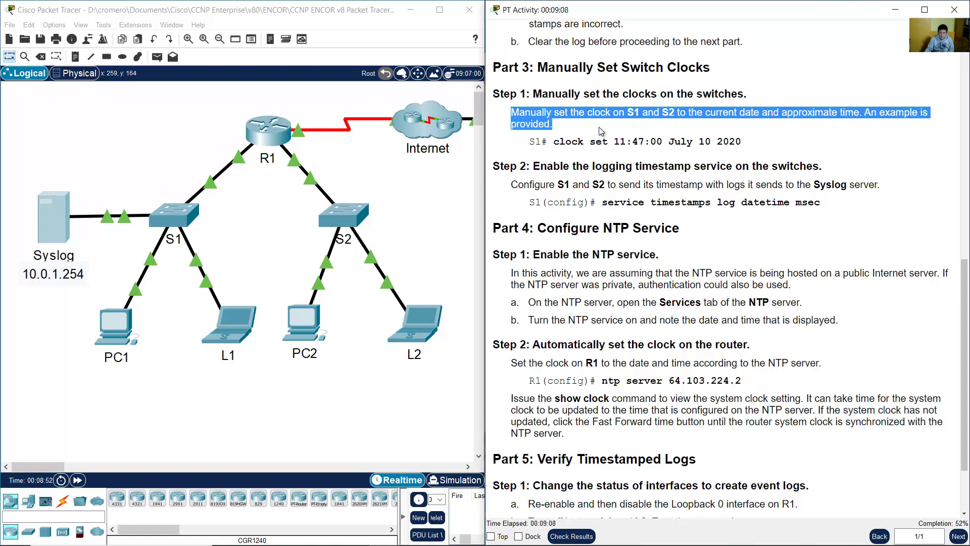
pyautogui.click(588, 162)
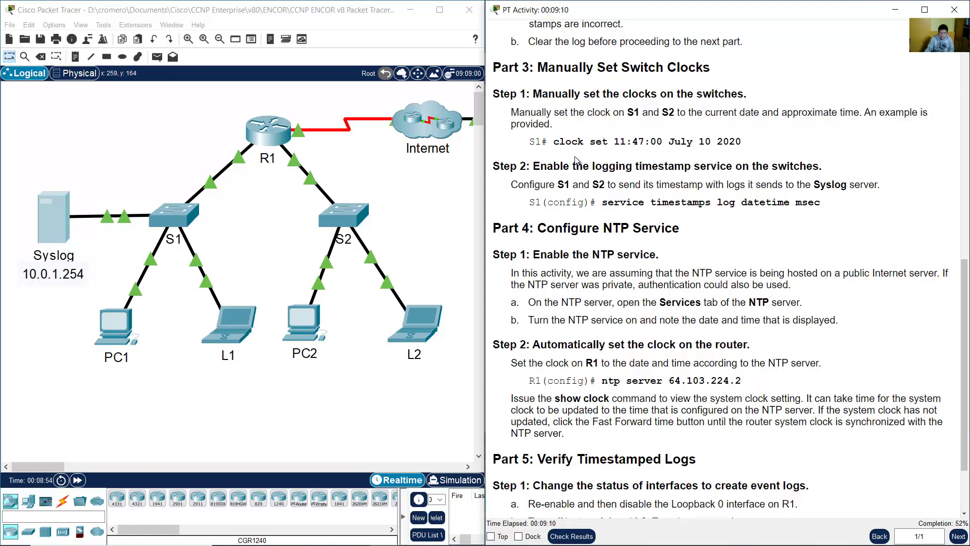
pyautogui.moveTo(548, 141); pyautogui.dragTo(775, 147)
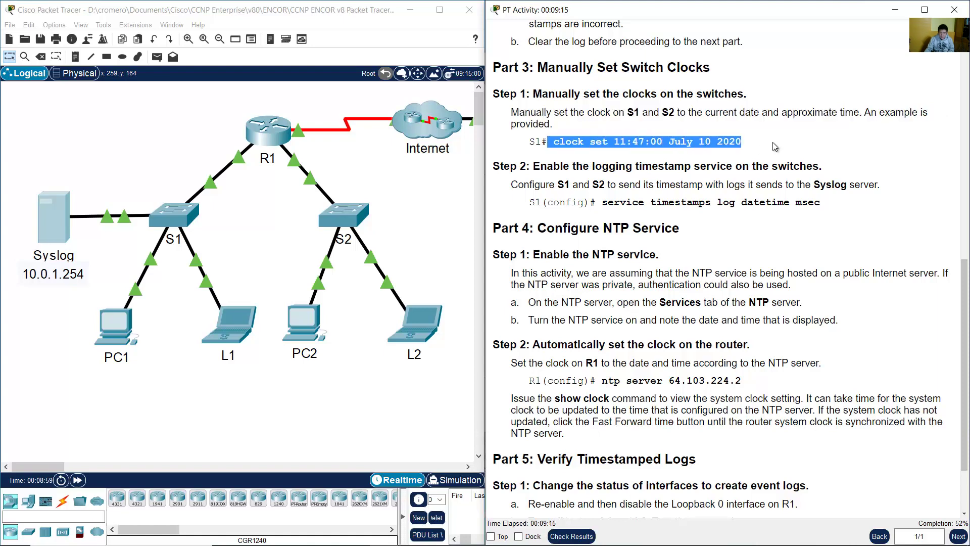
pyautogui.click(692, 143)
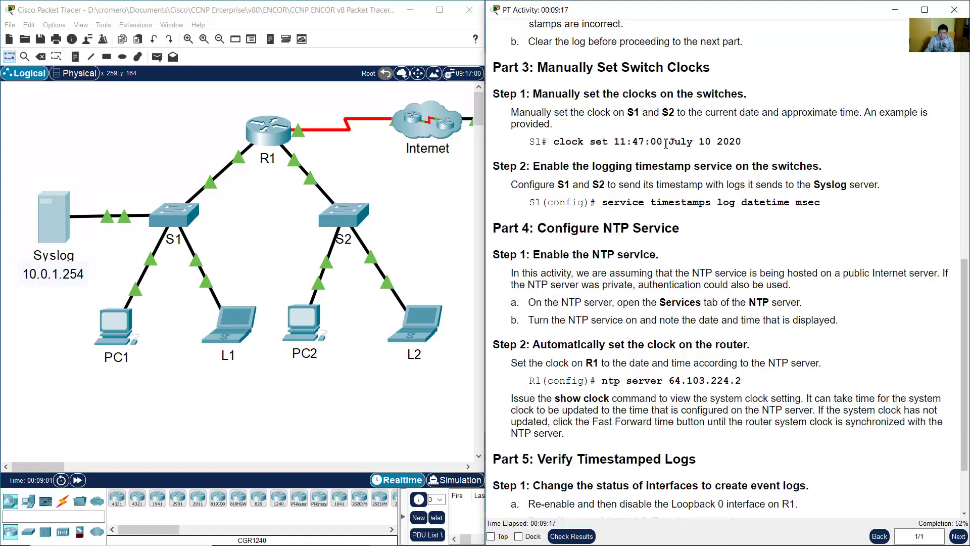
# Step: Open the command line of switch S1 and exit global configuration mode to privileged EXEC mode
pyautogui.click(180, 216)
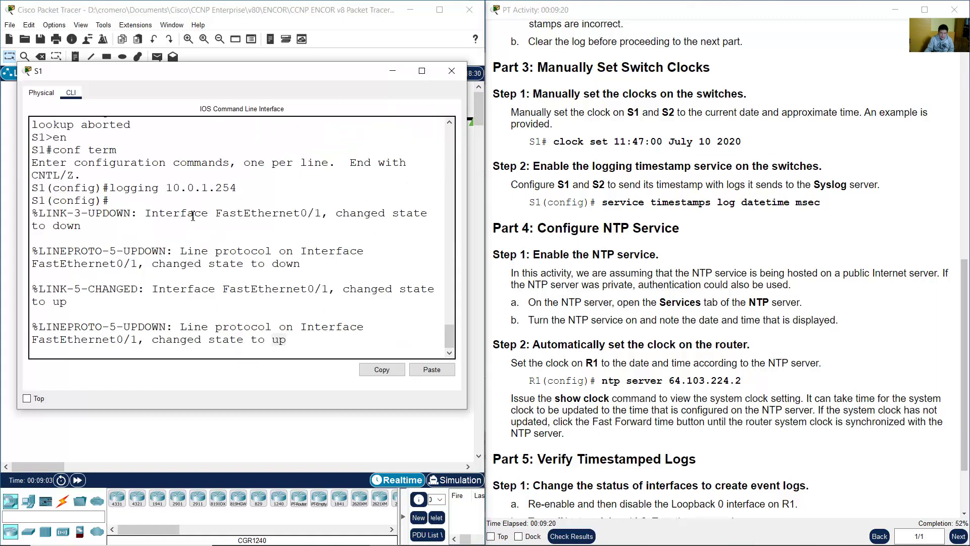
pyautogui.press('Return')
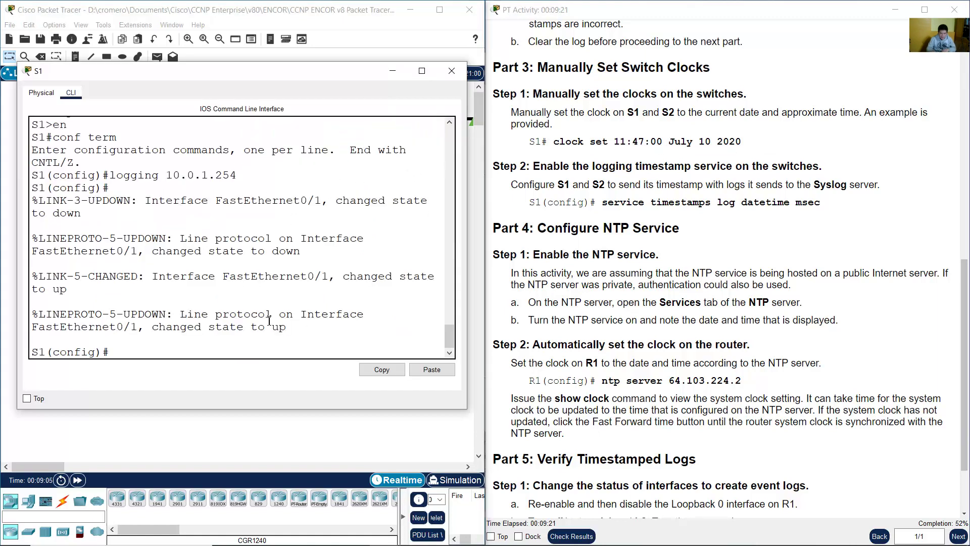
pyautogui.write('exit')
pyautogui.press('Return')
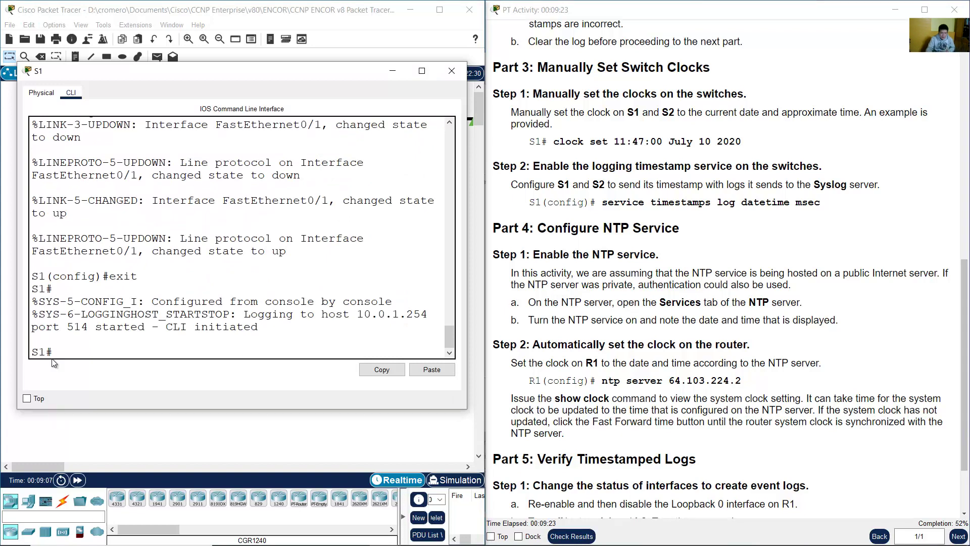
pyautogui.doubleClick(80, 350)
pyautogui.click(73, 354)
pyautogui.moveTo(72, 355); pyautogui.dragTo(42, 355)
pyautogui.click(92, 349)
# Step: Set the clock on S1 to 20:46:00 Feb 19 2023 with the clock set command
pyautogui.write('clock set')
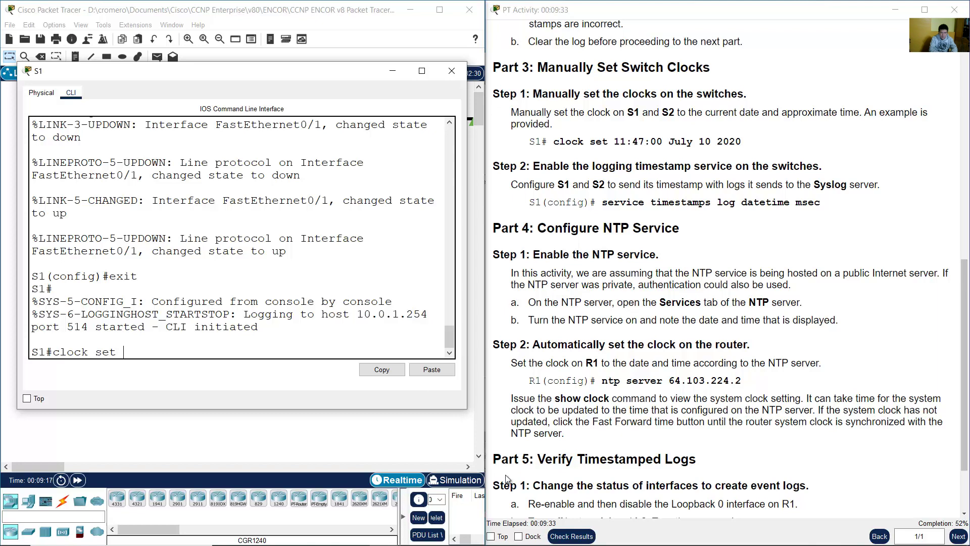
pyautogui.moveTo(546, 542)
pyautogui.write('et ')
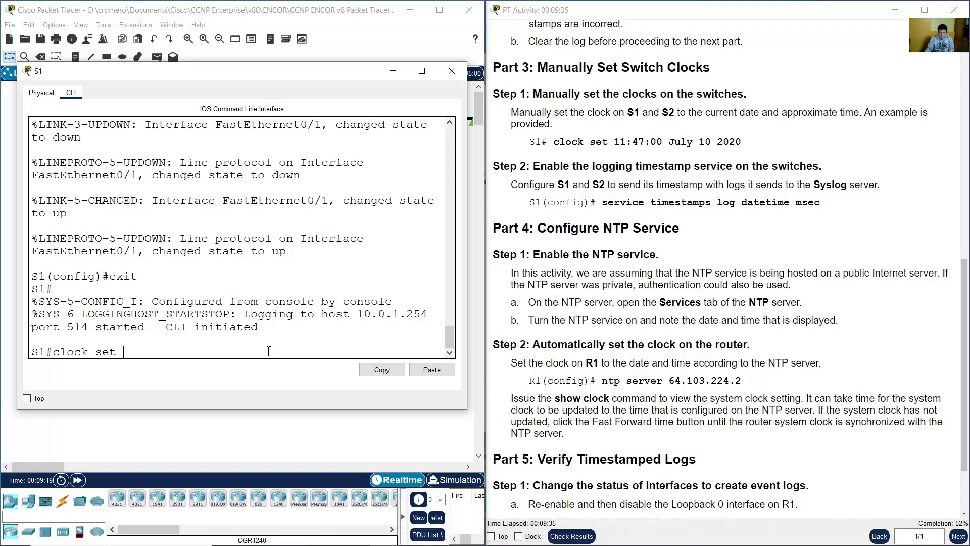
pyautogui.write('20:')
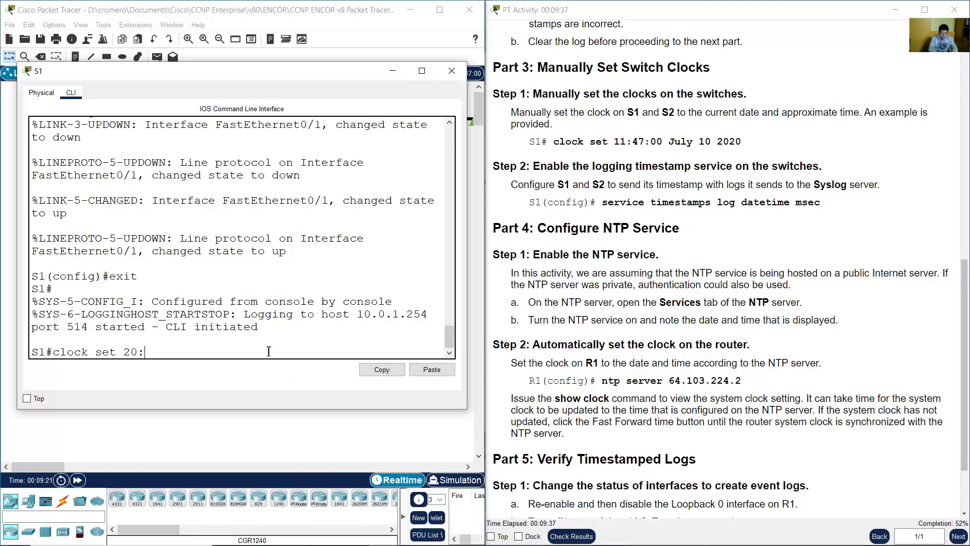
pyautogui.write('46:00 Feb')
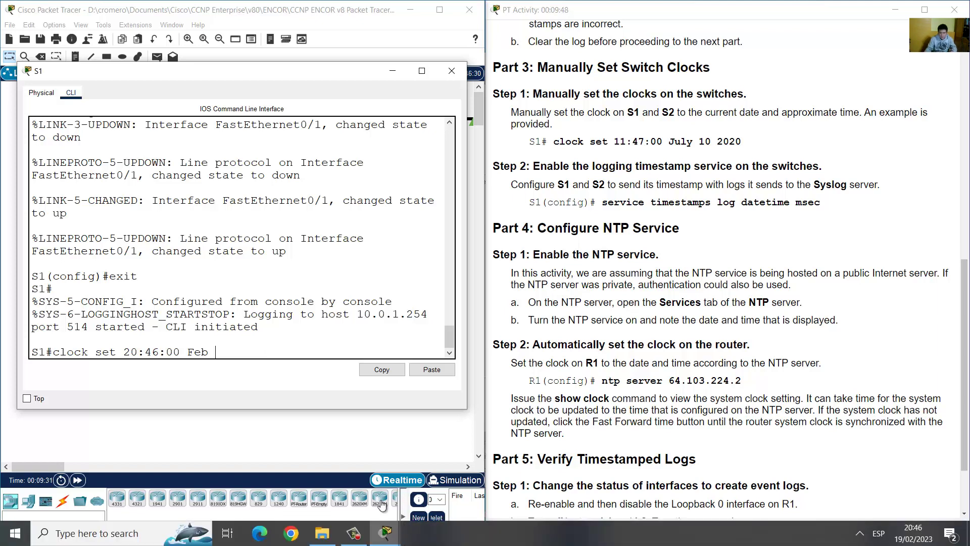
pyautogui.write('19 ')
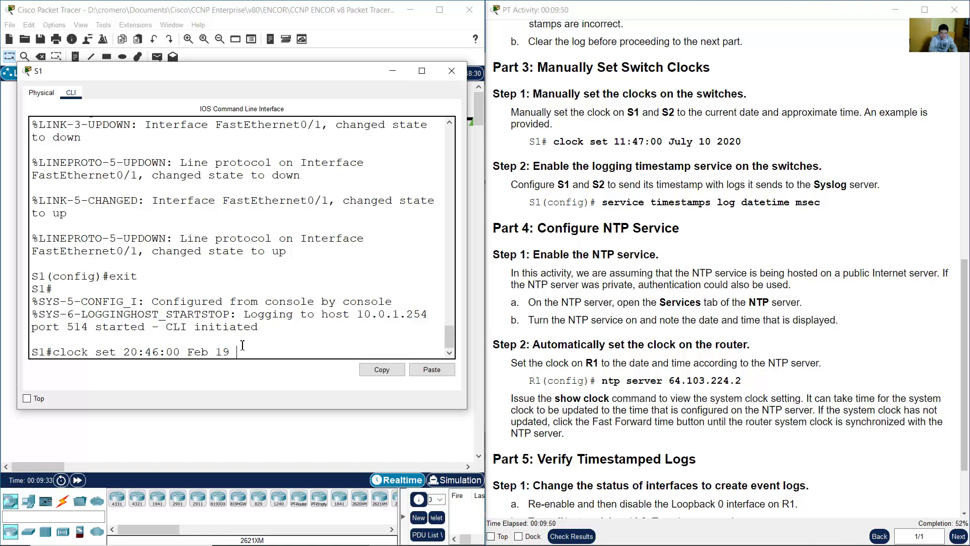
pyautogui.write('2023')
pyautogui.press('Return')
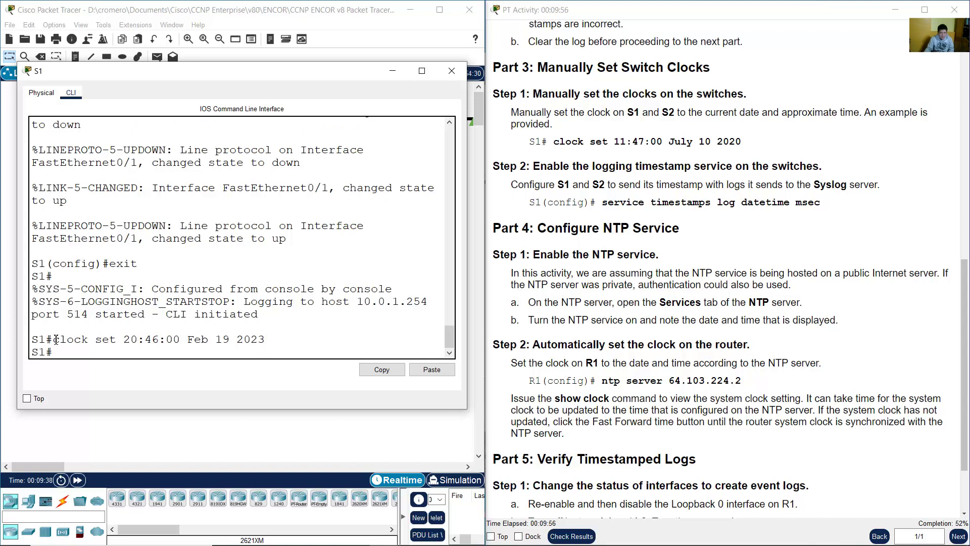
# Step: Copy the clock set command from S1's command line, then open S2's command line and end configuration mode to reach privileged EXEC mode
pyautogui.moveTo(53, 339); pyautogui.dragTo(272, 339)
pyautogui.rightClick(244, 340)
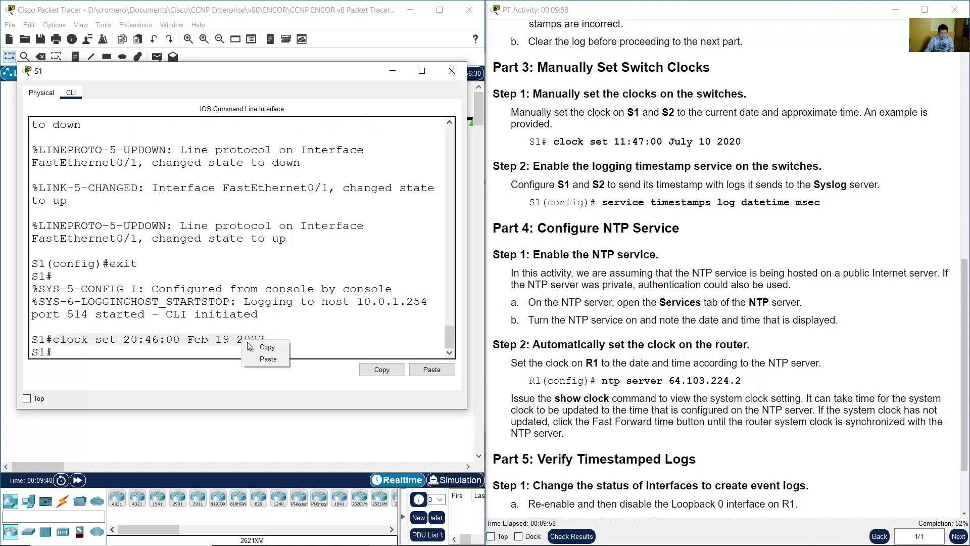
pyautogui.click(255, 348)
pyautogui.click(452, 71)
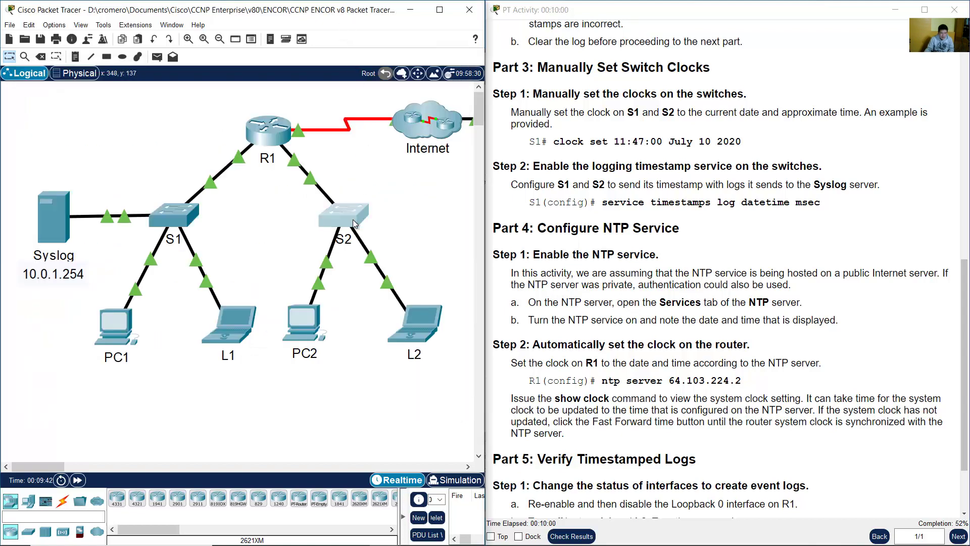
pyautogui.click(303, 214)
pyautogui.press('Return')
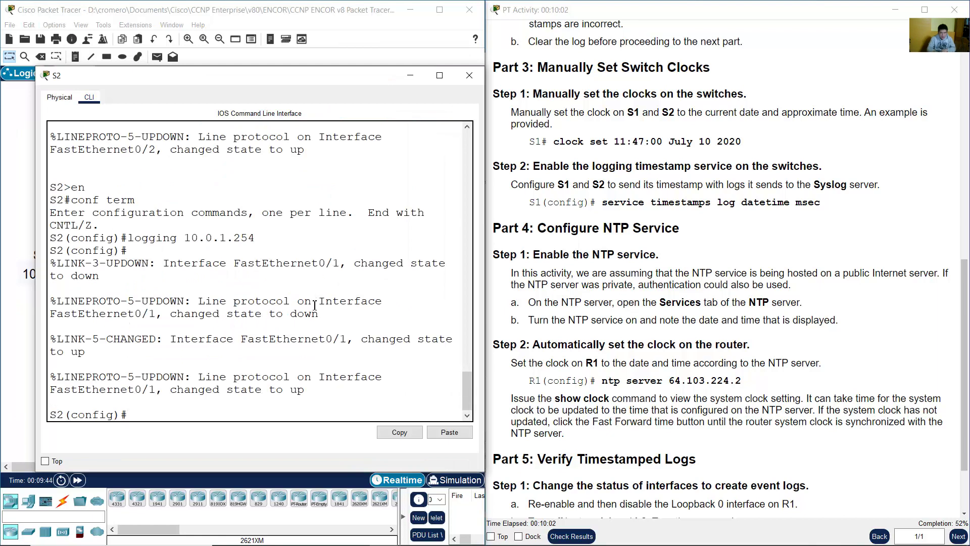
pyautogui.write('end')
pyautogui.press('Return')
pyautogui.press('Return')
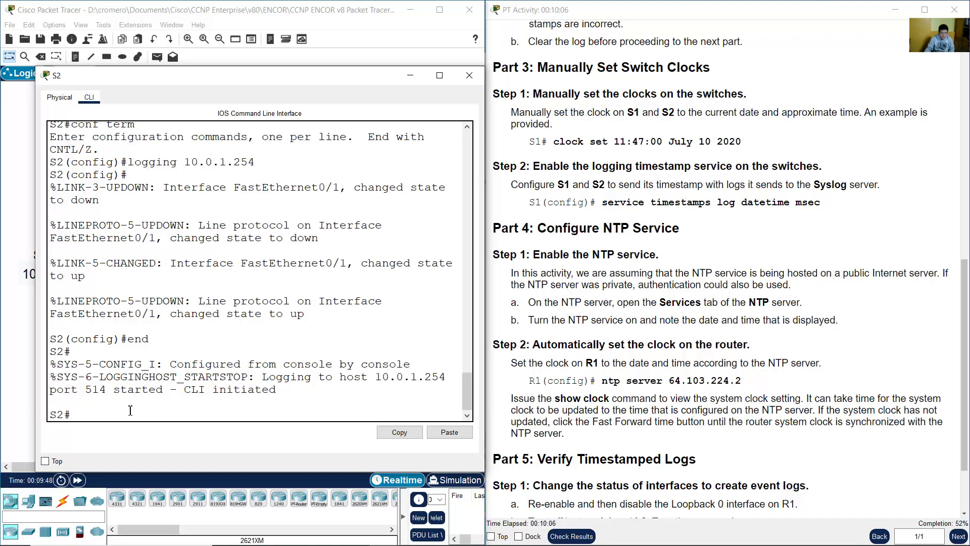
# Step: Set the clock on S2 to 20:46:00 Feb 19 2023 with the copied clock set command and close the switch window
pyautogui.rightClick(215, 410)
pyautogui.click(224, 430)
pyautogui.moveTo(81, 415); pyautogui.dragTo(304, 415)
pyautogui.click(242, 415)
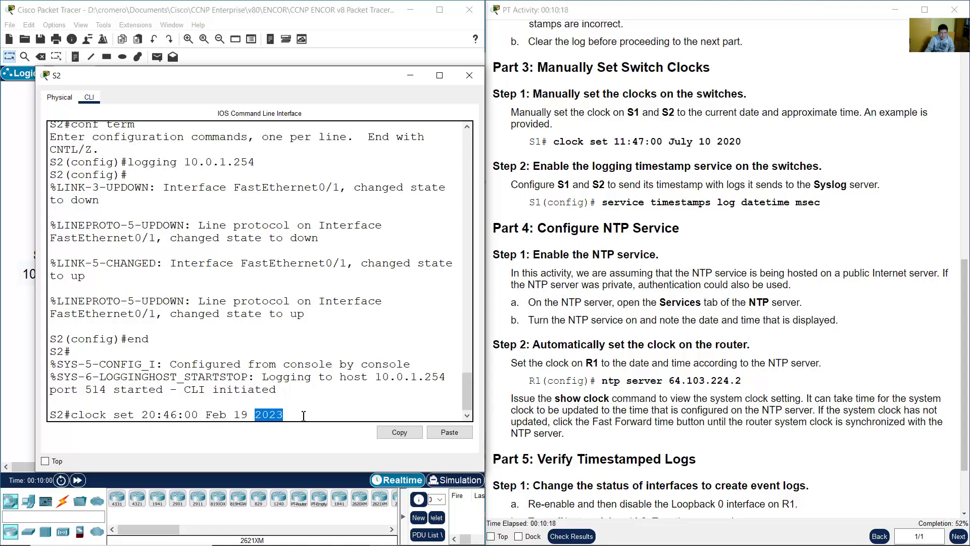
pyautogui.click(396, 434)
pyautogui.click(398, 417)
pyautogui.press('Return')
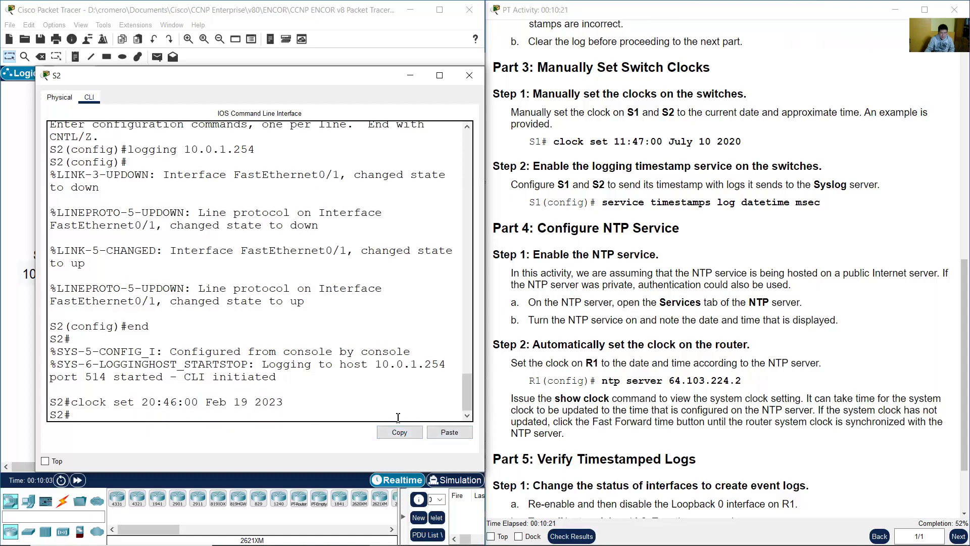
pyautogui.click(470, 75)
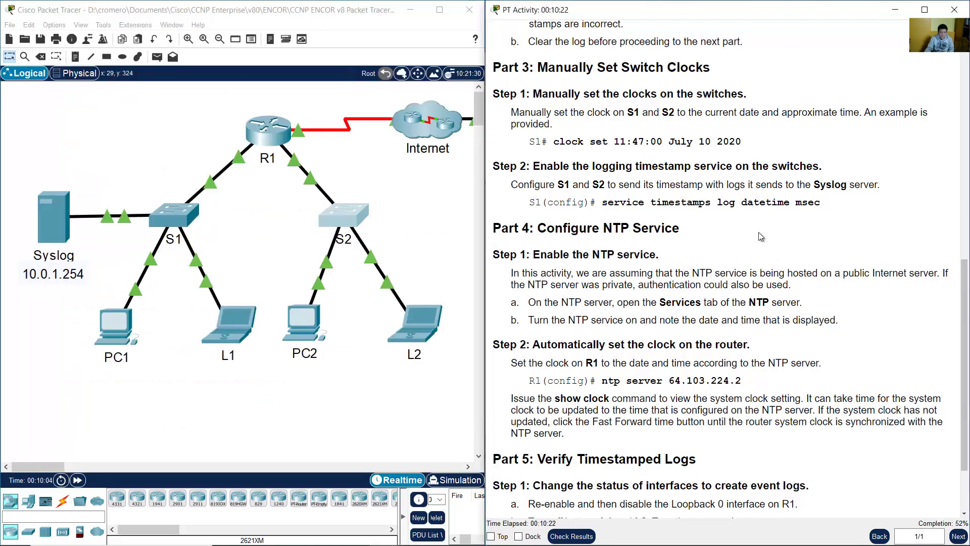
# Step: Following Part 3, Step 2, enable log timestamps on S1 in global configuration mode with service timestamps log datetime msec
pyautogui.moveTo(540, 166); pyautogui.dragTo(789, 166)
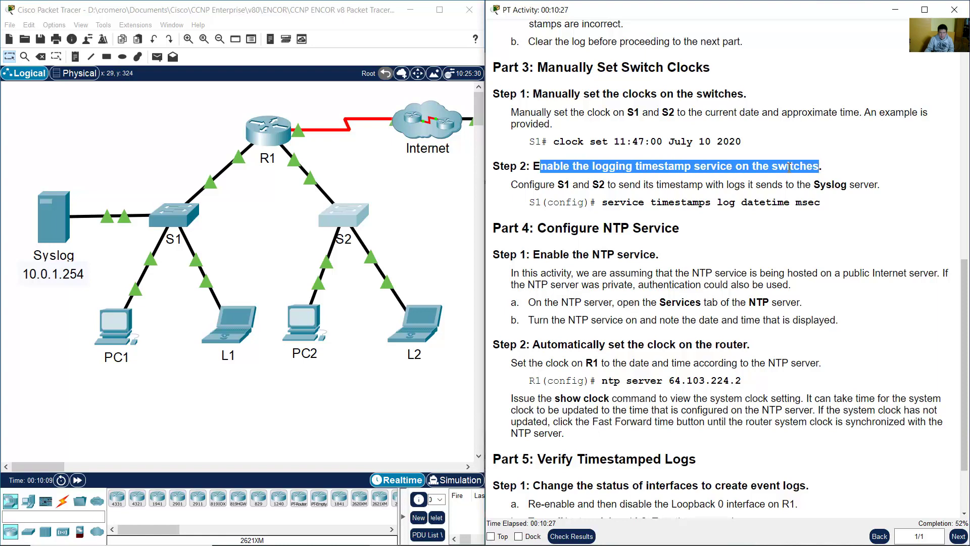
pyautogui.moveTo(511, 185); pyautogui.dragTo(883, 187)
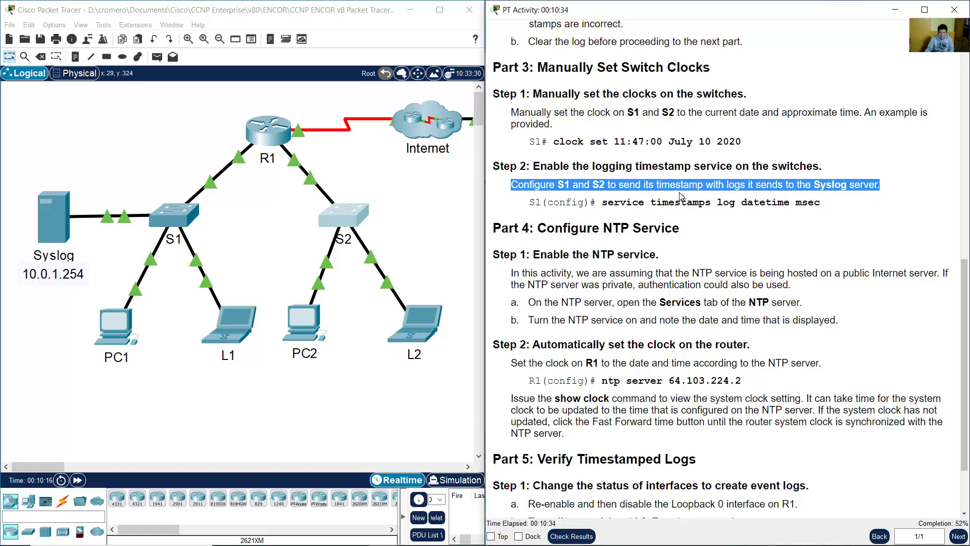
pyautogui.click(566, 201)
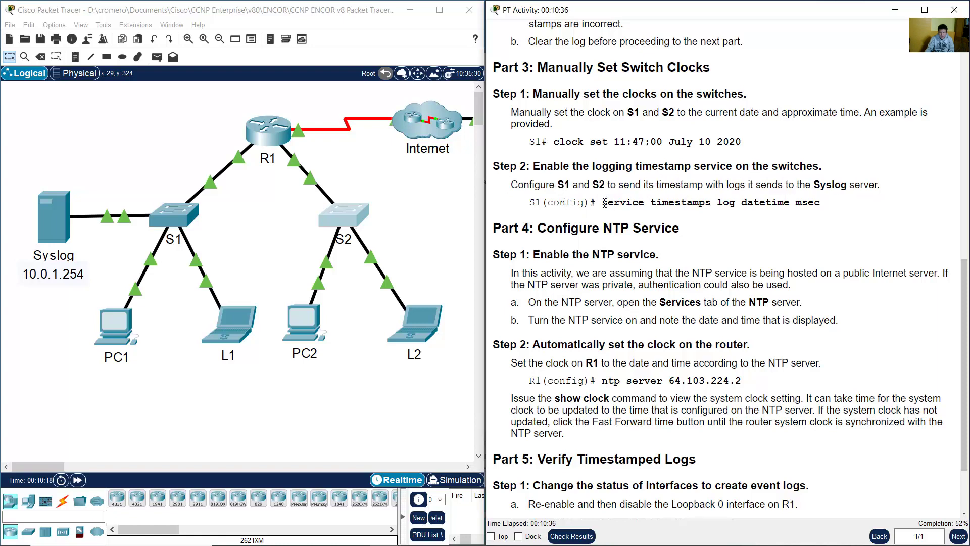
pyautogui.moveTo(632, 203); pyautogui.dragTo(707, 203)
pyautogui.click(162, 214)
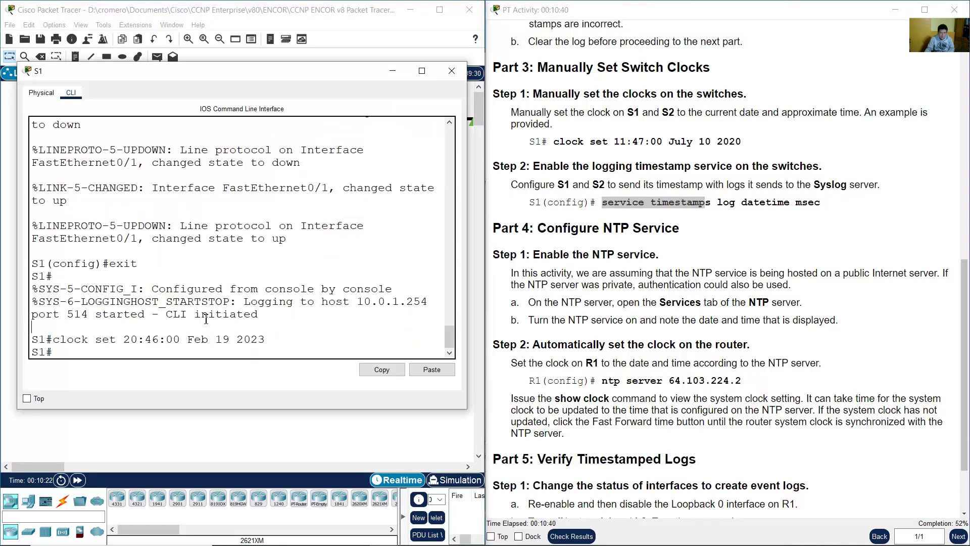
pyautogui.write('conf term')
pyautogui.press('Return')
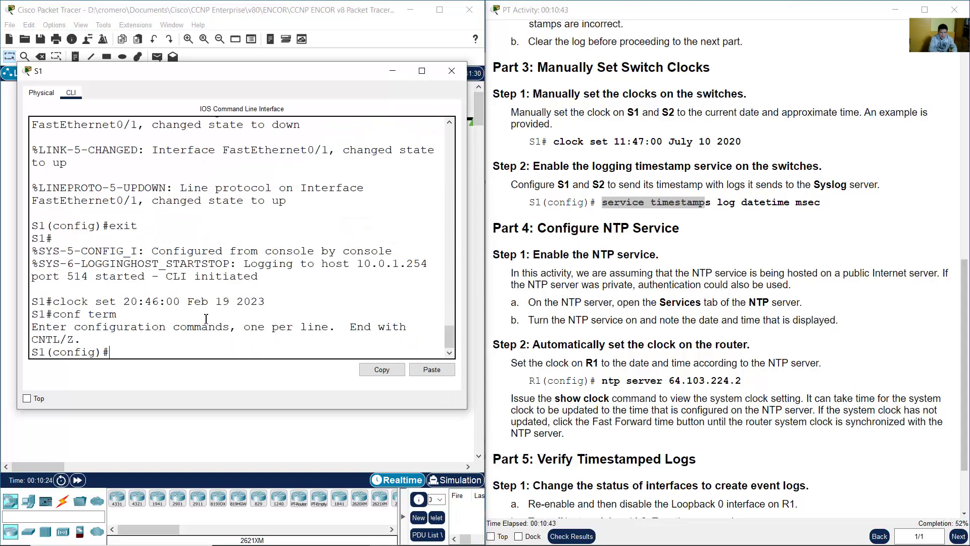
pyautogui.write('service timestamps lo')
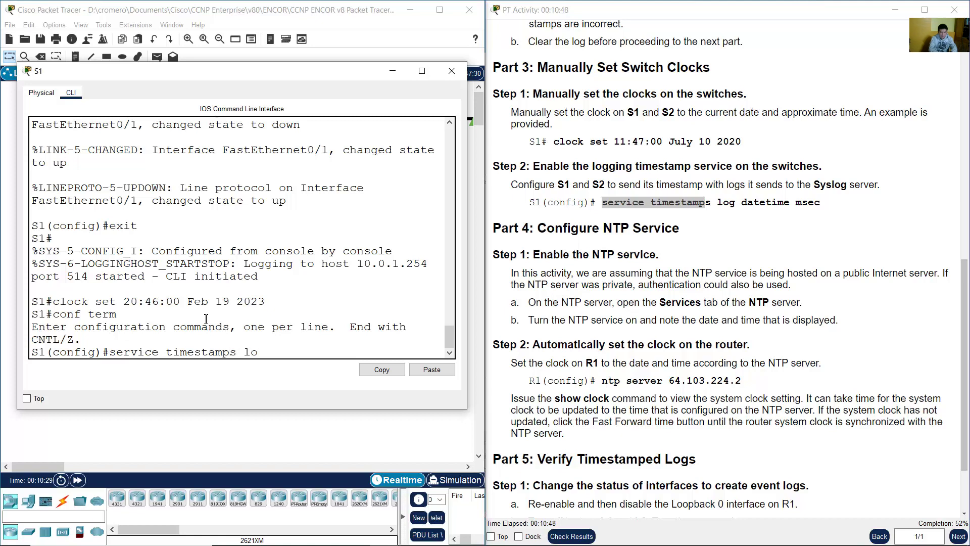
pyautogui.write('g datetime mse')
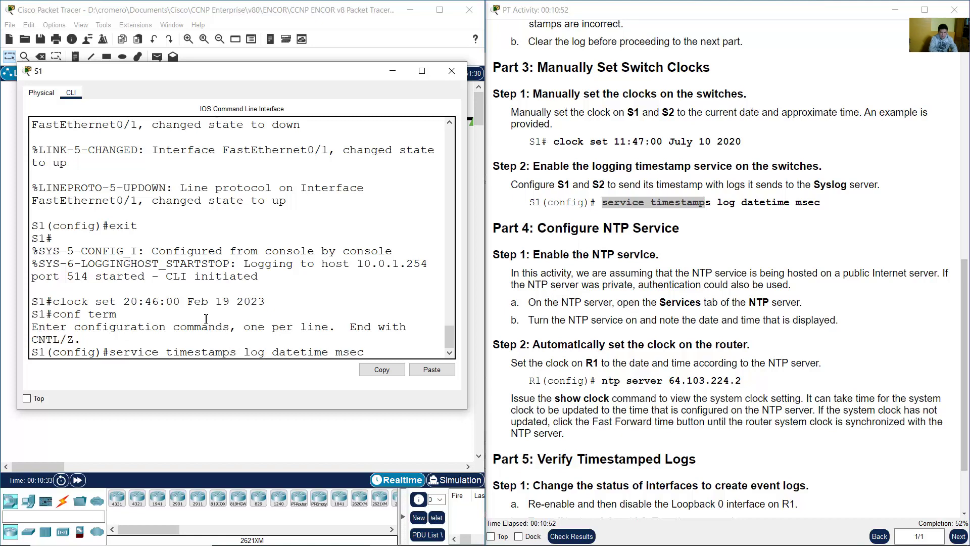
pyautogui.write('c')
pyautogui.press('Return')
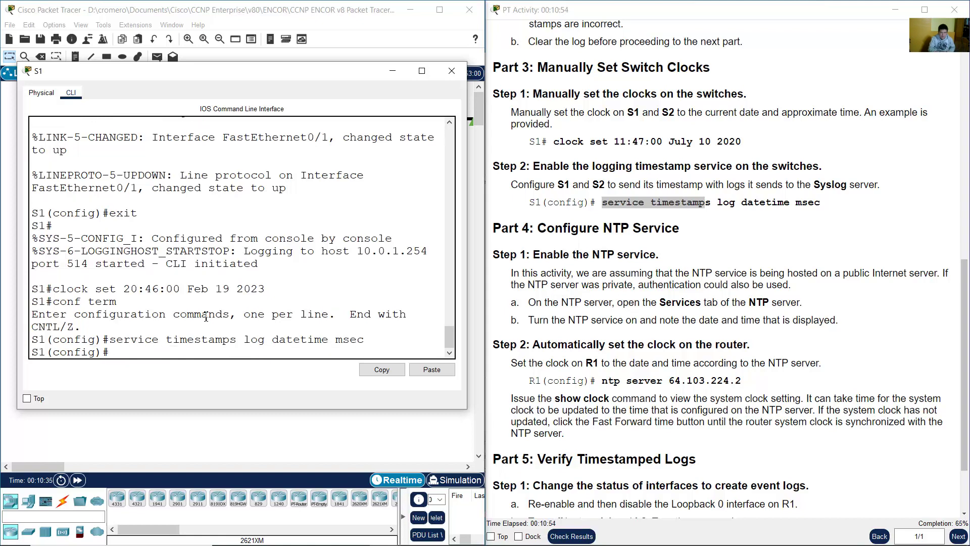
pyautogui.click(171, 16)
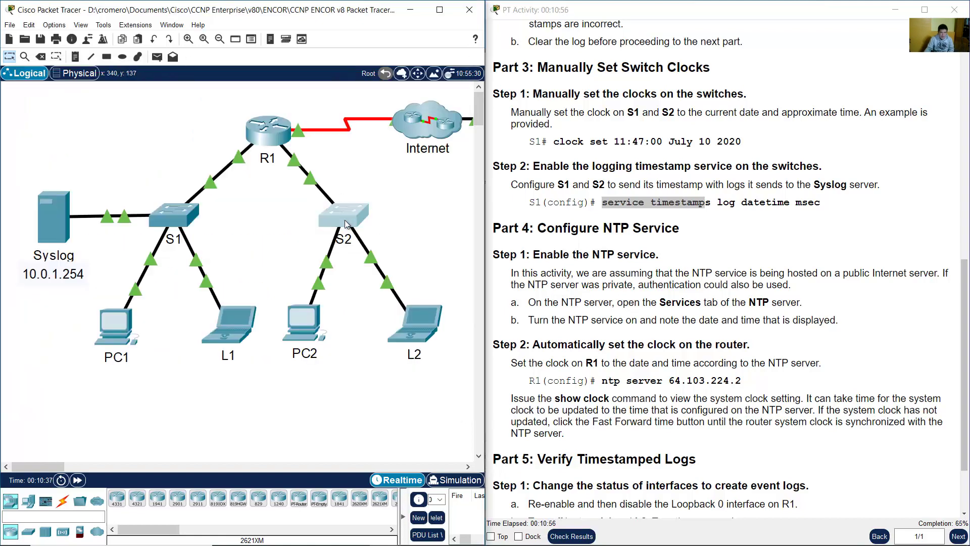
# Step: Enable log timestamps on S2 in global configuration mode with service timestamps log datetime msec, and close the switch window
pyautogui.click(331, 212)
pyautogui.write('conf term')
pyautogui.press('Return')
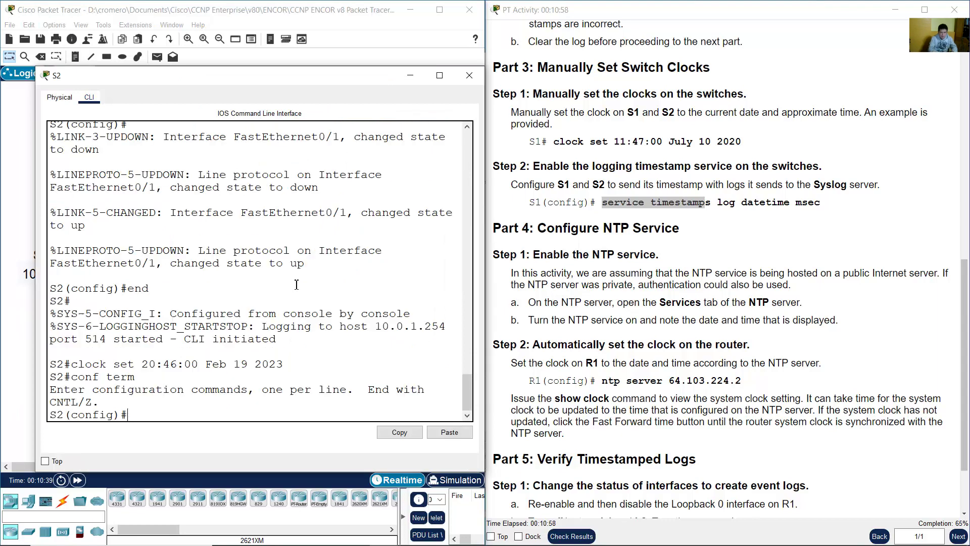
pyautogui.write('service timestamps log')
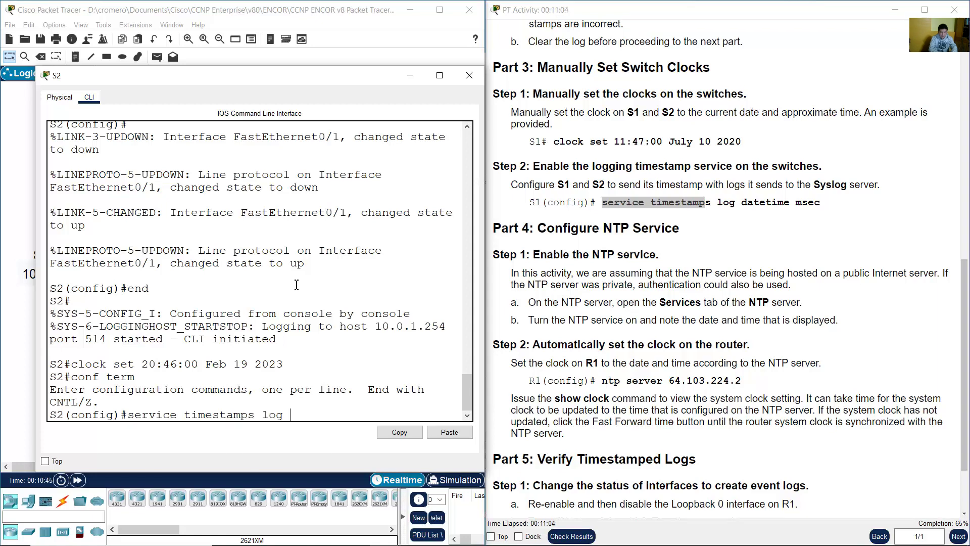
pyautogui.write(' datetime msec')
pyautogui.press('Return')
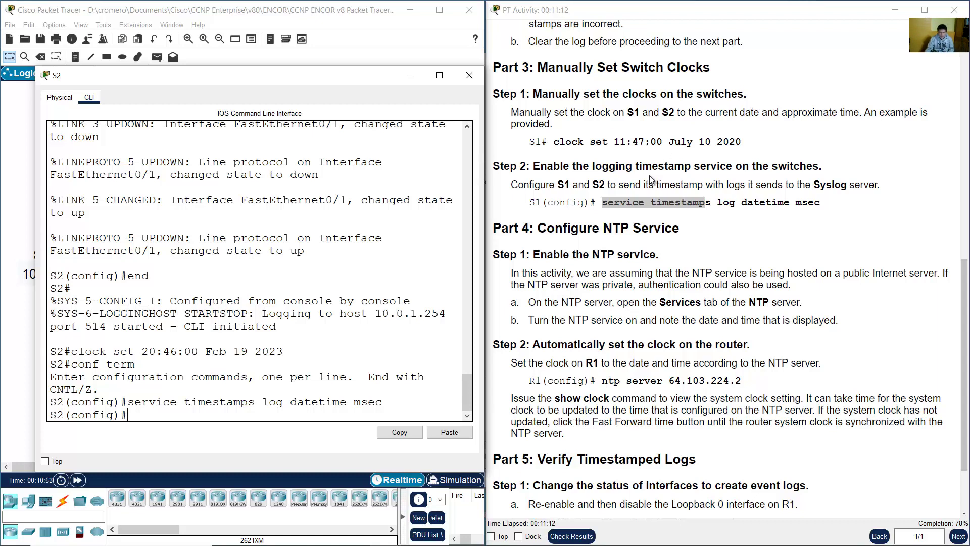
pyautogui.moveTo(530, 185); pyautogui.dragTo(746, 186)
pyautogui.click(470, 75)
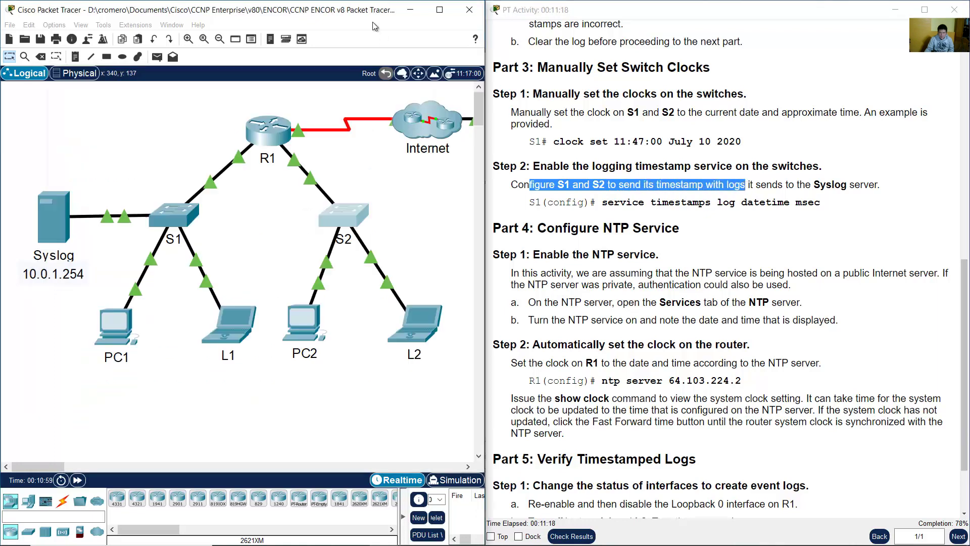
# Step: Read Part 4, Step 1 of the activity on enabling the NTP service and locate the NTP server in the topology
pyautogui.click(702, 200)
pyautogui.scroll(-3, 703, 200)
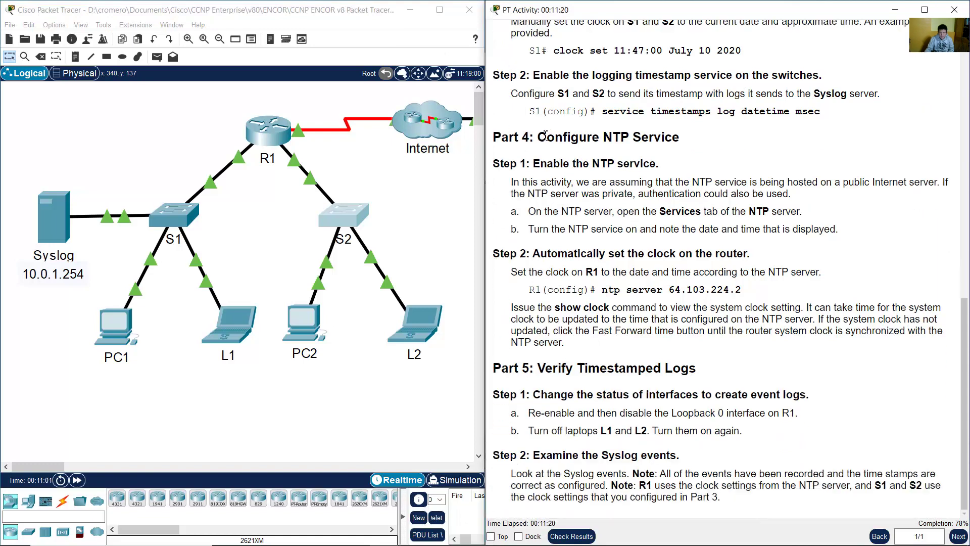
pyautogui.moveTo(545, 135); pyautogui.dragTo(679, 136)
pyautogui.click(750, 162)
pyautogui.moveTo(546, 167); pyautogui.dragTo(660, 166)
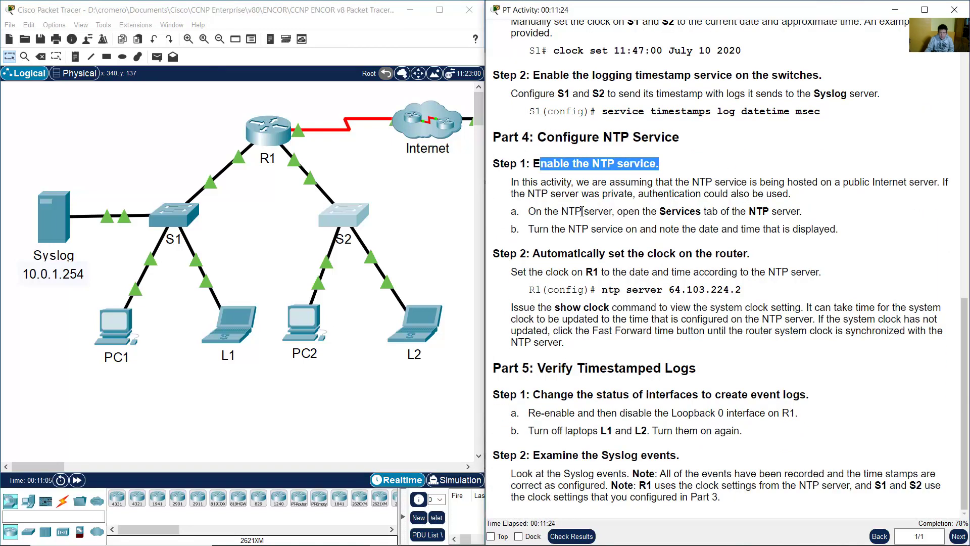
pyautogui.moveTo(578, 182); pyautogui.dragTo(935, 183)
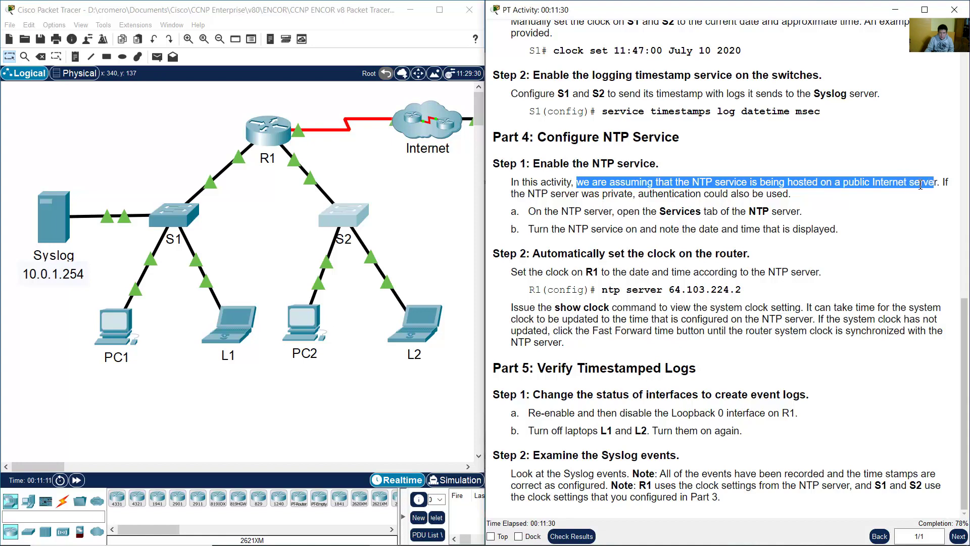
pyautogui.moveTo(68, 467); pyautogui.dragTo(85, 466)
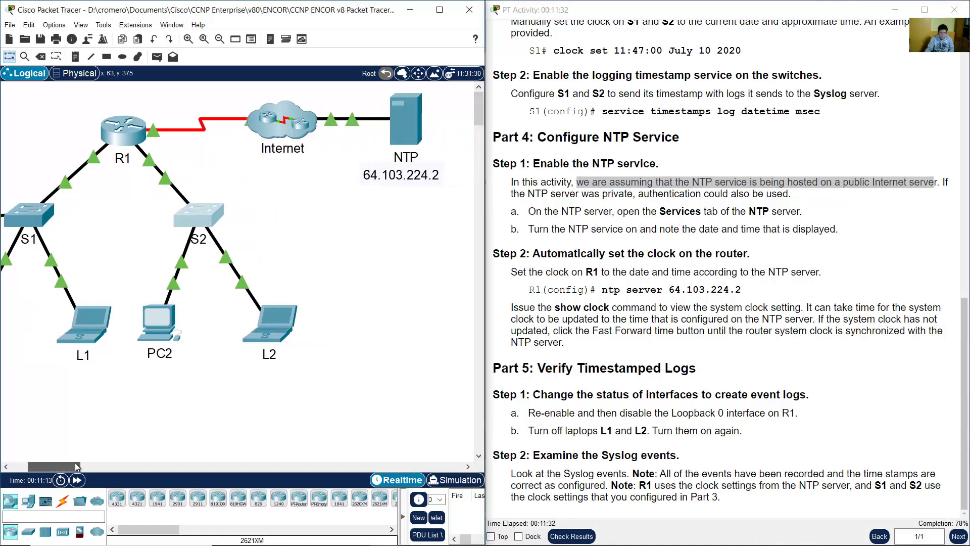
pyautogui.moveTo(428, 228); pyautogui.dragTo(290, 115)
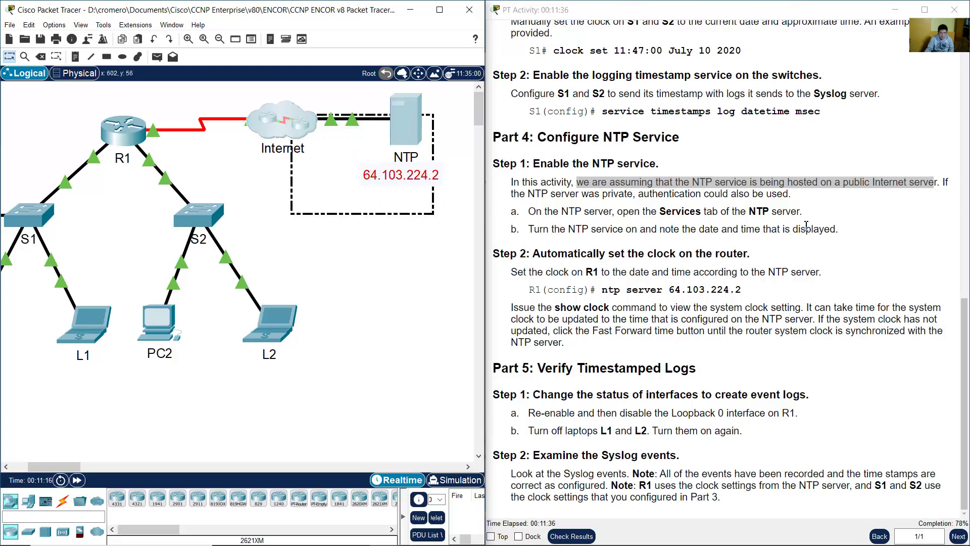
pyautogui.click(946, 180)
pyautogui.moveTo(940, 182); pyautogui.dragTo(791, 195)
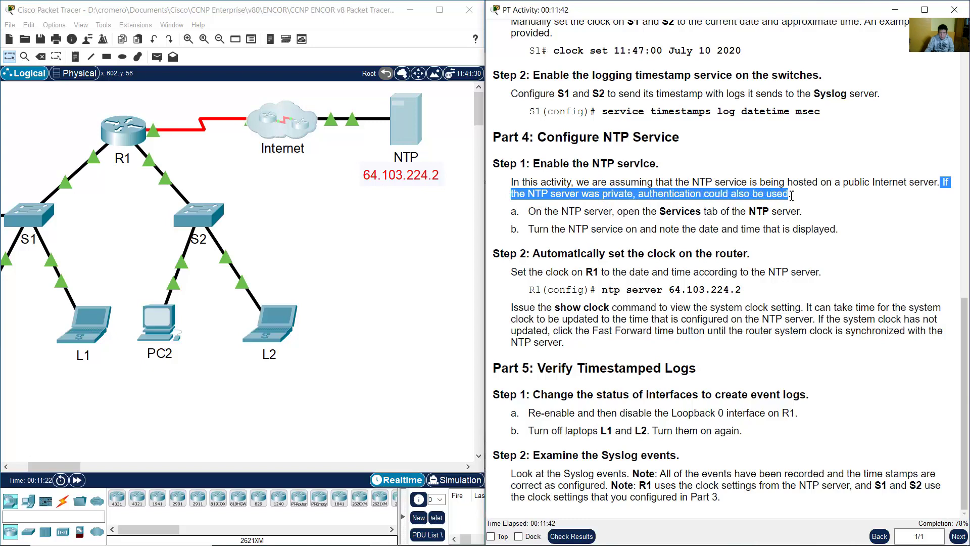
pyautogui.click(799, 200)
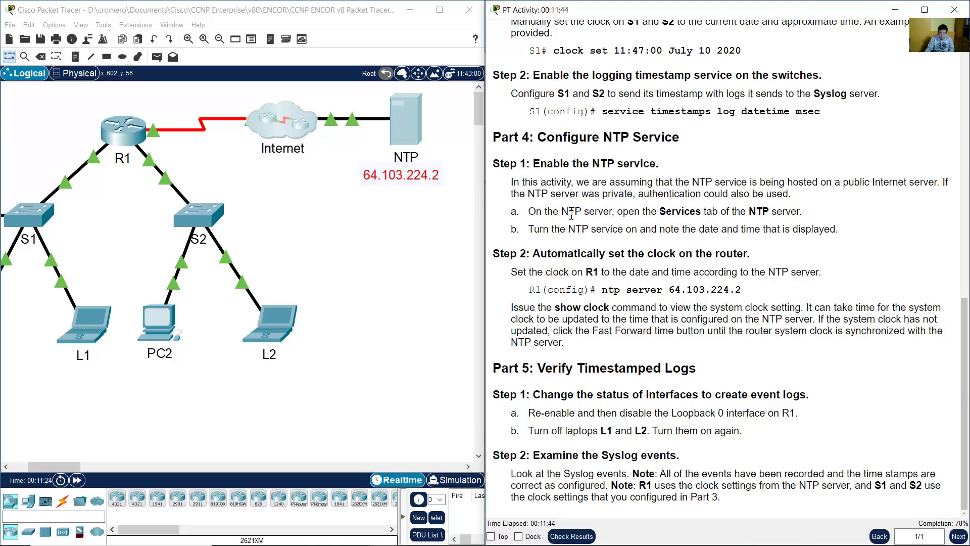
pyautogui.moveTo(572, 215); pyautogui.dragTo(810, 212)
pyautogui.click(836, 210)
# Step: Turn on the NTP service on the NTP server and check the activity's instruction about noting the displayed date and time
pyautogui.click(444, 133)
pyautogui.click(407, 147)
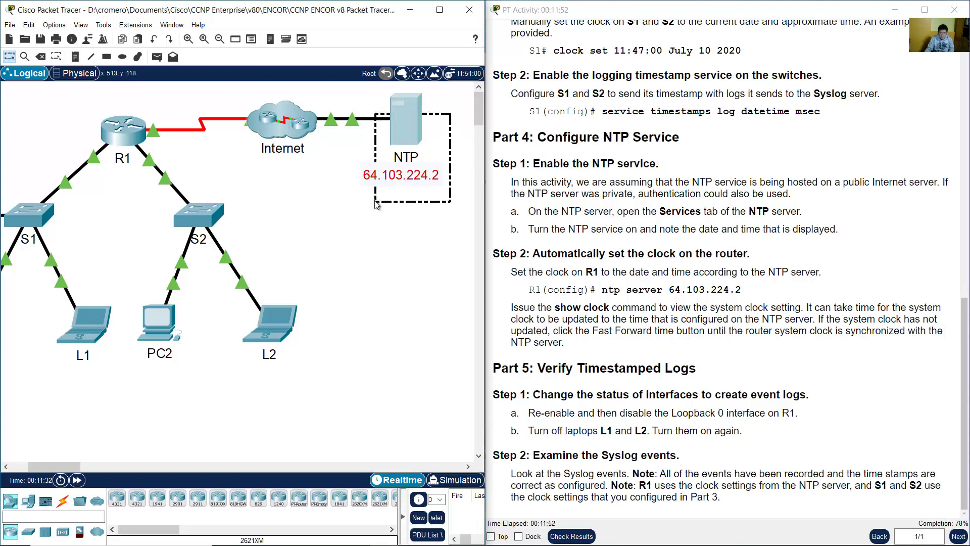
pyautogui.doubleClick(412, 141)
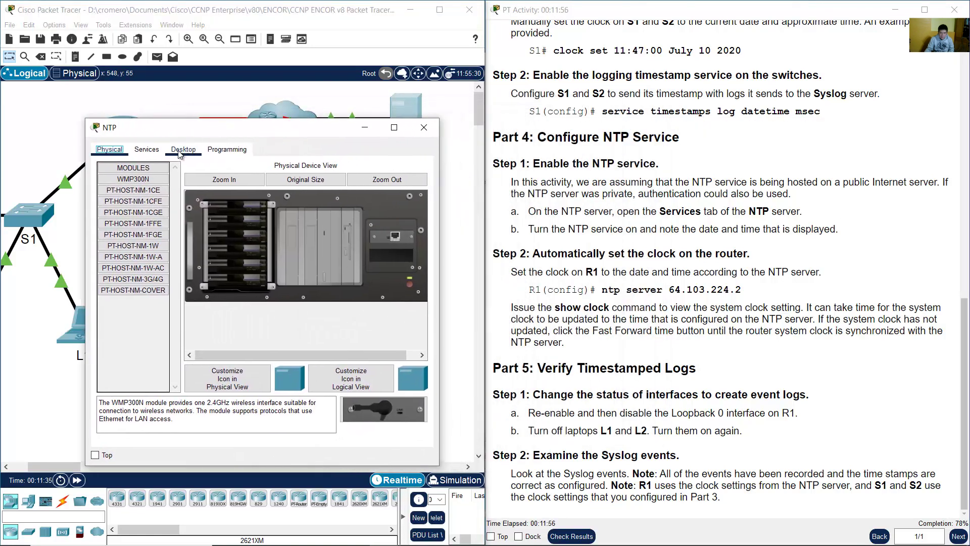
pyautogui.click(147, 150)
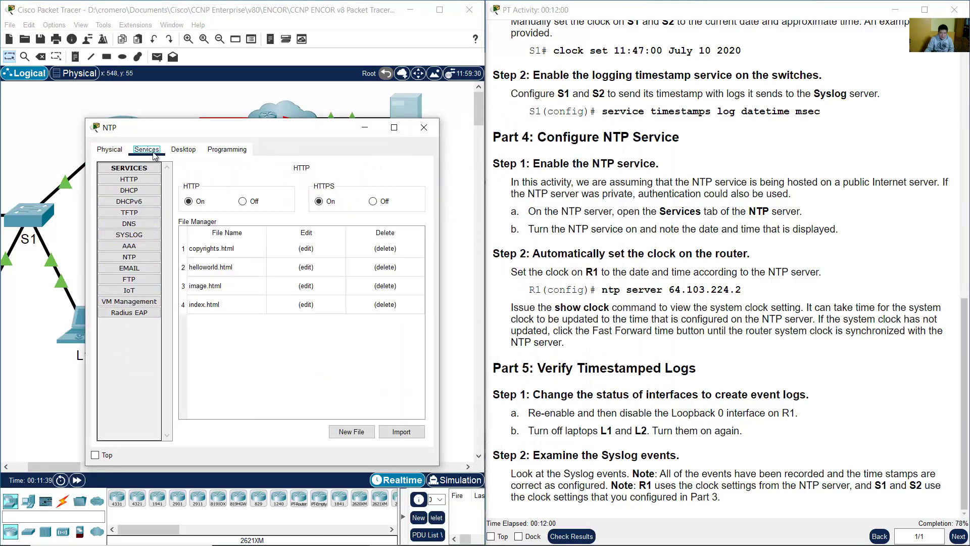
pyautogui.click(608, 243)
pyautogui.moveTo(530, 229); pyautogui.dragTo(637, 230)
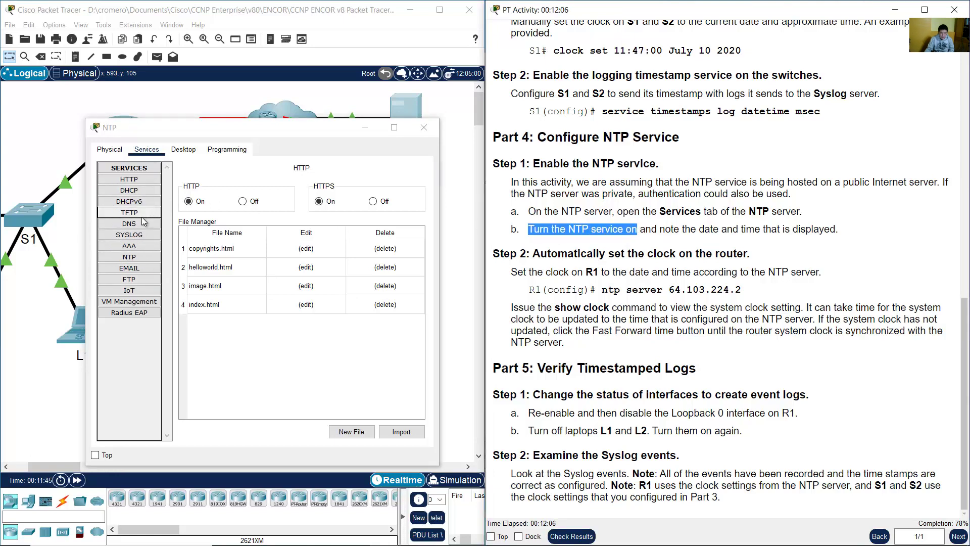
pyautogui.click(156, 260)
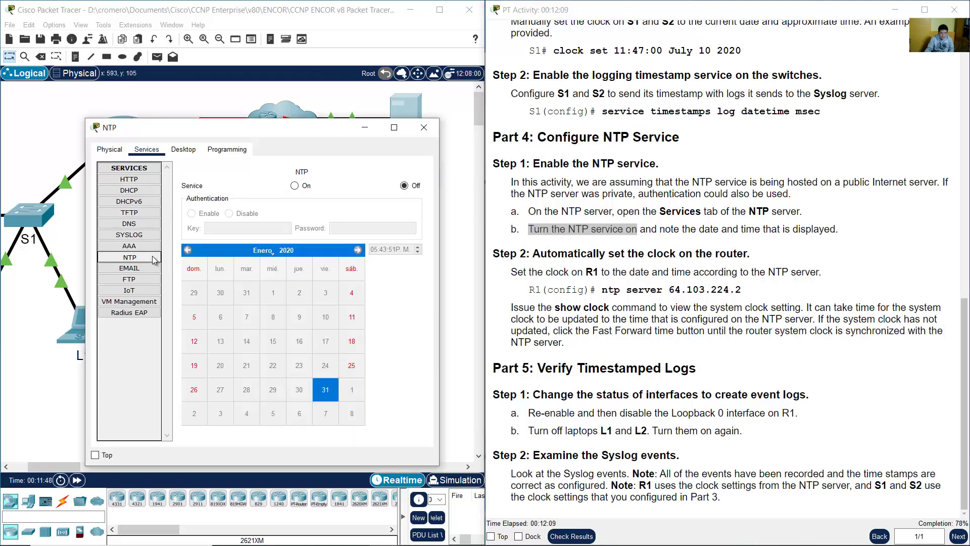
pyautogui.click(298, 187)
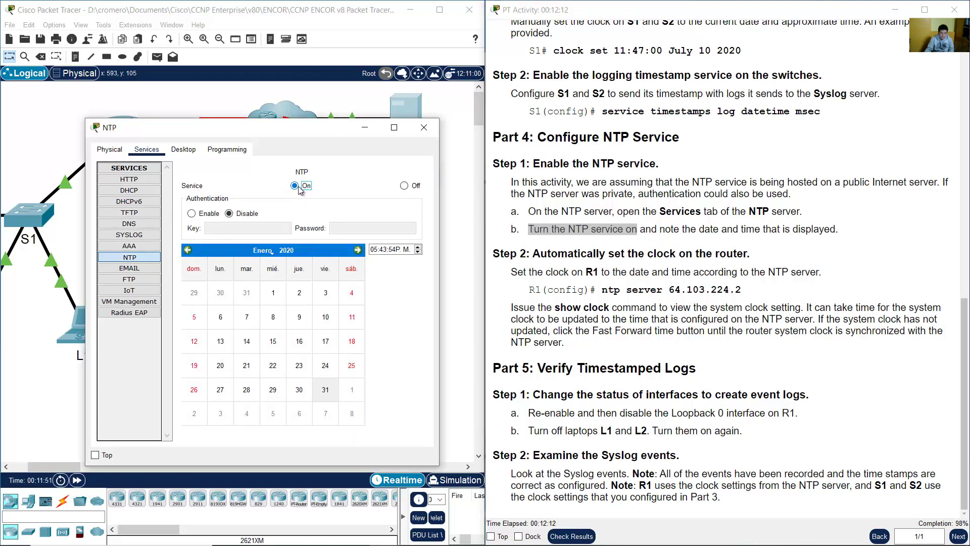
pyautogui.click(647, 226)
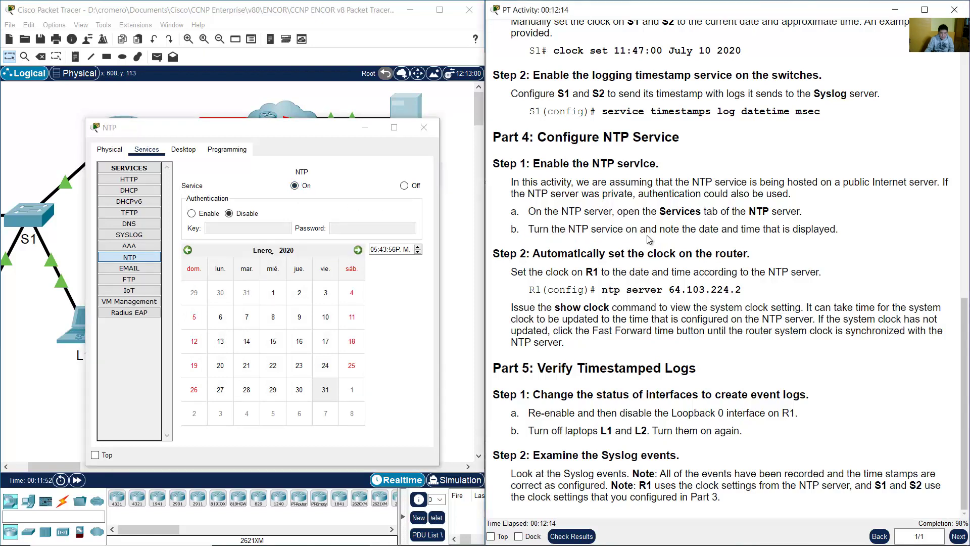
pyautogui.moveTo(640, 229); pyautogui.dragTo(833, 230)
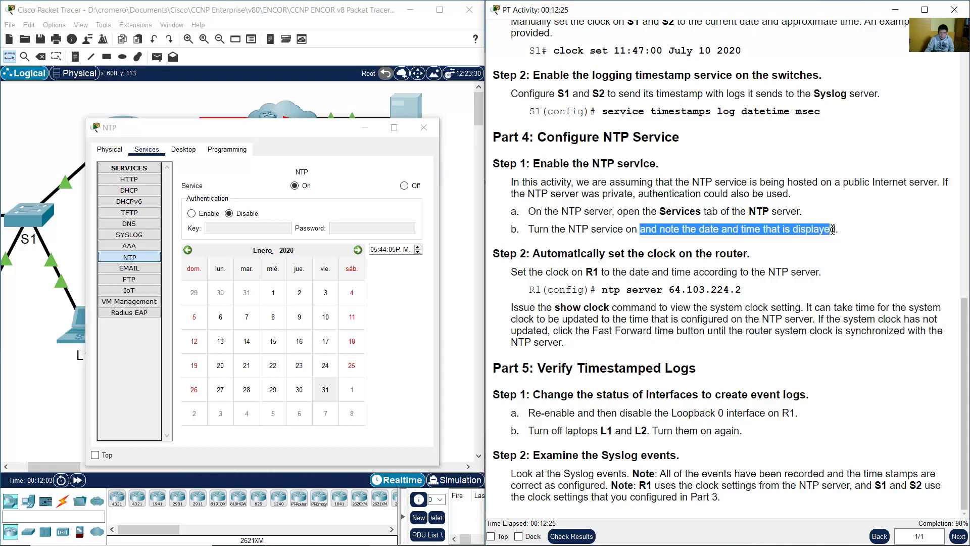
# Step: Set the NTP server's calendar date to 19 February 2023
pyautogui.click(286, 250)
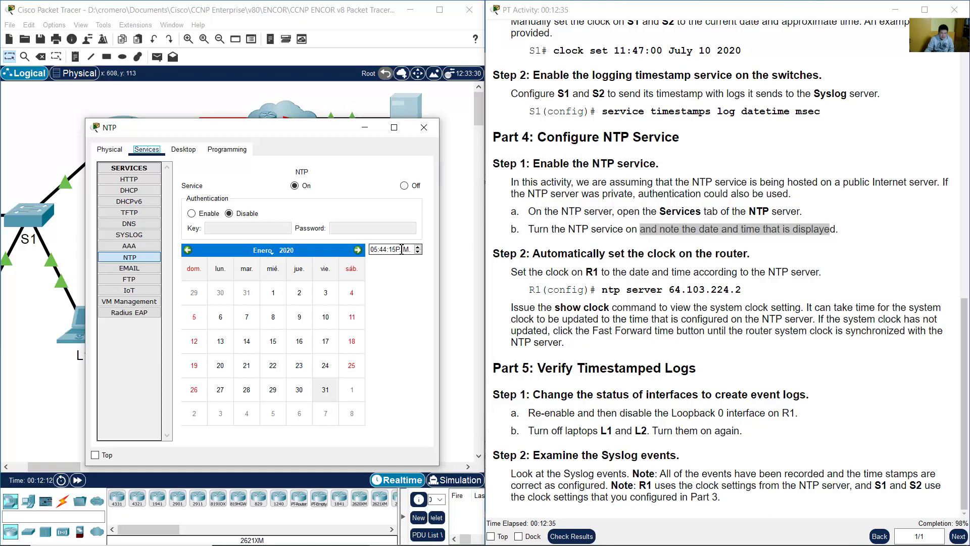
pyautogui.click(285, 250)
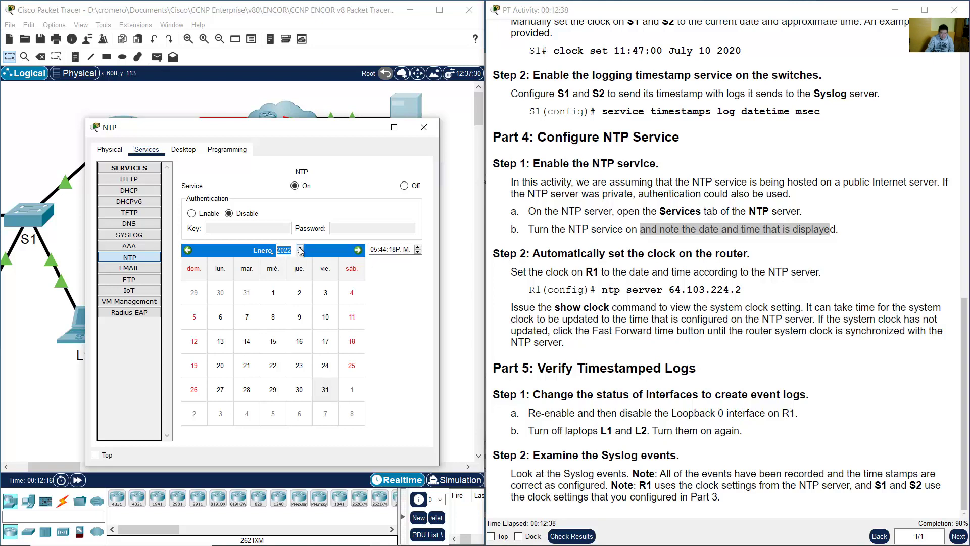
pyautogui.click(284, 251)
pyautogui.moveTo(292, 252); pyautogui.dragTo(276, 254)
pyautogui.click(266, 252)
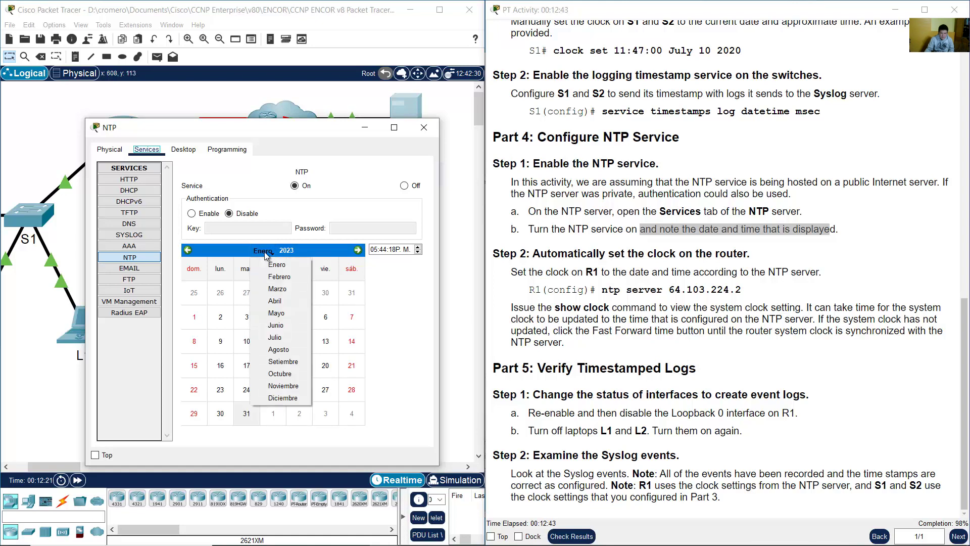
pyautogui.click(278, 277)
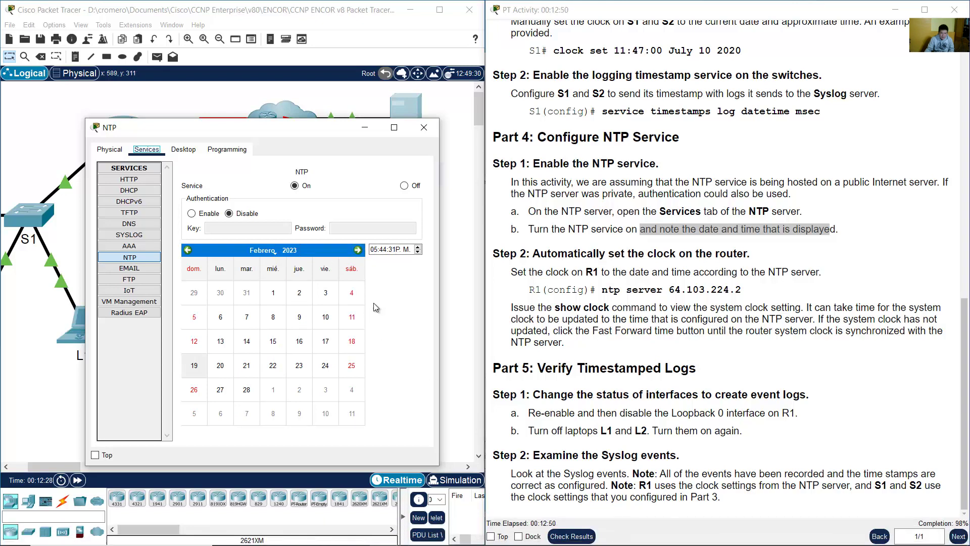
# Step: Set the NTP server's time of day to 08:49 P.M
pyautogui.click(376, 250)
pyautogui.click(375, 249)
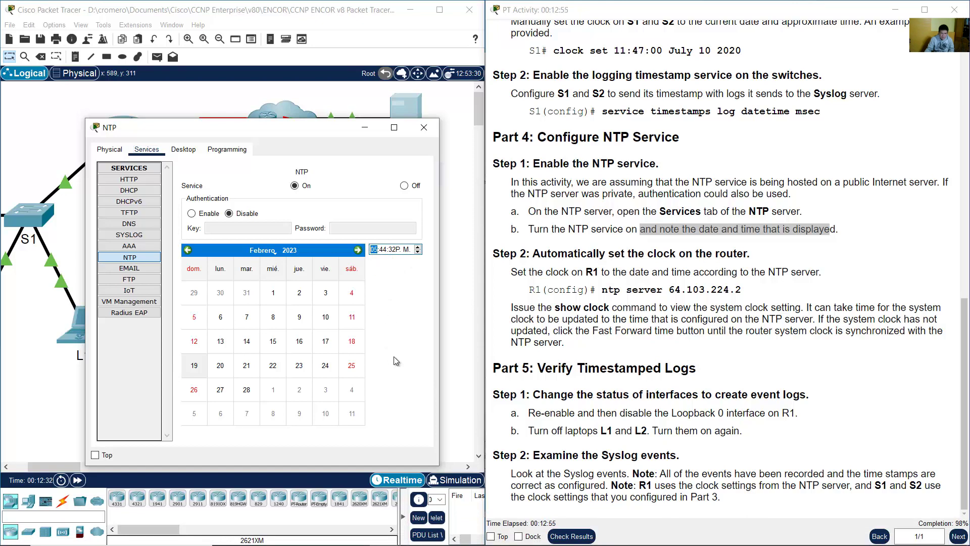
pyautogui.write('2')
pyautogui.write('2')
pyautogui.write('8')
pyautogui.write('49')
pyautogui.press('Tab')
# Step: Read Part 4, Step 2 on setting R1's clock automatically and locate R1 and the NTP server in the topology
pyautogui.click(661, 253)
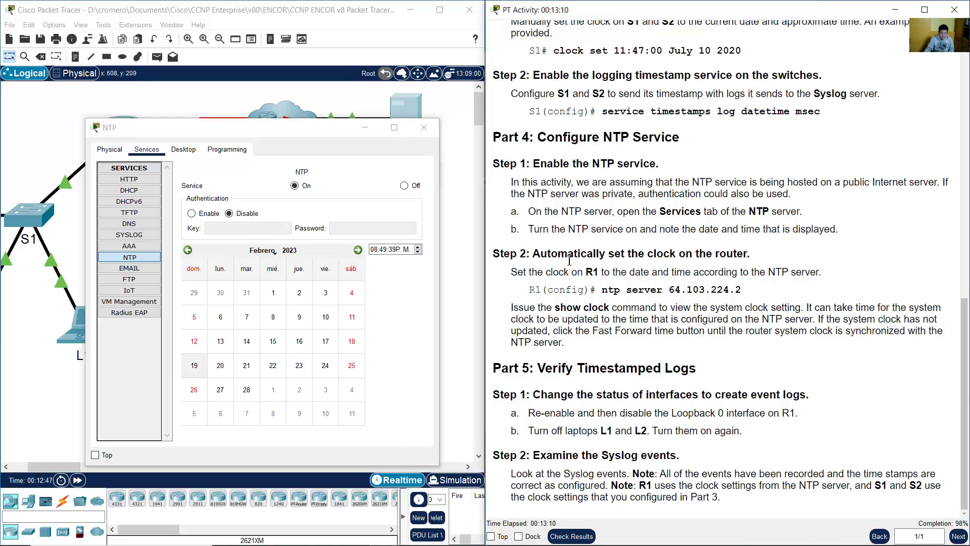
pyautogui.moveTo(534, 254); pyautogui.dragTo(749, 253)
pyautogui.moveTo(511, 272); pyautogui.dragTo(834, 273)
pyautogui.click(788, 296)
pyautogui.moveTo(531, 290); pyautogui.dragTo(742, 291)
pyautogui.click(711, 295)
pyautogui.moveTo(602, 290); pyautogui.dragTo(753, 289)
pyautogui.click(333, 117)
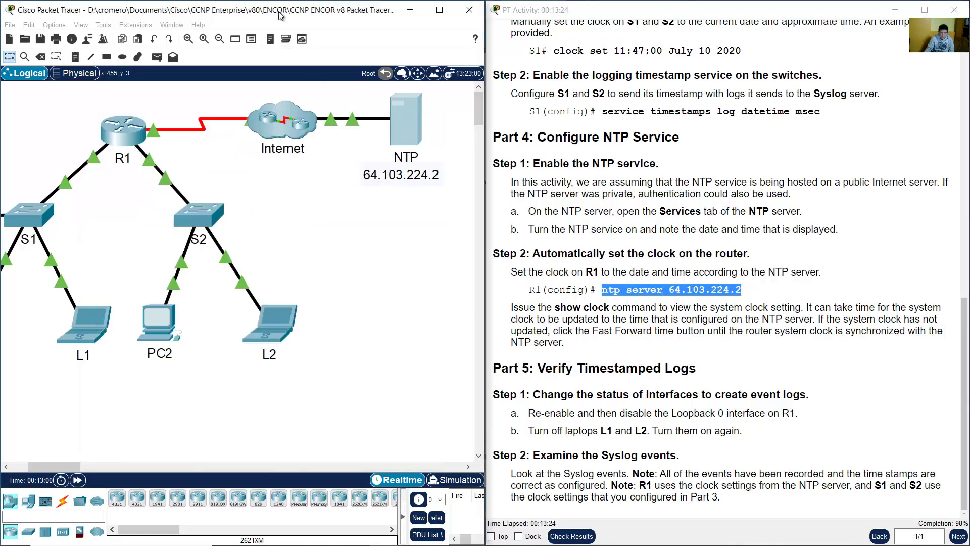
pyautogui.moveTo(41, 107); pyautogui.dragTo(158, 171)
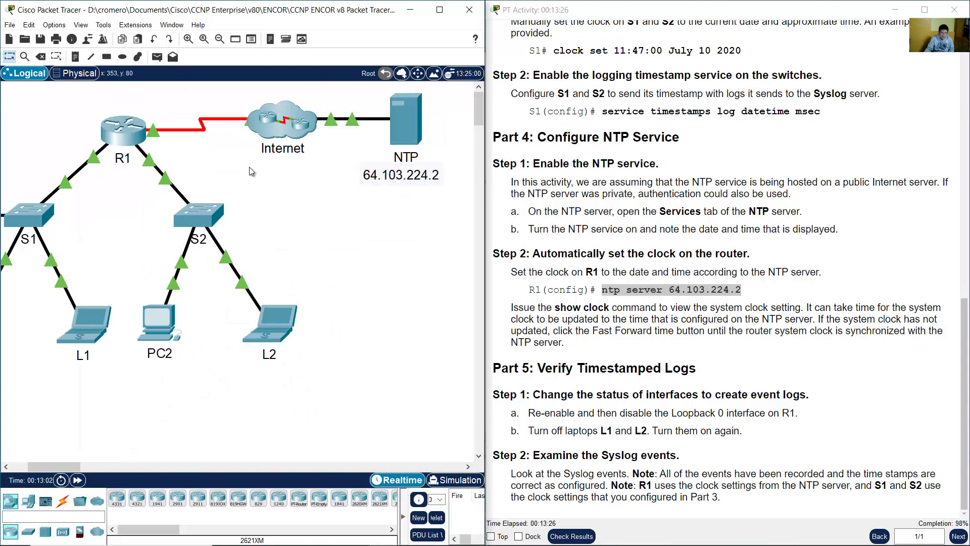
pyautogui.moveTo(438, 215); pyautogui.dragTo(375, 97)
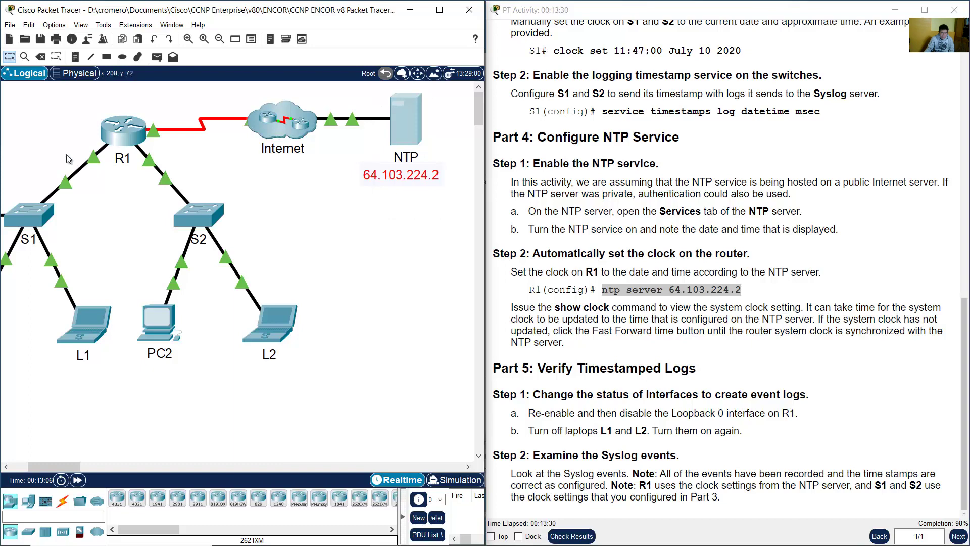
# Step: On R1, leave interface configuration and point the router to the NTP server with ntp server 64.103.224.2
pyautogui.doubleClick(114, 141)
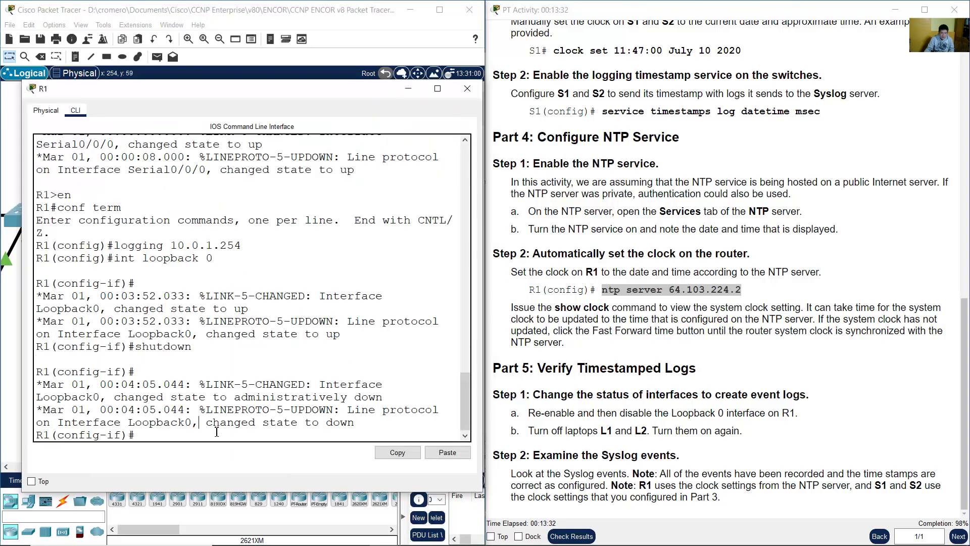
pyautogui.write('ex')
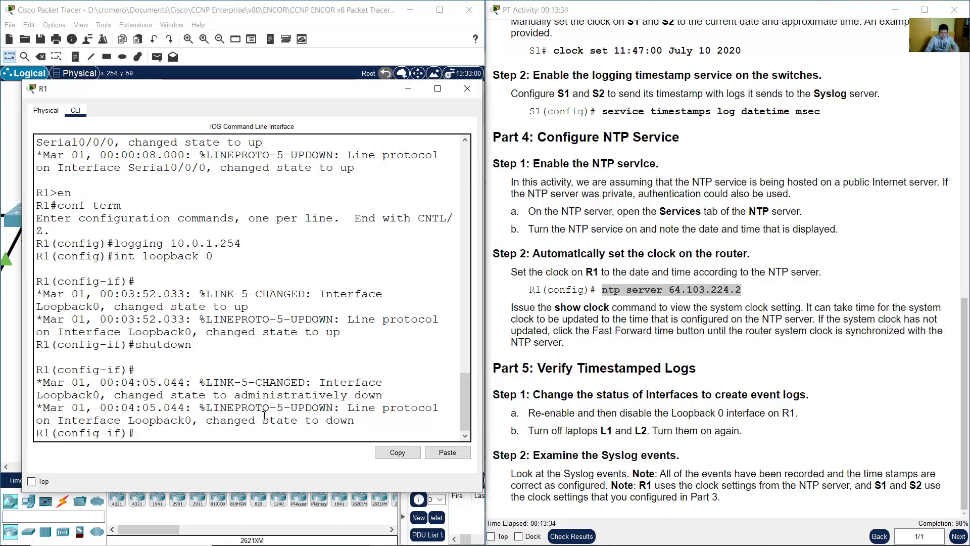
pyautogui.write('it')
pyautogui.press('Return')
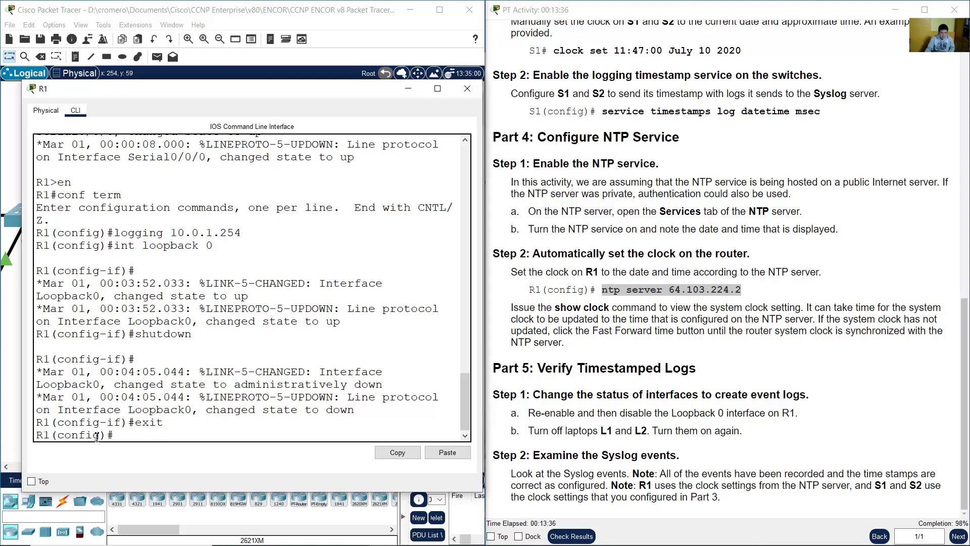
pyautogui.tripleClick(54, 436)
pyautogui.click(136, 436)
pyautogui.write('ntp server')
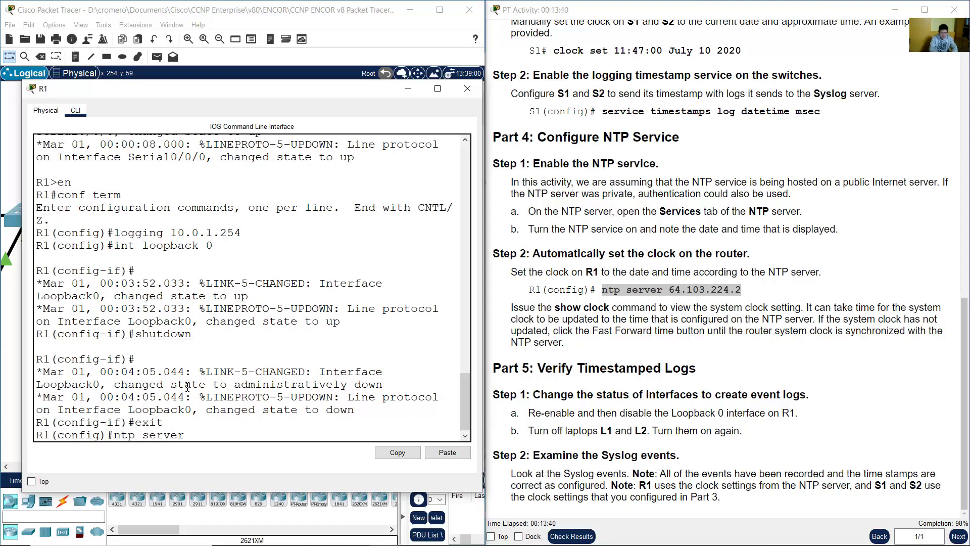
pyautogui.write(' 64.103.224.2')
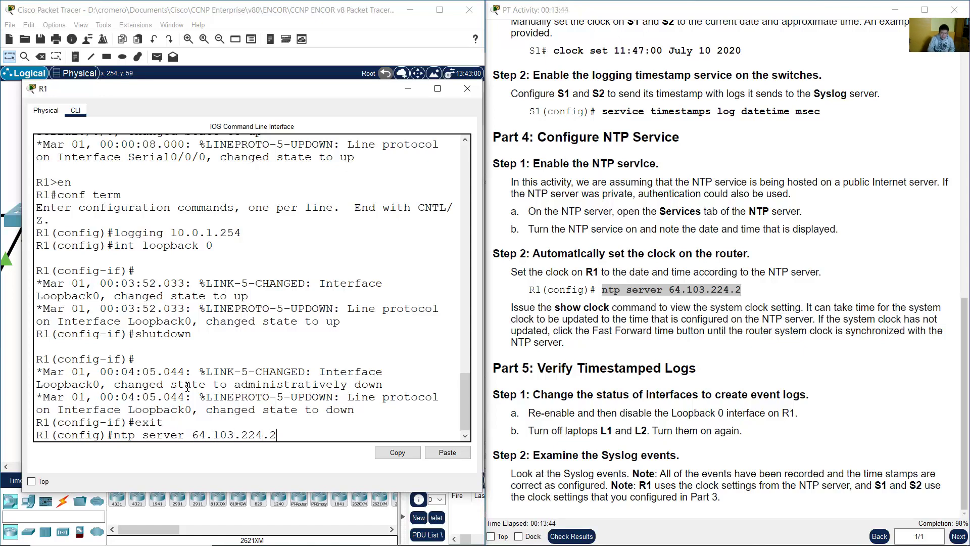
pyautogui.press('Return')
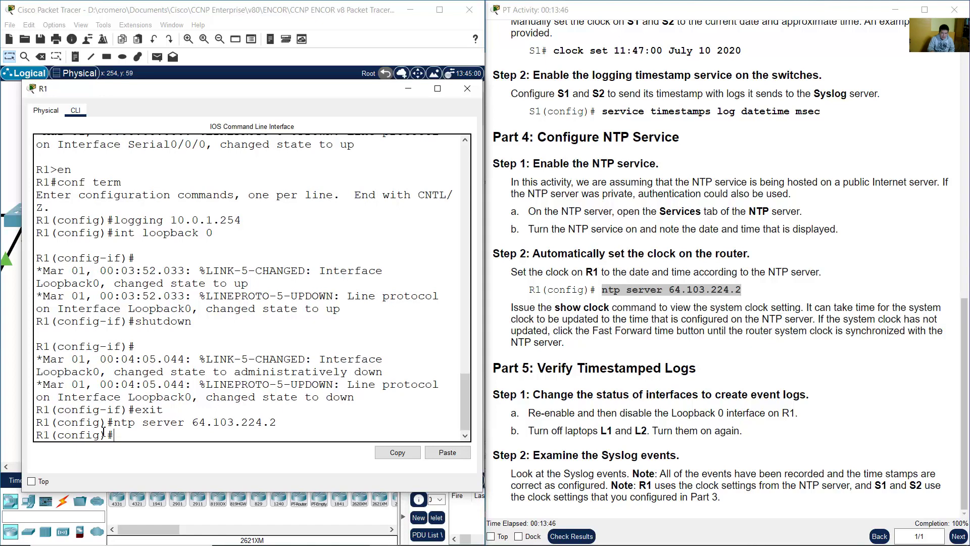
# Step: Read the activity's note on the show clock command and the delay before the router clock synchronizes
pyautogui.click(532, 307)
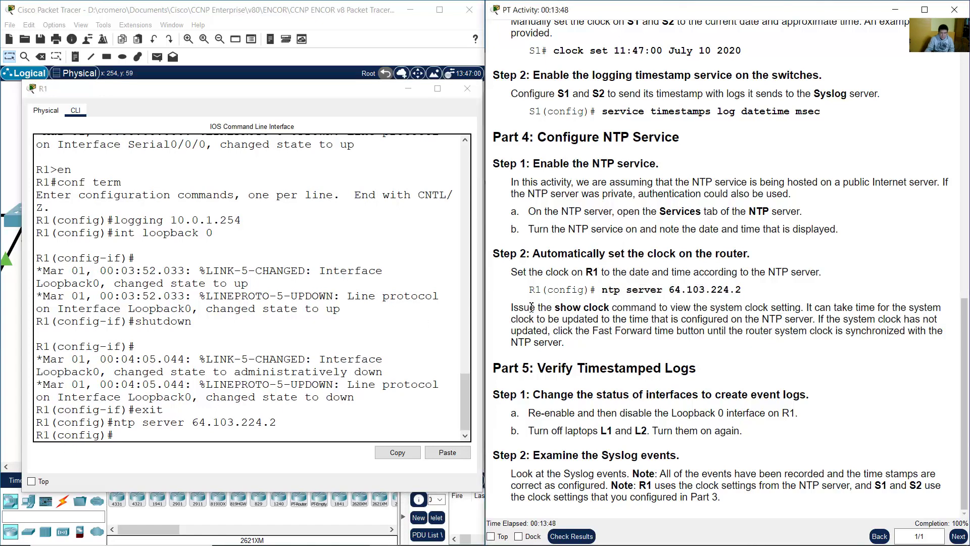
pyautogui.moveTo(531, 307); pyautogui.dragTo(823, 321)
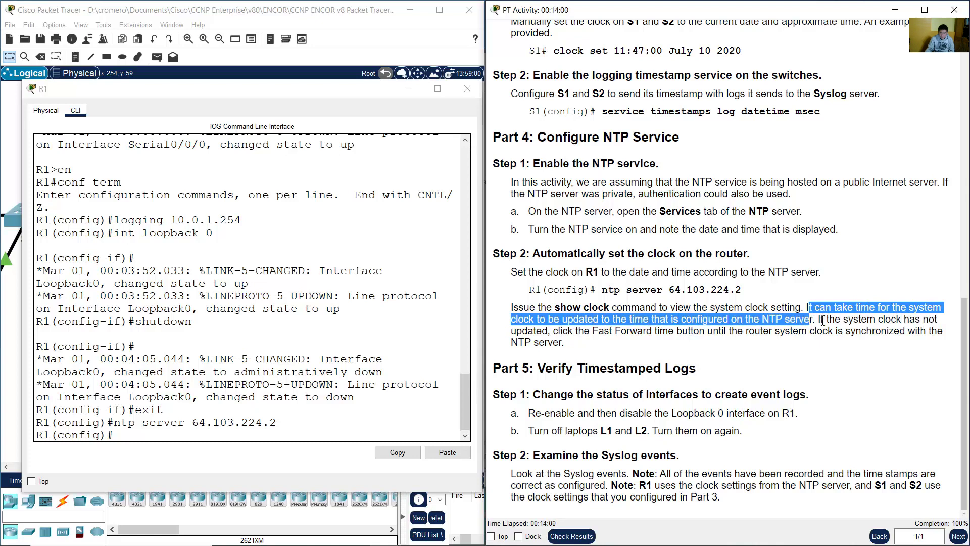
pyautogui.moveTo(819, 319); pyautogui.dragTo(555, 329)
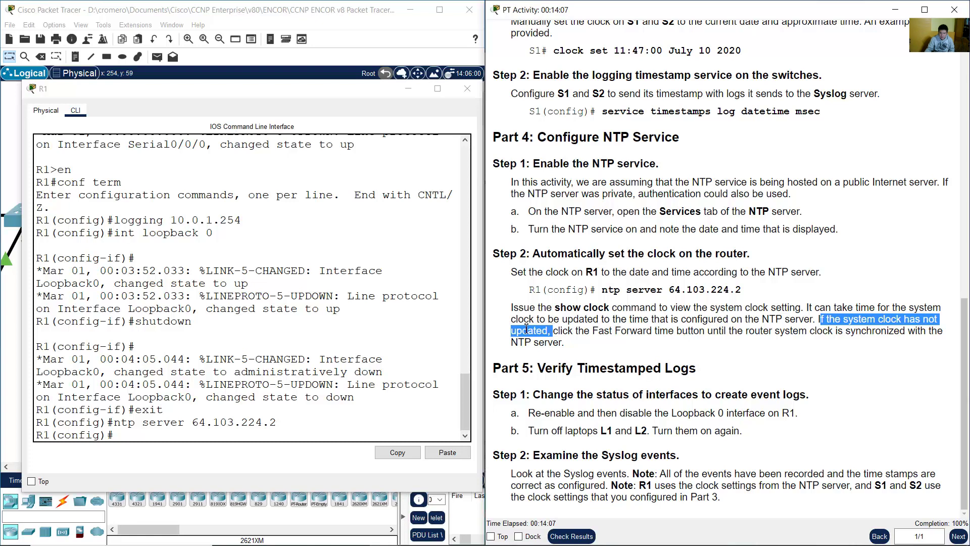
# Step: Exit global configuration mode on R1 and display the system clock with show clock
pyautogui.click(307, 361)
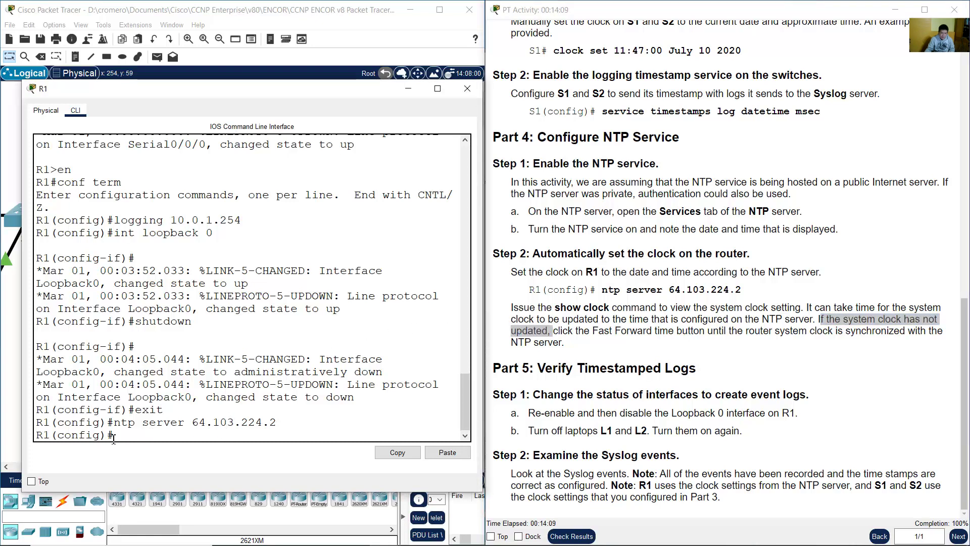
pyautogui.write('exit')
pyautogui.press('Return')
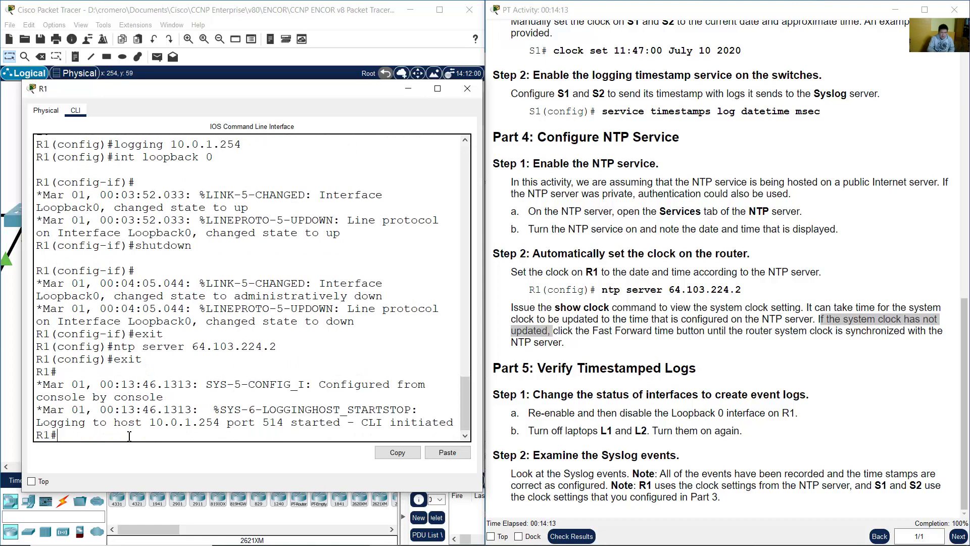
pyautogui.write('shoc')
pyautogui.write(' clocl')
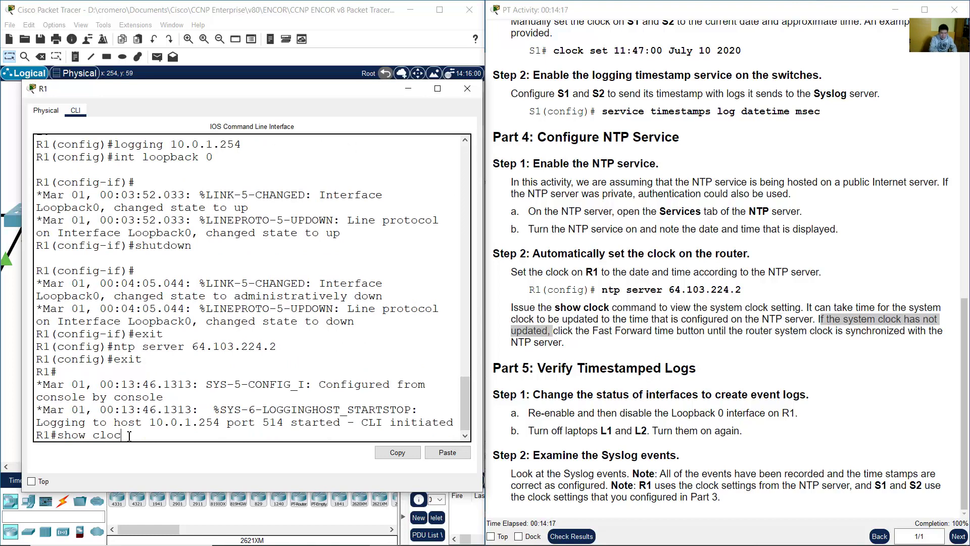
pyautogui.press('Return')
pyautogui.press('Up')
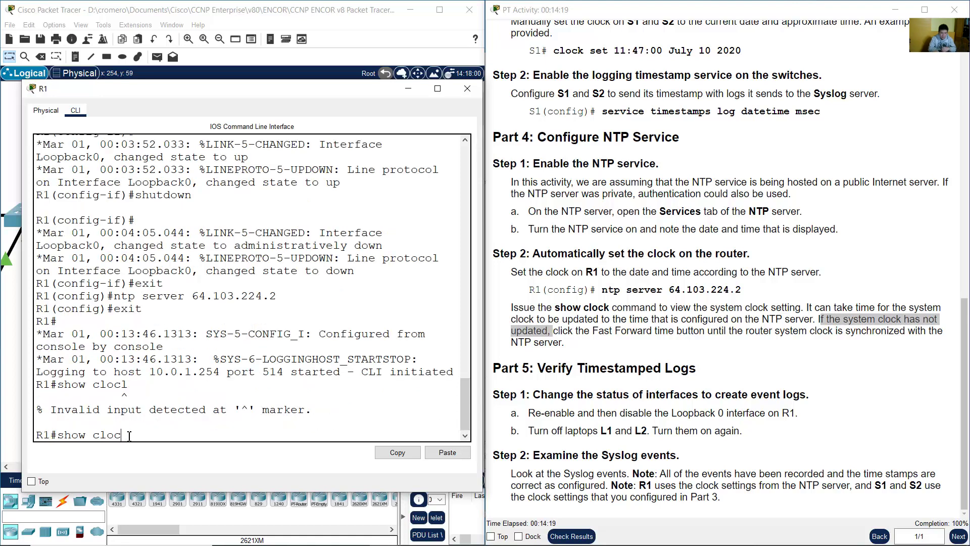
pyautogui.press('Return')
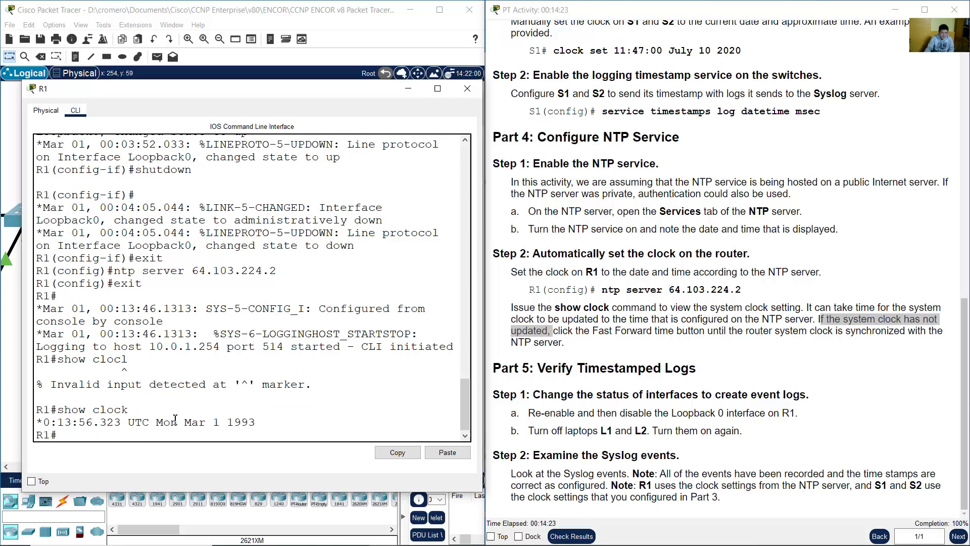
# Step: Examine the date and time reported by R1, and run show clock again to compare
pyautogui.moveTo(220, 421); pyautogui.dragTo(257, 422)
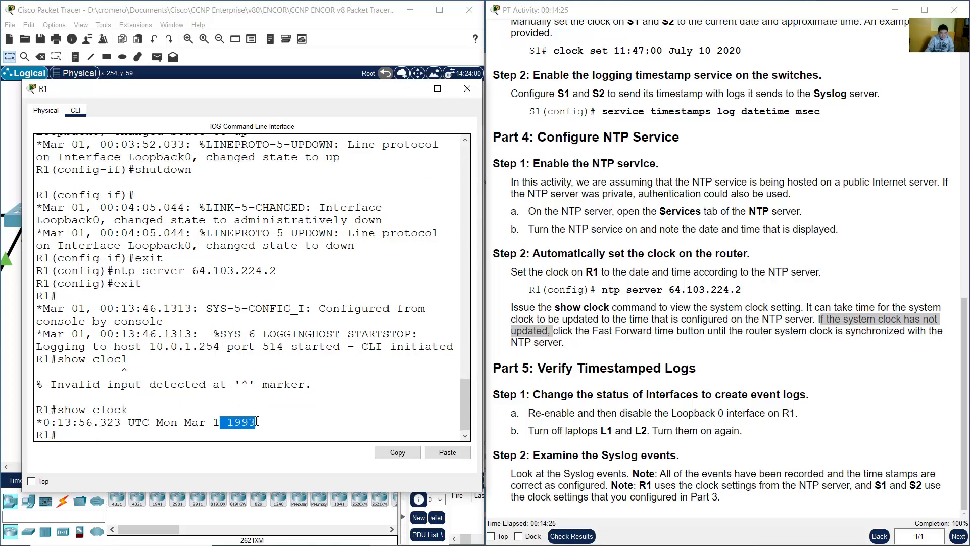
pyautogui.click(257, 421)
pyautogui.doubleClick(240, 422)
pyautogui.click(262, 423)
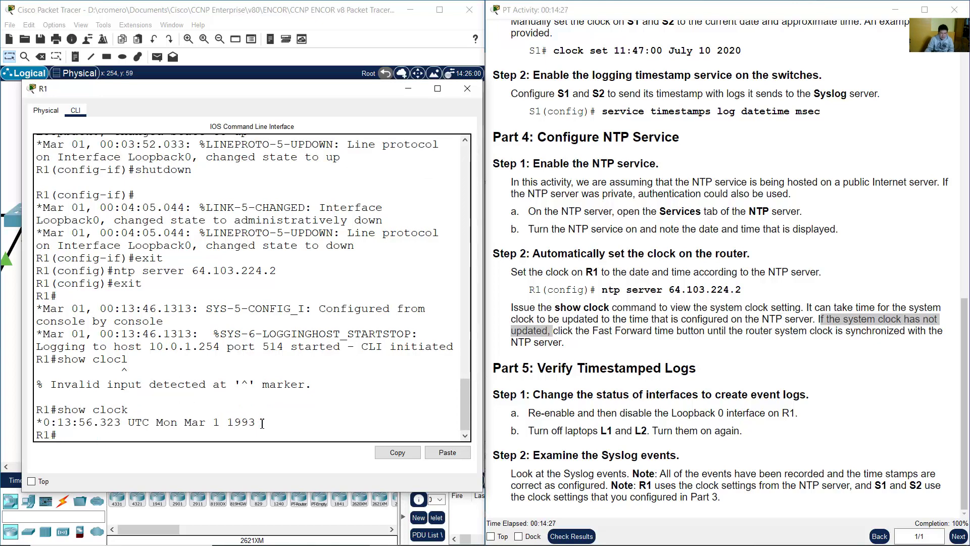
pyautogui.moveTo(59, 422); pyautogui.dragTo(255, 422)
pyautogui.click(273, 421)
pyautogui.click(822, 371)
pyautogui.click(284, 409)
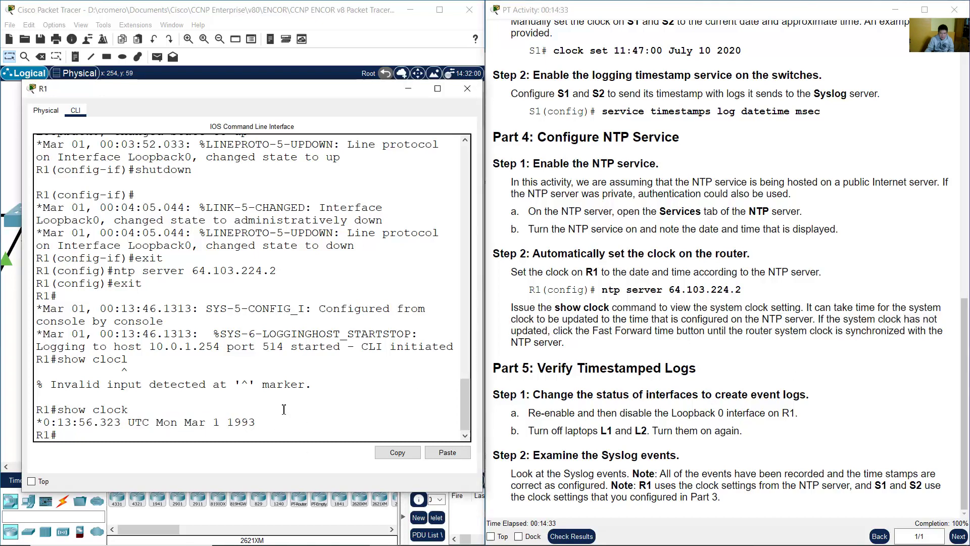
pyautogui.press('Up')
pyautogui.press('Return')
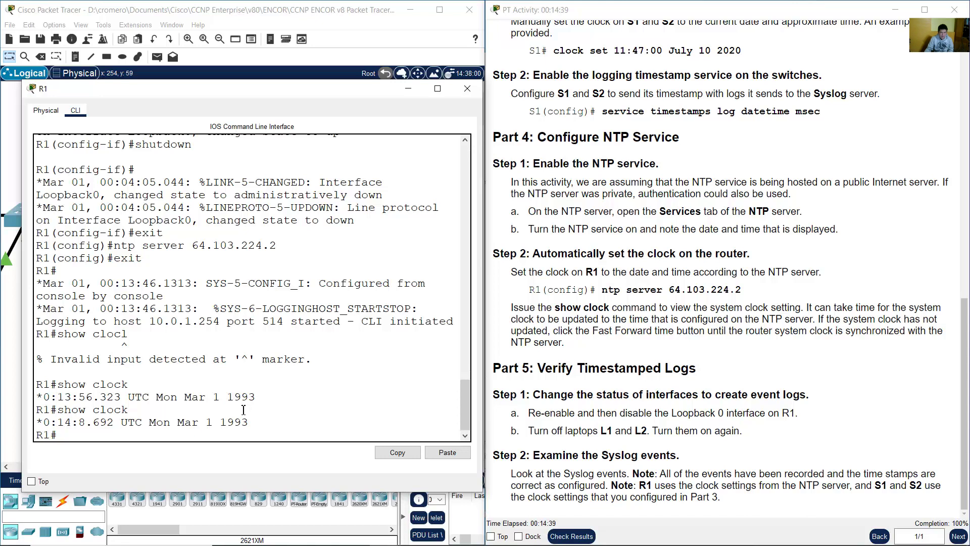
# Step: Move R1's window clear of the simulation time controls and repeat show clock twice to check for NTP synchronization
pyautogui.moveTo(287, 89); pyautogui.dragTo(278, 59)
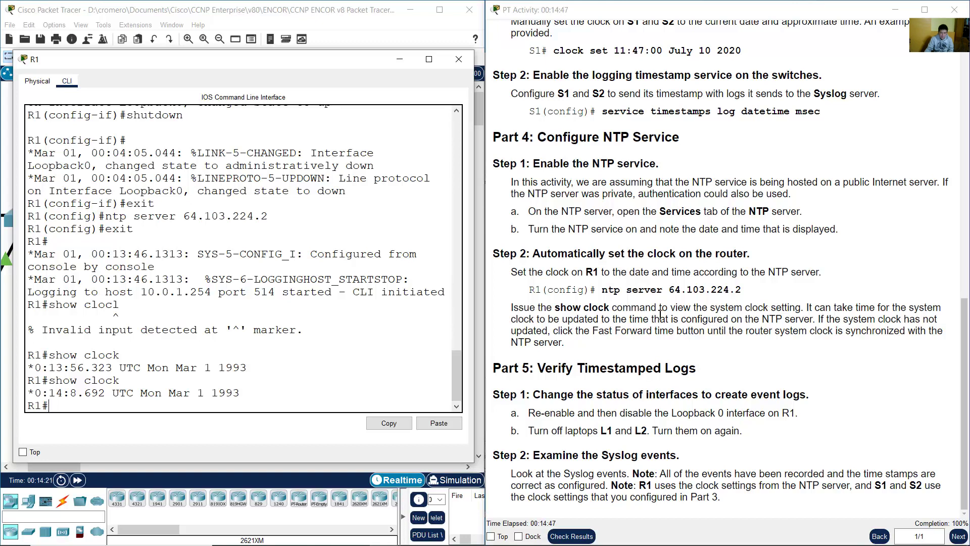
pyautogui.click(317, 367)
pyautogui.press('Up')
pyautogui.press('Return')
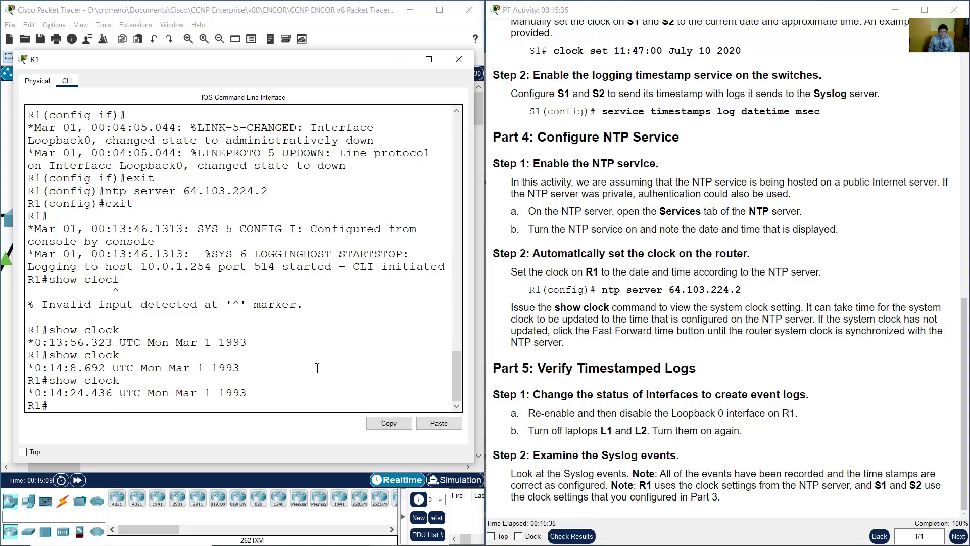
pyautogui.press('Up')
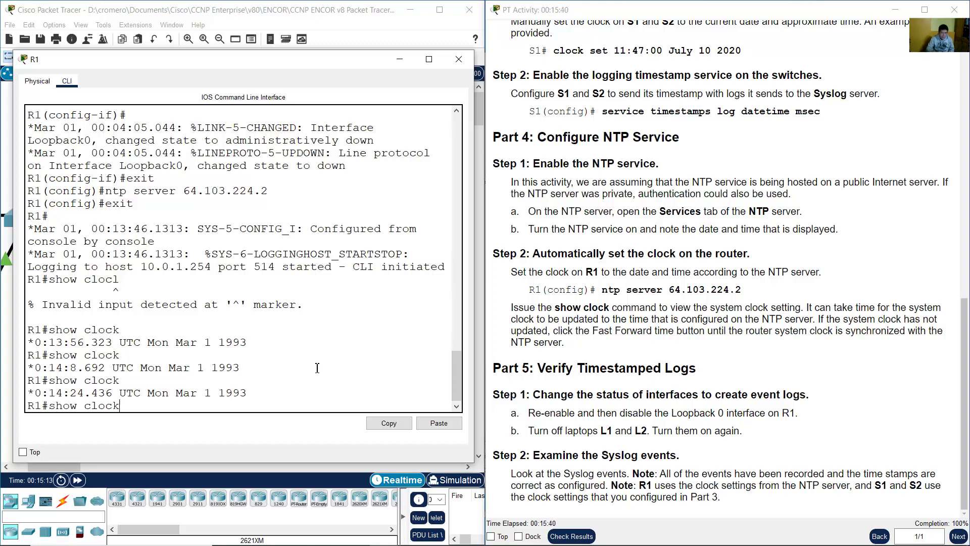
pyautogui.press('Return')
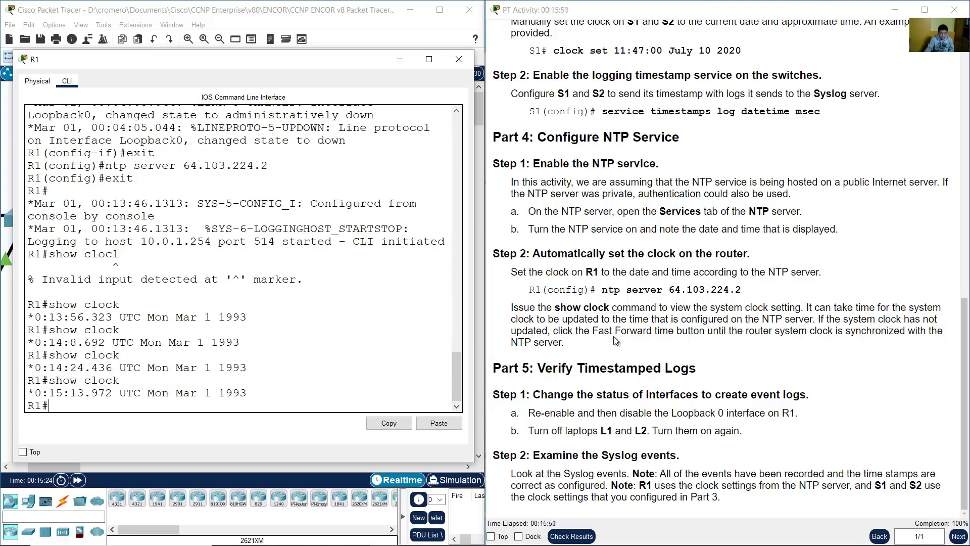
# Step: Move R1's window off the topology, run show clock once more, and check its date and time against the NTP server
pyautogui.moveTo(306, 62); pyautogui.dragTo(757, 77)
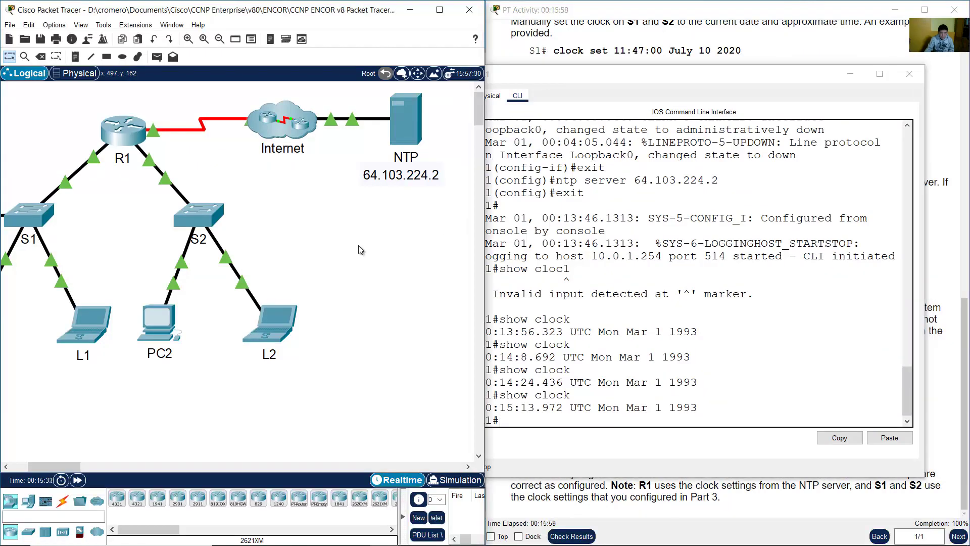
pyautogui.click(575, 242)
pyautogui.press('Up')
pyautogui.press('Return')
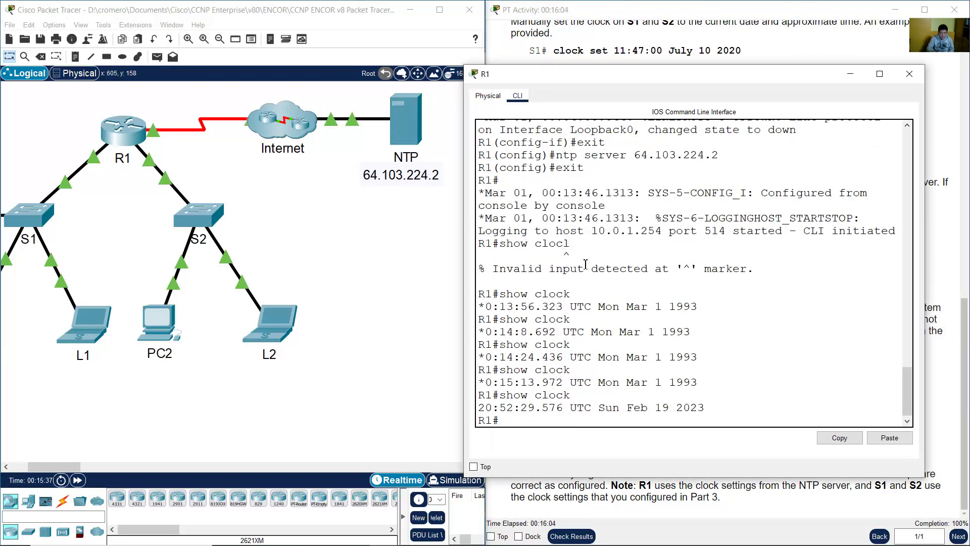
pyautogui.moveTo(485, 407); pyautogui.dragTo(728, 405)
pyautogui.click(599, 407)
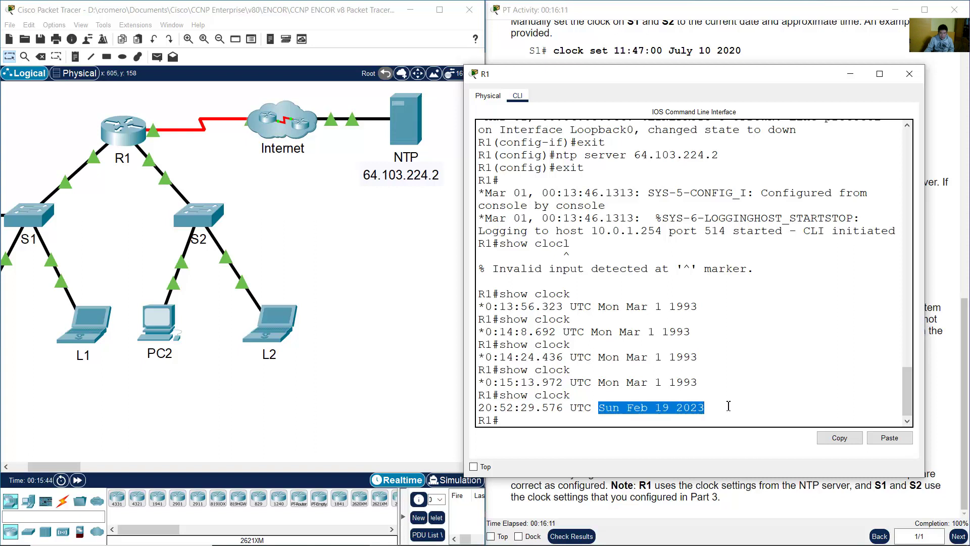
pyautogui.click(723, 406)
pyautogui.moveTo(567, 408); pyautogui.dragTo(768, 409)
pyautogui.click(656, 427)
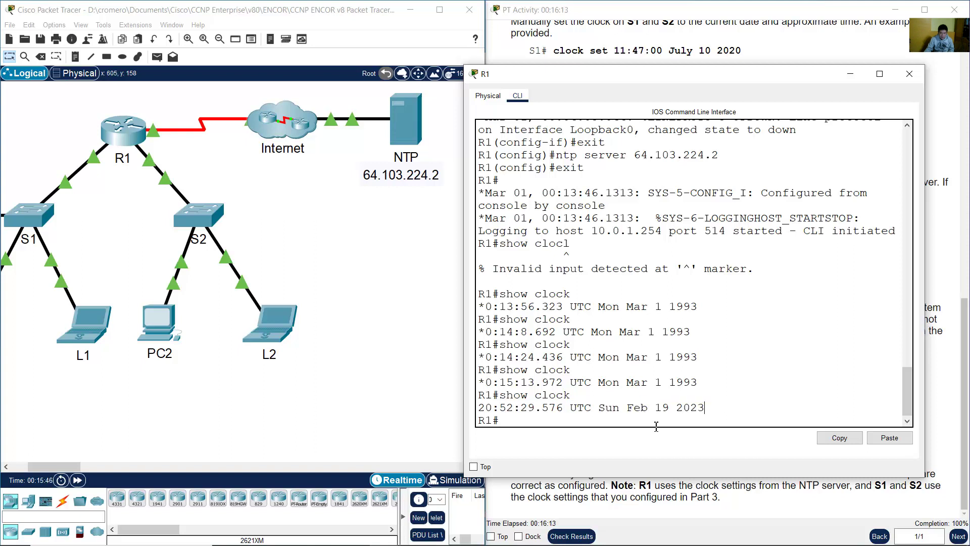
# Step: Examine R1's clock output, minimize its window, and read the Part 5 instructions for changing interface and laptop status
pyautogui.moveTo(572, 412); pyautogui.dragTo(591, 410)
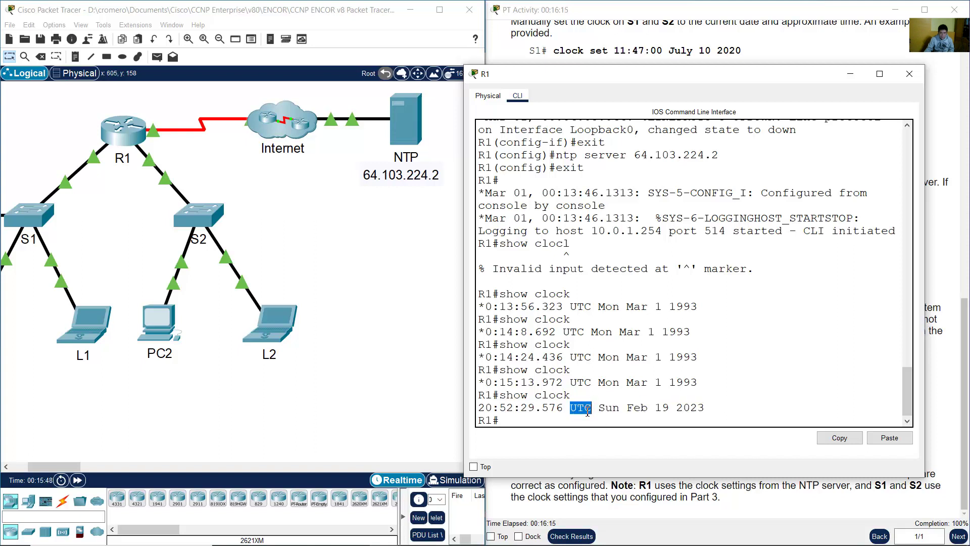
pyautogui.click(841, 76)
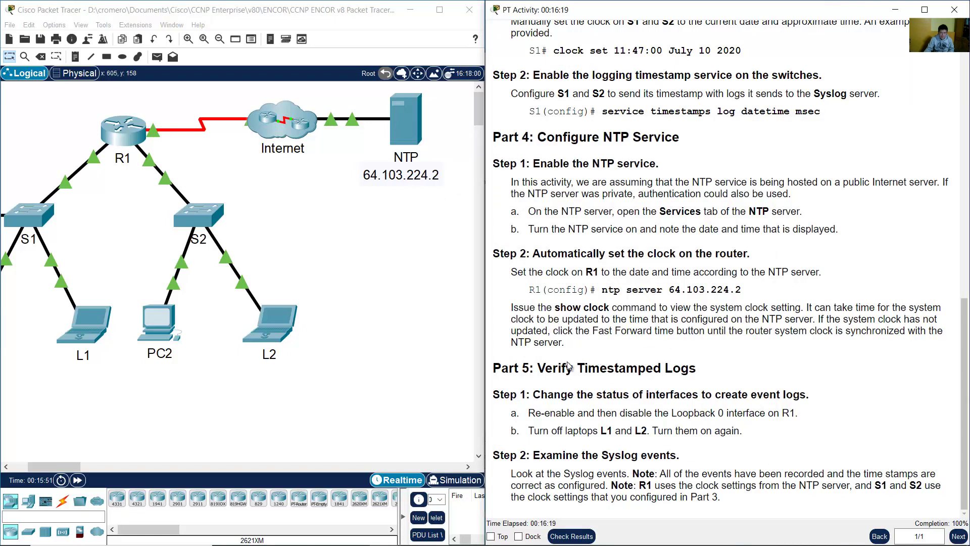
pyautogui.moveTo(537, 367); pyautogui.dragTo(695, 369)
pyautogui.moveTo(541, 394); pyautogui.dragTo(801, 397)
pyautogui.moveTo(538, 413); pyautogui.dragTo(706, 415)
pyautogui.moveTo(761, 414); pyautogui.dragTo(797, 414)
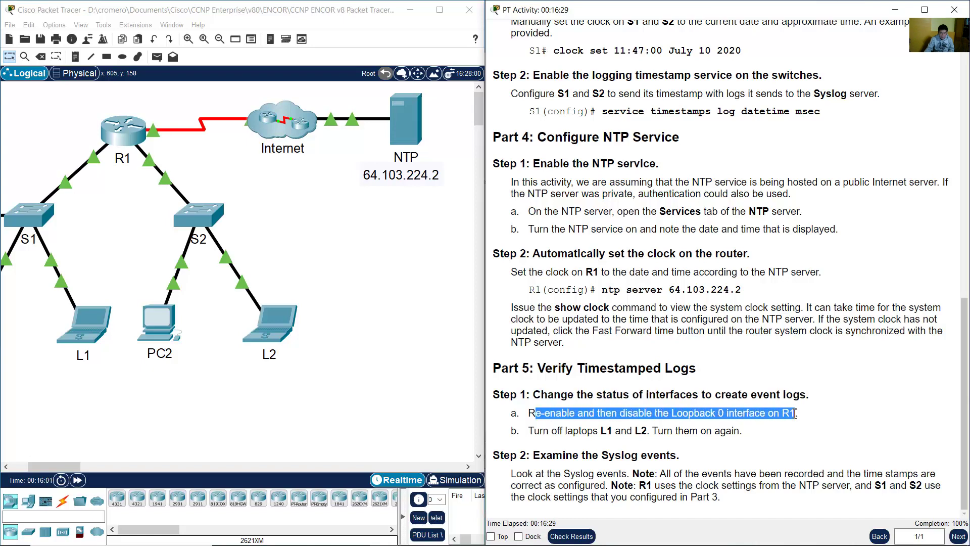
pyautogui.click(601, 443)
pyautogui.moveTo(529, 432); pyautogui.dragTo(740, 432)
# Step: Reopen R1's command line, enter global configuration mode with conf term, and select the interface with int loopback 0
pyautogui.moveTo(68, 462); pyautogui.dragTo(51, 462)
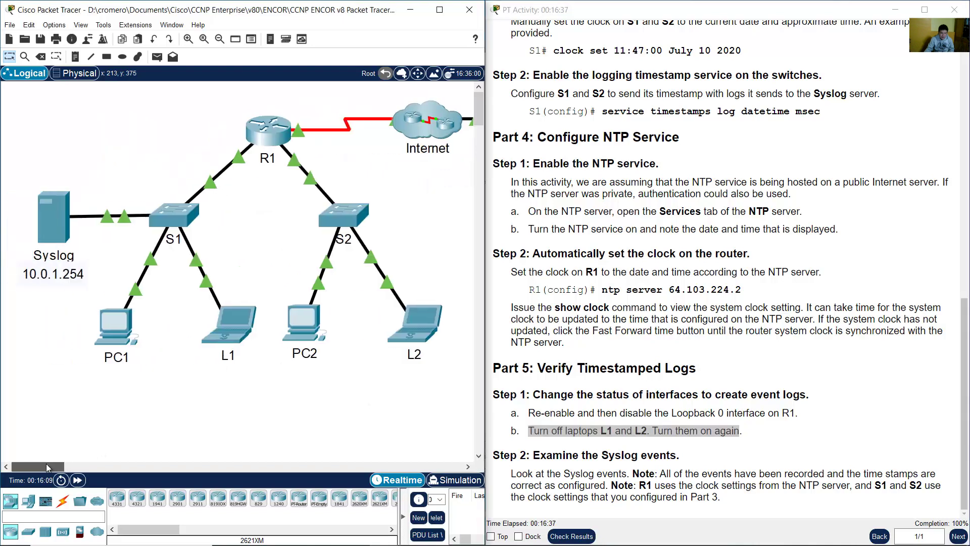
pyautogui.click(268, 130)
pyautogui.click(613, 255)
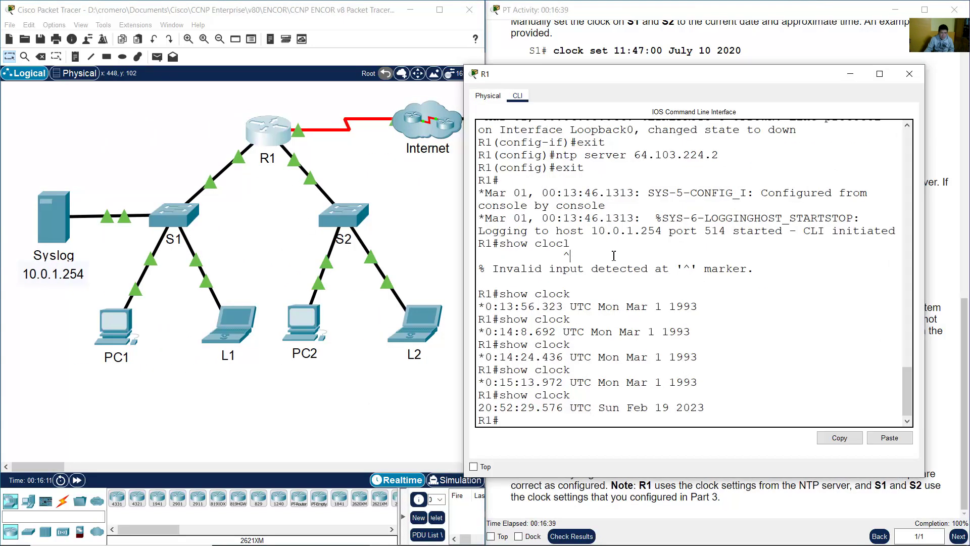
pyautogui.write('conf term')
pyautogui.press('Return')
pyautogui.write('exit')
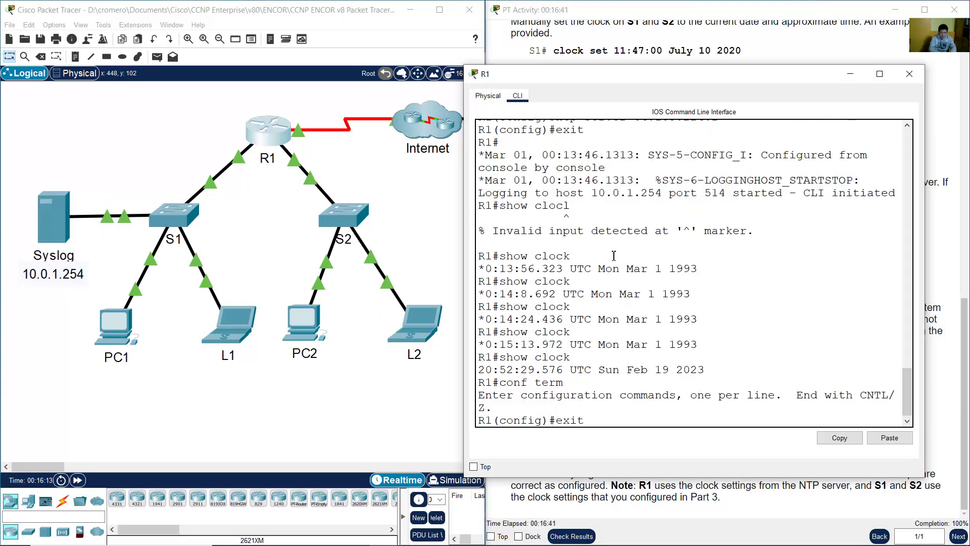
pyautogui.press('Up')
pyautogui.press('Up')
pyautogui.press('Up')
pyautogui.press('Down')
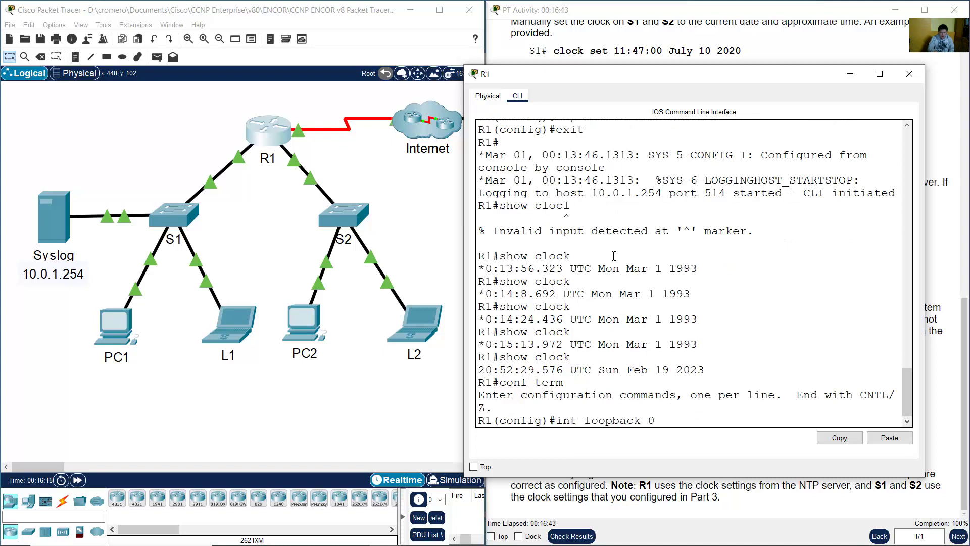
pyautogui.press('Return')
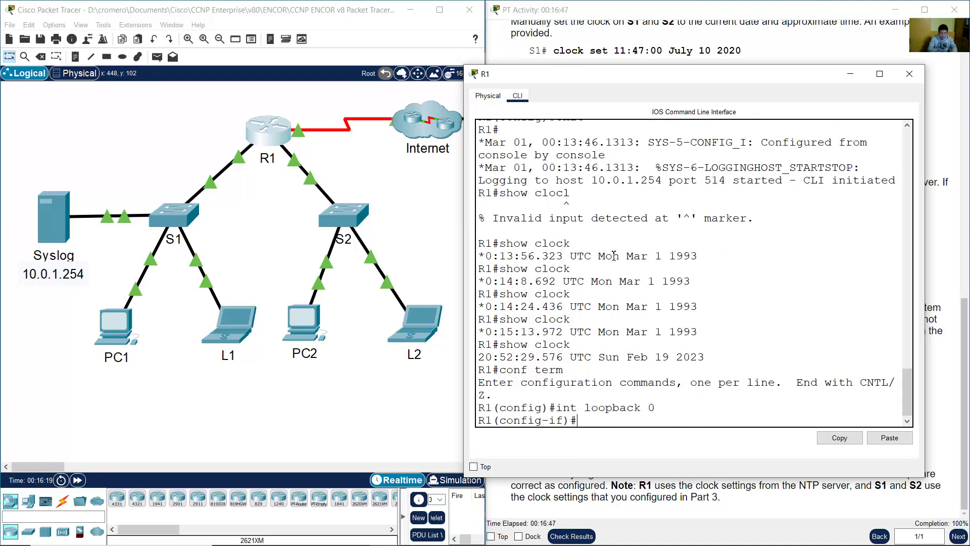
# Step: Issue shutdown on R1's Loopback 0 interface and re-enable it with no shutdown
pyautogui.write('shutdown')
pyautogui.press('Return')
pyautogui.press('Return')
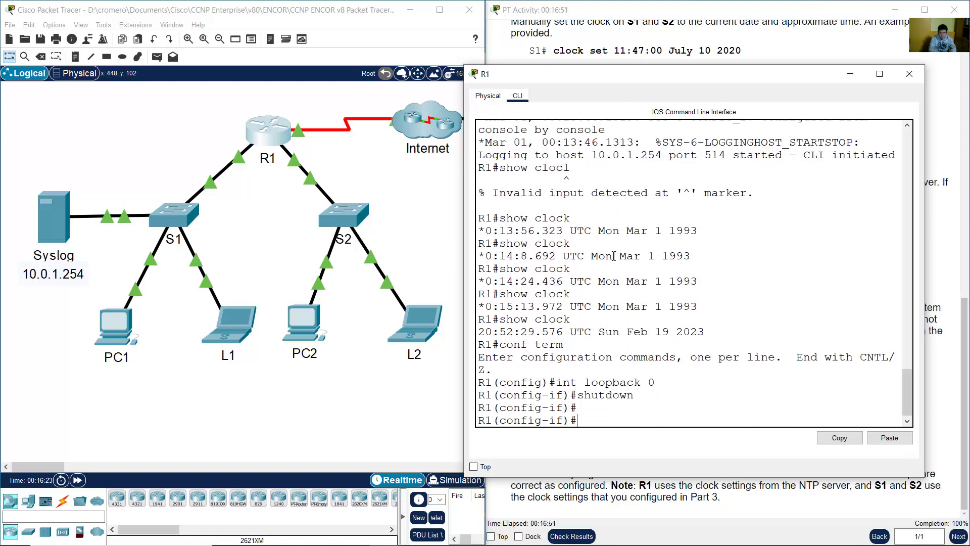
pyautogui.write('no shutdown')
pyautogui.press('Return')
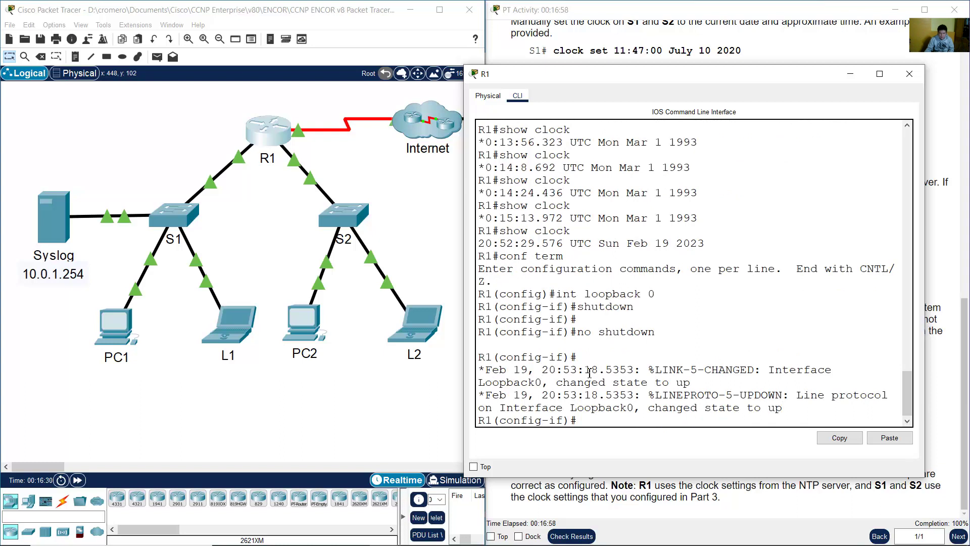
# Step: Examine the timestamps and Loopback0 state changes in R1's console log messages
pyautogui.moveTo(492, 369); pyautogui.dragTo(691, 383)
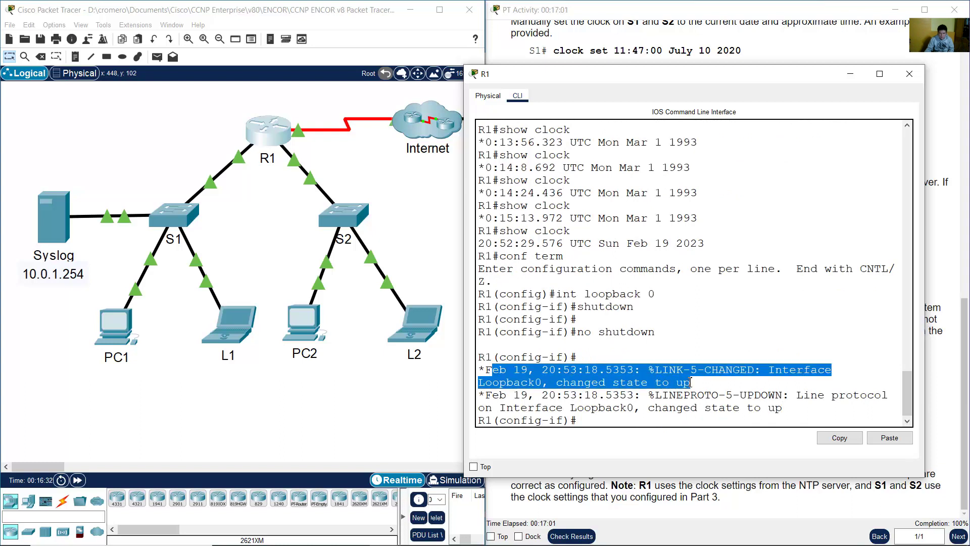
pyautogui.click(821, 401)
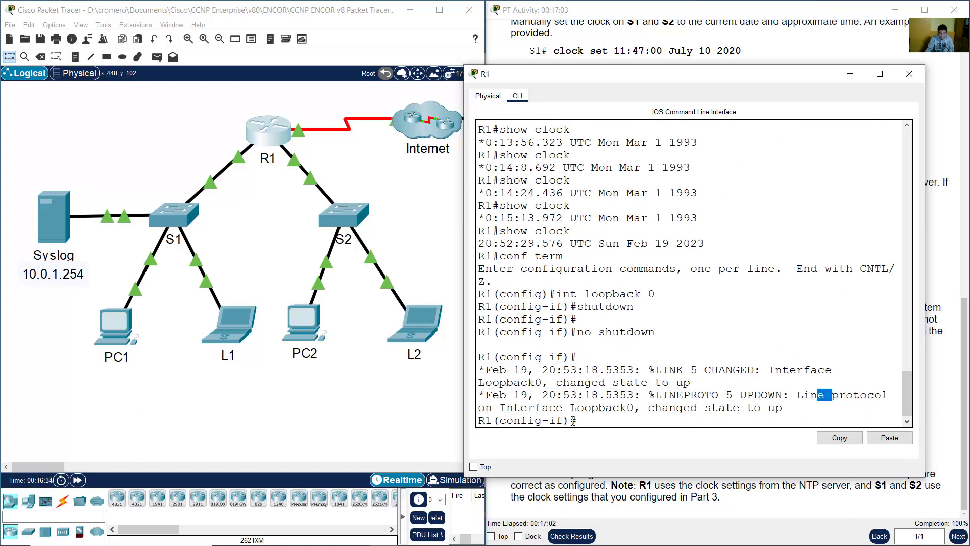
pyautogui.moveTo(549, 407); pyautogui.dragTo(787, 412)
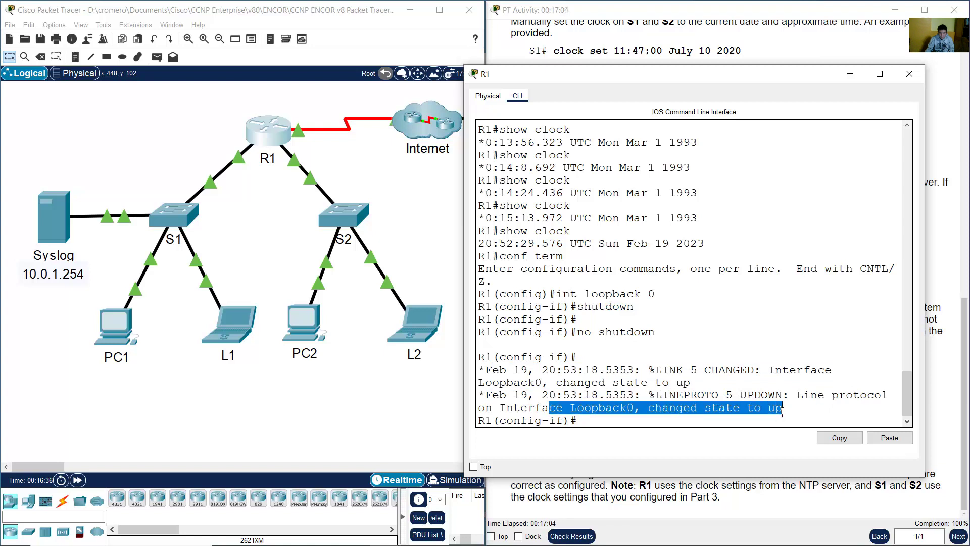
pyautogui.click(762, 411)
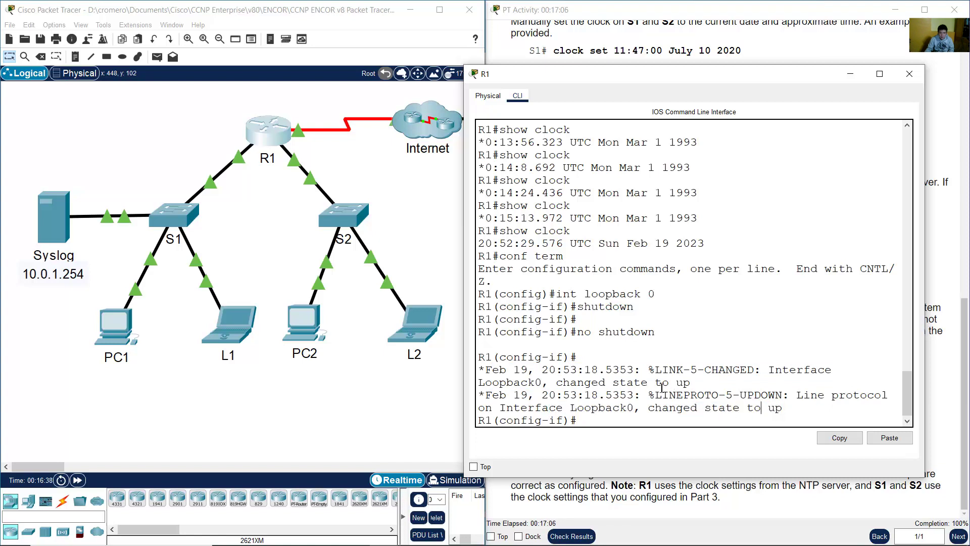
# Step: Open the Syslog server's event log and widen its window for reading the entries
pyautogui.click(231, 388)
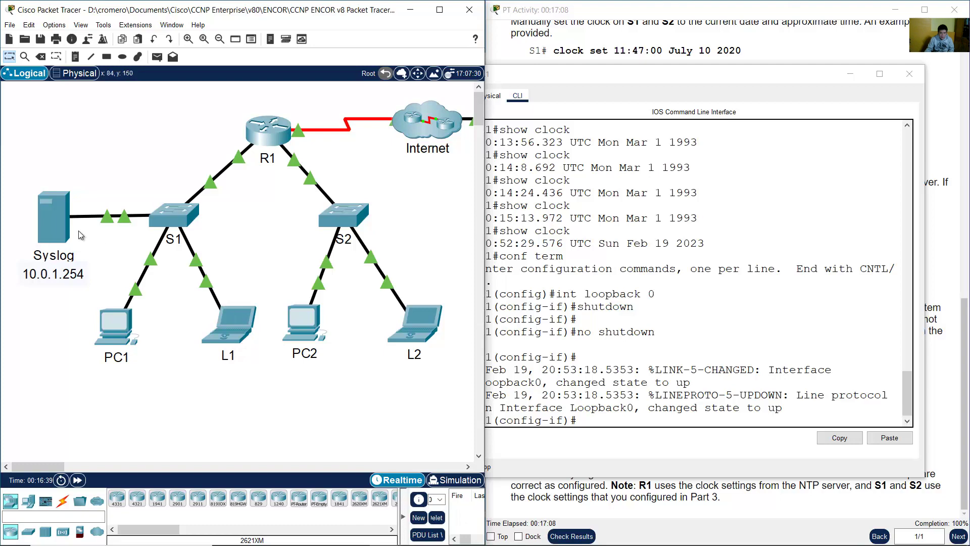
pyautogui.click(56, 222)
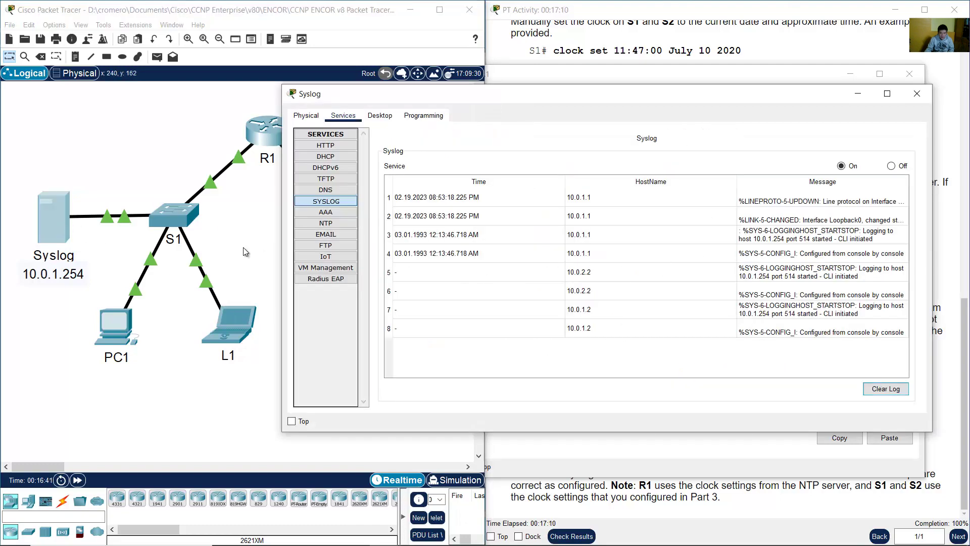
pyautogui.moveTo(282, 270); pyautogui.dragTo(200, 270)
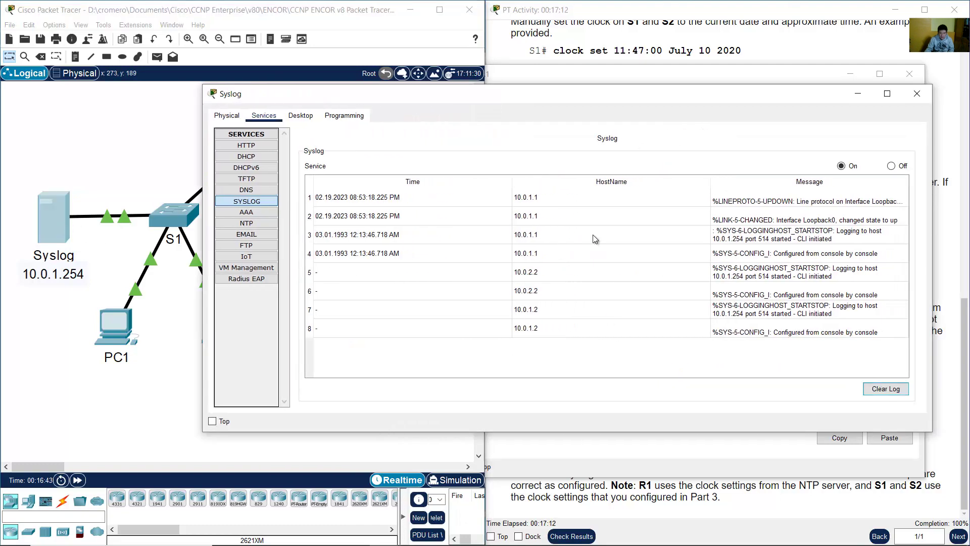
# Step: Examine the full text of the LINEPROTO-5-UPDOWN and LINK-5-CHANGED entries for Loopback0 in the Syslog log
pyautogui.doubleClick(818, 205)
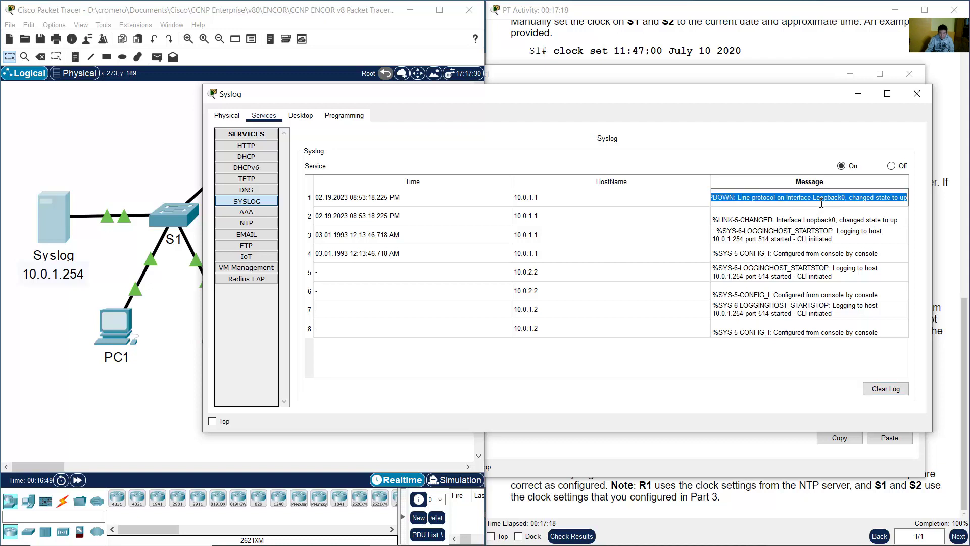
pyautogui.moveTo(813, 199); pyautogui.dragTo(927, 199)
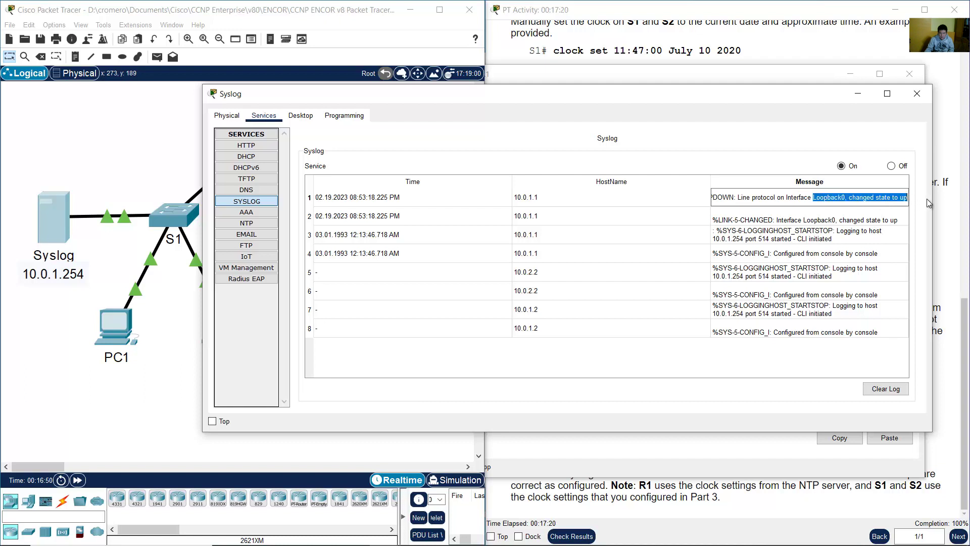
pyautogui.doubleClick(855, 222)
pyautogui.click(794, 219)
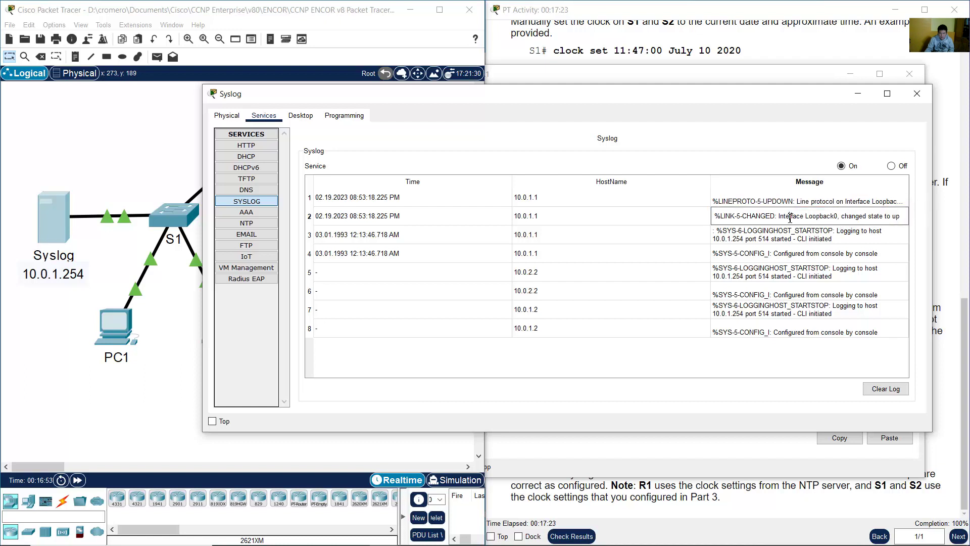
pyautogui.moveTo(791, 218); pyautogui.dragTo(889, 217)
pyautogui.doubleClick(817, 201)
pyautogui.click(821, 200)
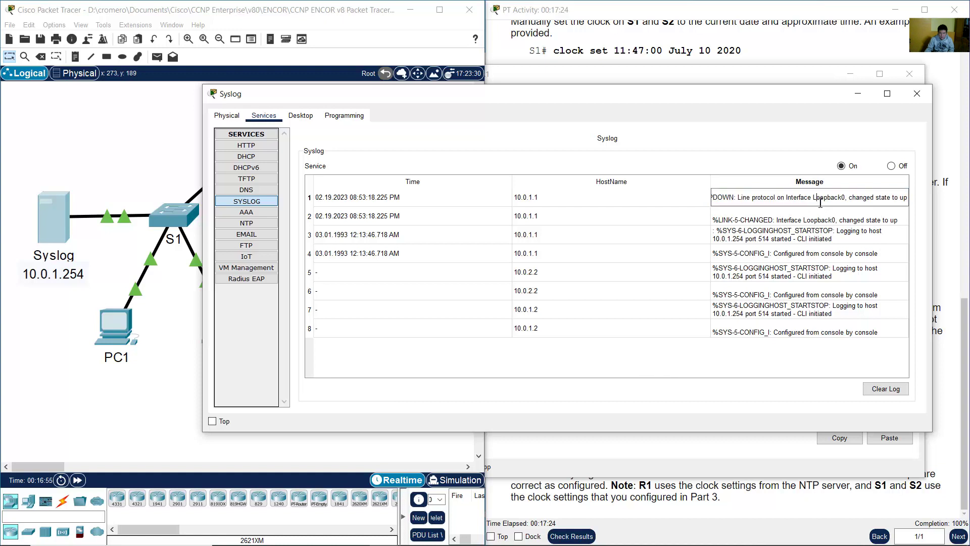
pyautogui.moveTo(827, 198); pyautogui.dragTo(921, 197)
pyautogui.moveTo(802, 198); pyautogui.dragTo(949, 200)
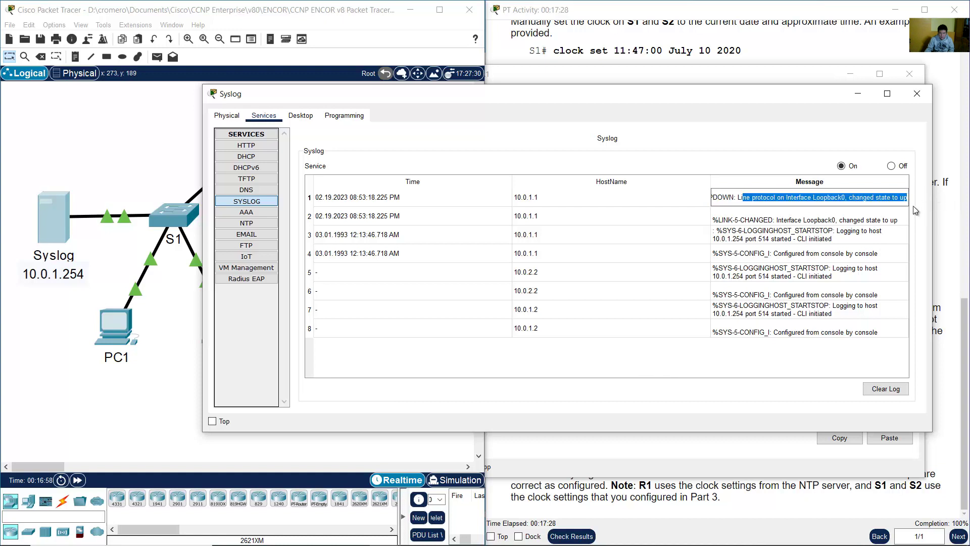
# Step: Examine the logging-host and console-configuration messages from R1 in the Syslog log, along with the host addresses
pyautogui.click(817, 240)
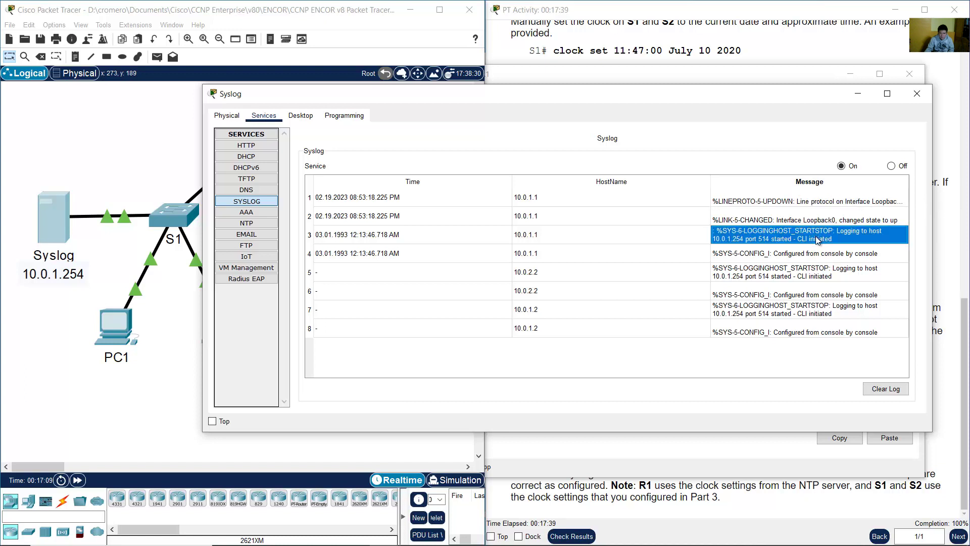
pyautogui.doubleClick(818, 237)
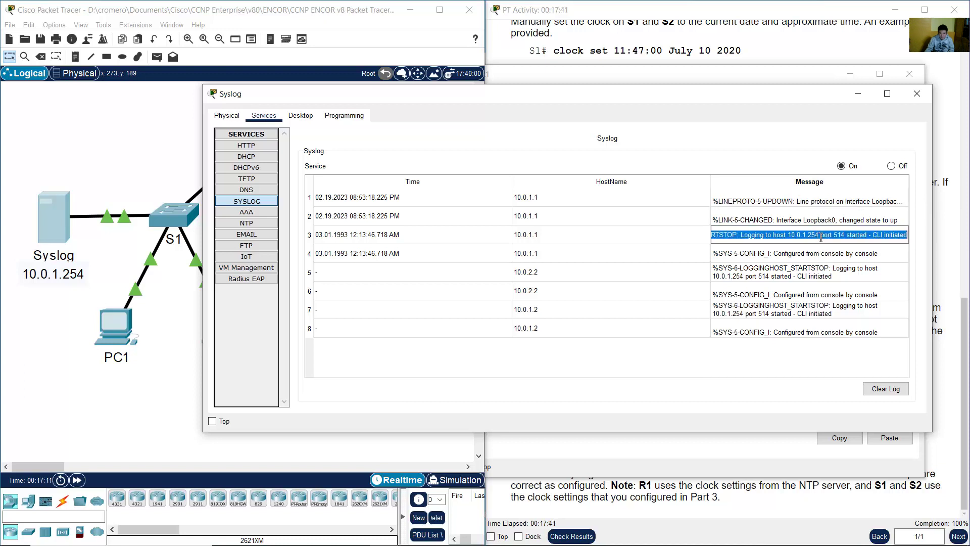
pyautogui.click(782, 233)
pyautogui.moveTo(747, 238); pyautogui.dragTo(921, 239)
pyautogui.click(817, 236)
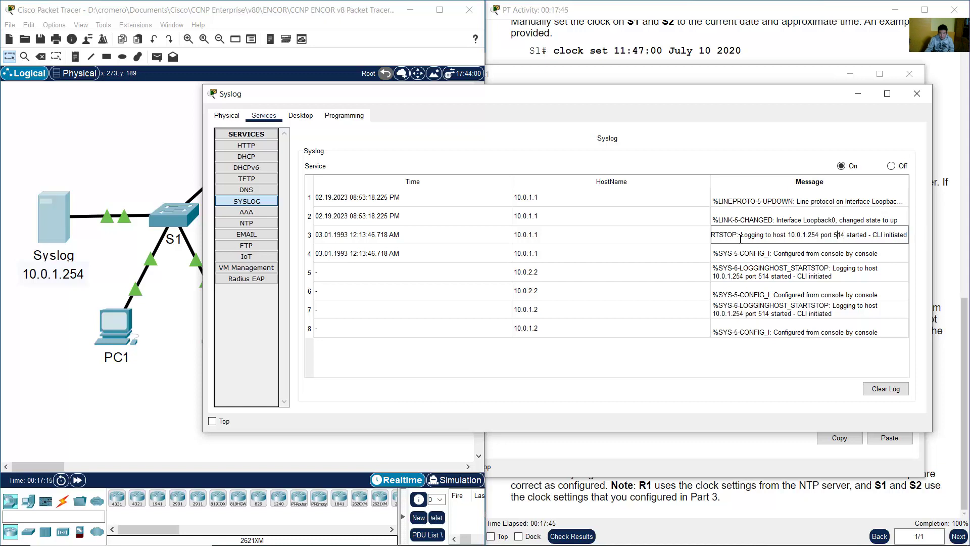
pyautogui.moveTo(740, 238); pyautogui.dragTo(904, 237)
pyautogui.doubleClick(839, 256)
pyautogui.moveTo(844, 253); pyautogui.dragTo(785, 253)
pyautogui.moveTo(562, 248); pyautogui.dragTo(566, 199)
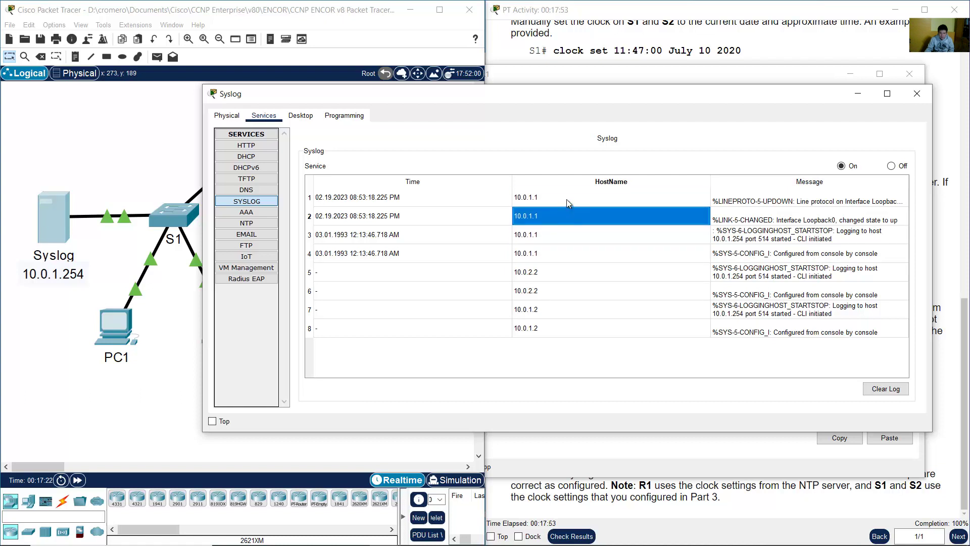
pyautogui.click(876, 243)
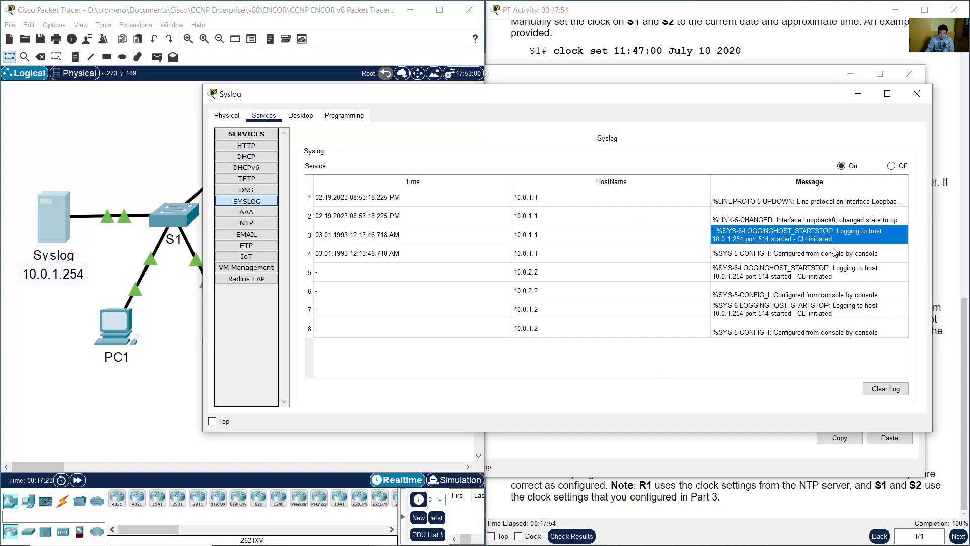
# Step: Open laptop L1's physical view, enlarge it around the power button, and turn the laptop off
pyautogui.click(351, 23)
pyautogui.doubleClick(237, 331)
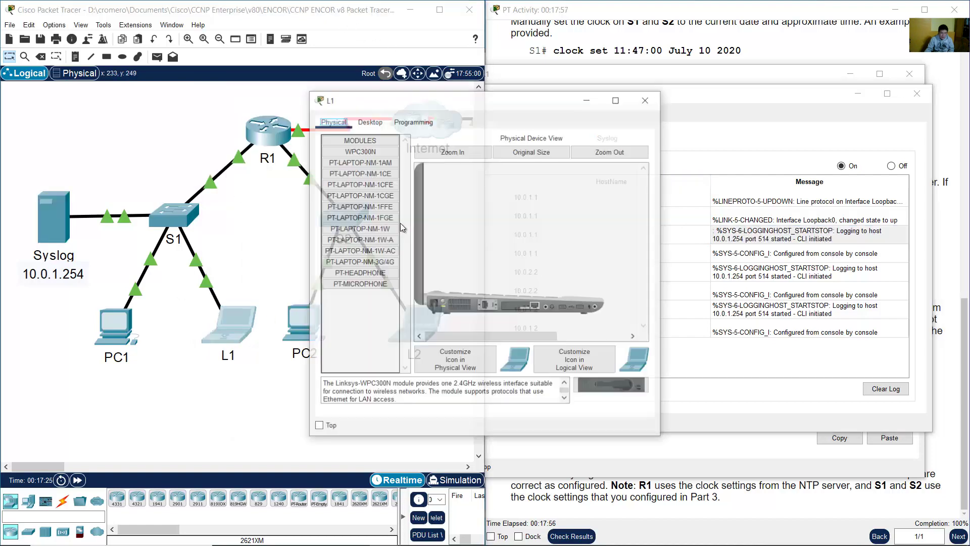
pyautogui.click(643, 164)
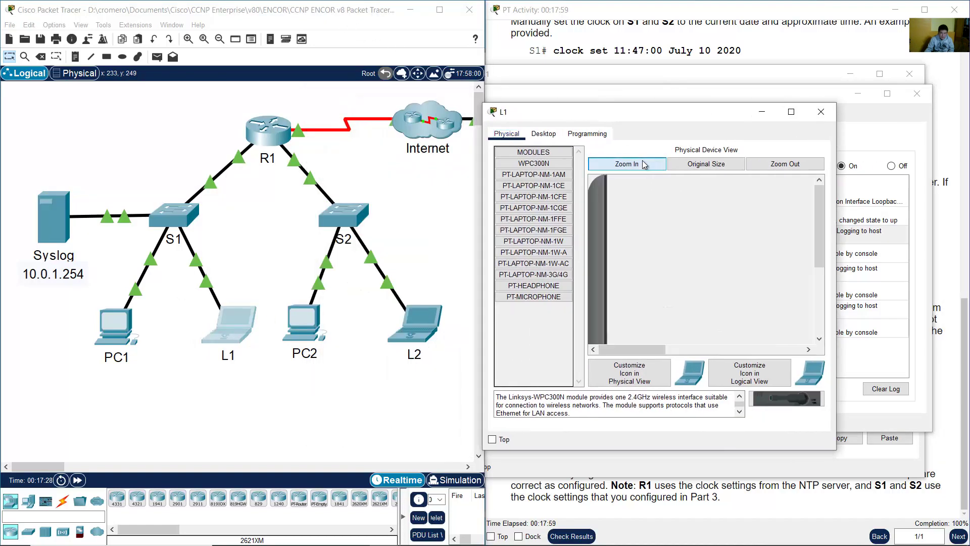
pyautogui.moveTo(819, 219); pyautogui.dragTo(819, 293)
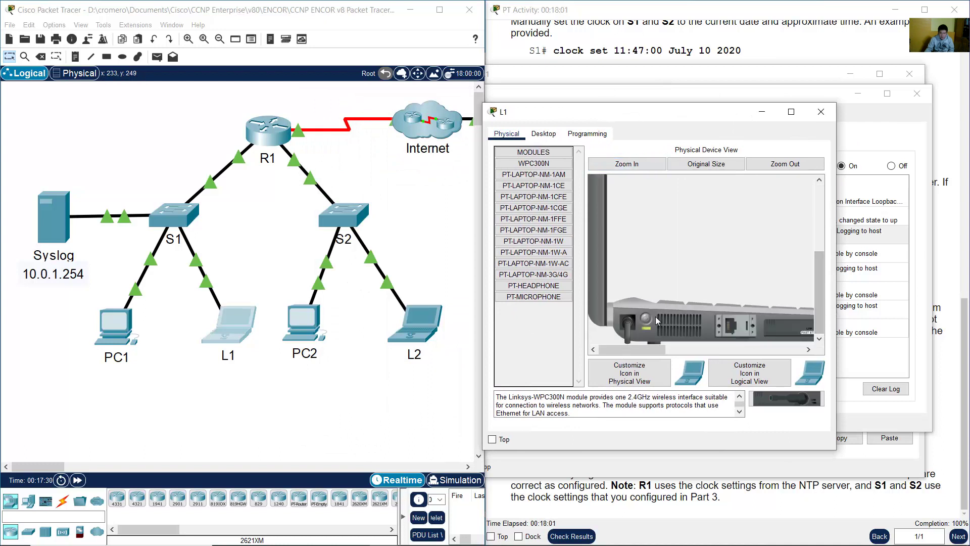
pyautogui.click(646, 319)
# Step: Check the link between S1 and L1 in the topology, and turn laptop L1 on again
pyautogui.click(239, 253)
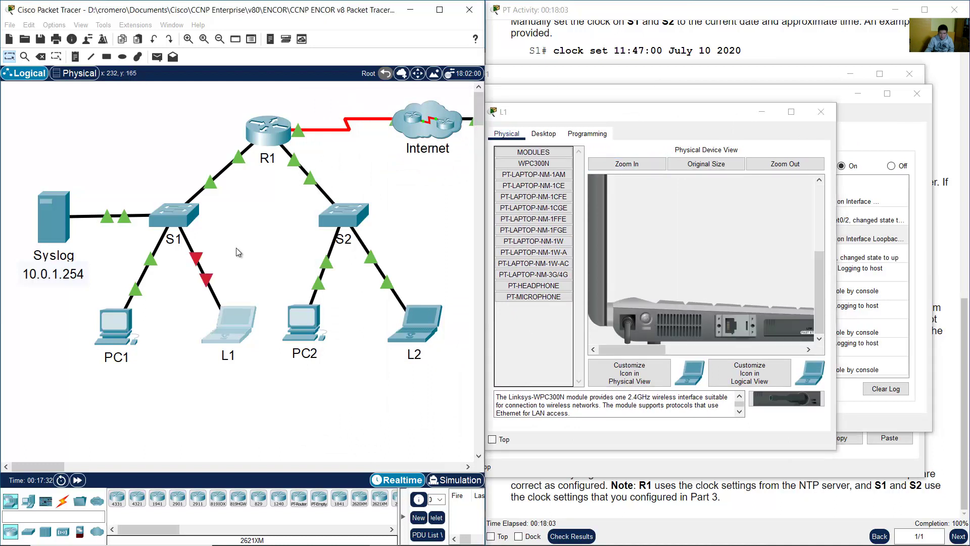
pyautogui.moveTo(252, 241); pyautogui.dragTo(188, 290)
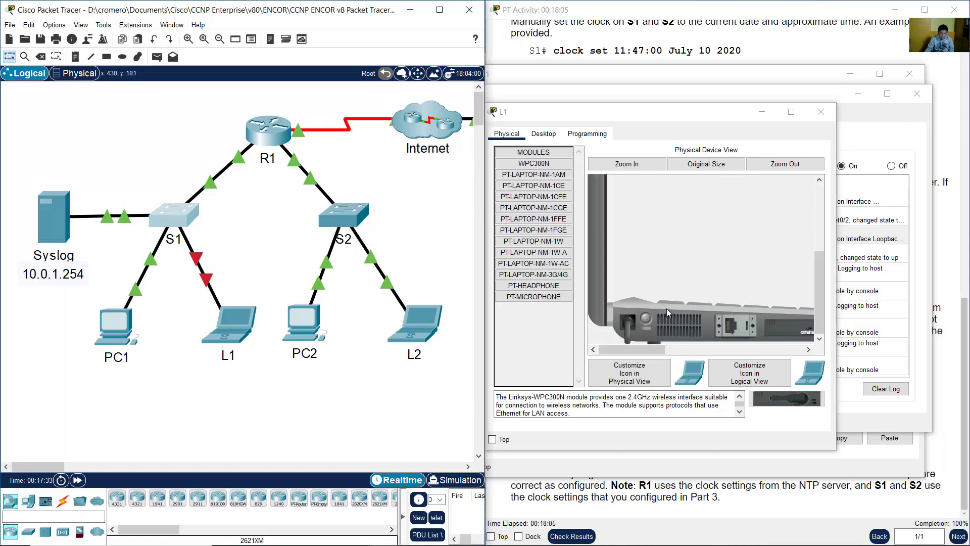
pyautogui.click(649, 316)
pyautogui.click(648, 318)
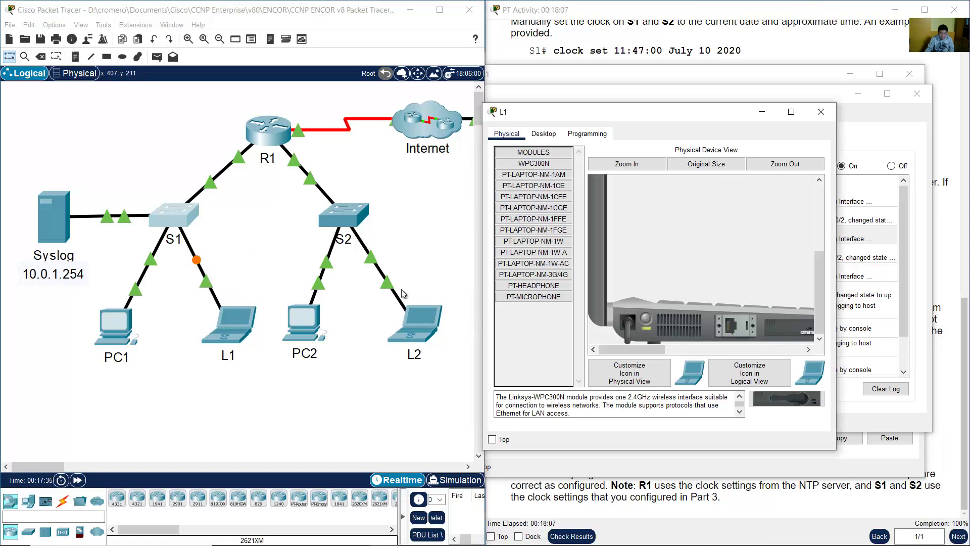
# Step: Open laptop L2's physical view, enlarge it around the power button, and turn the laptop off
pyautogui.click(356, 292)
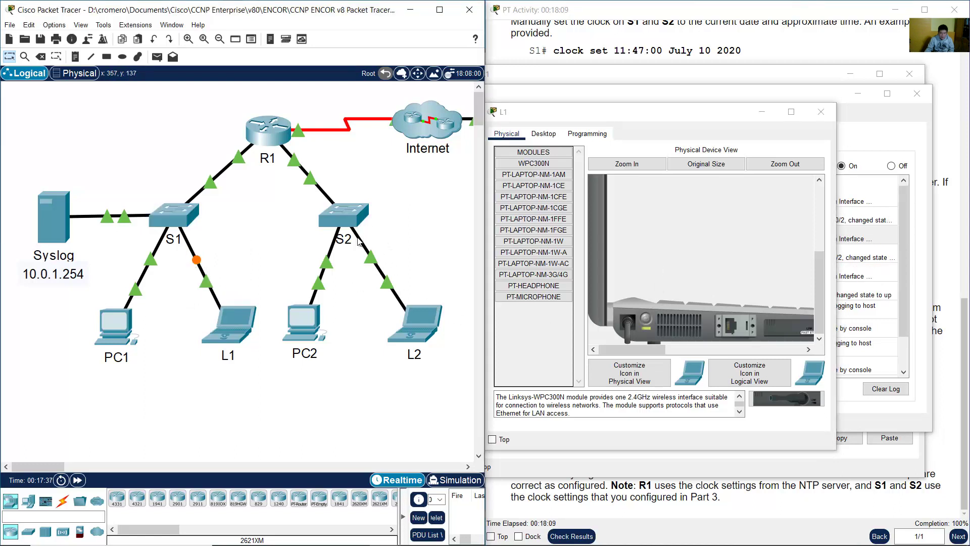
pyautogui.click(415, 323)
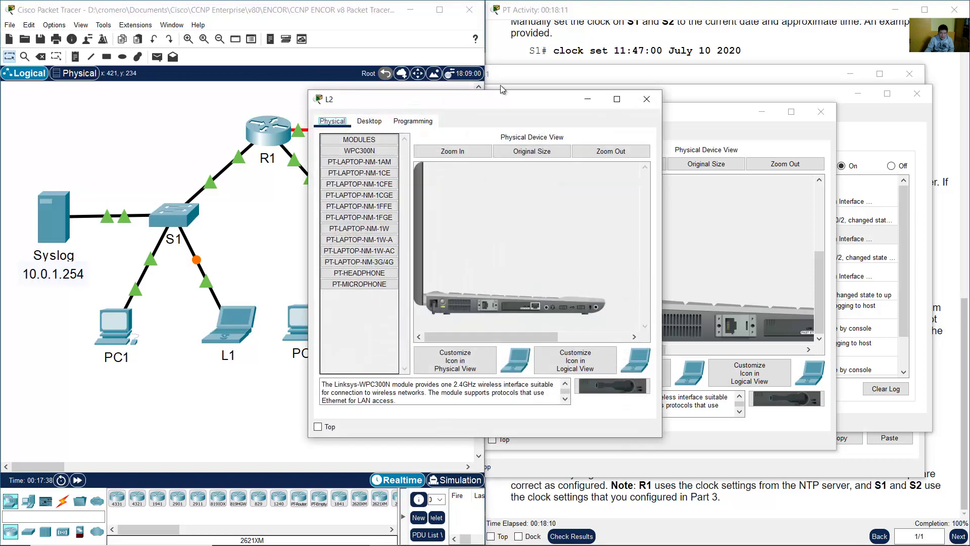
pyautogui.moveTo(475, 94); pyautogui.dragTo(659, 113)
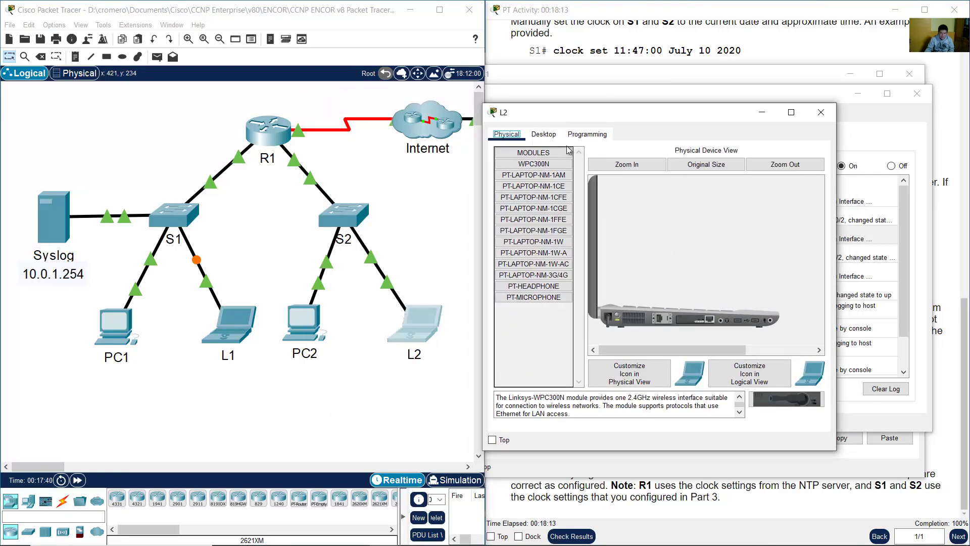
pyautogui.click(634, 166)
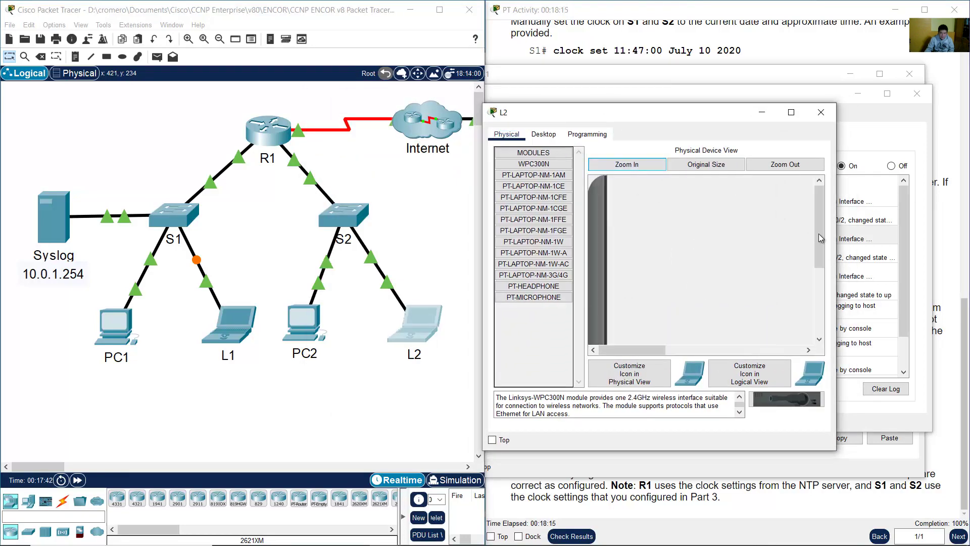
pyautogui.moveTo(822, 237); pyautogui.dragTo(826, 347)
pyautogui.click(645, 320)
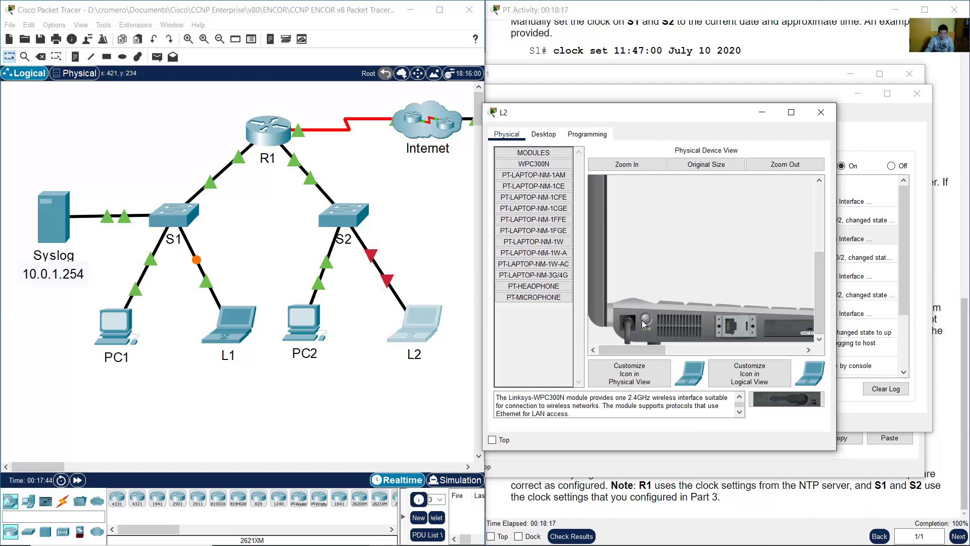
# Step: Check the link between S2 and L2 in the topology, then turn laptop L2 back on and close its window
pyautogui.click(414, 266)
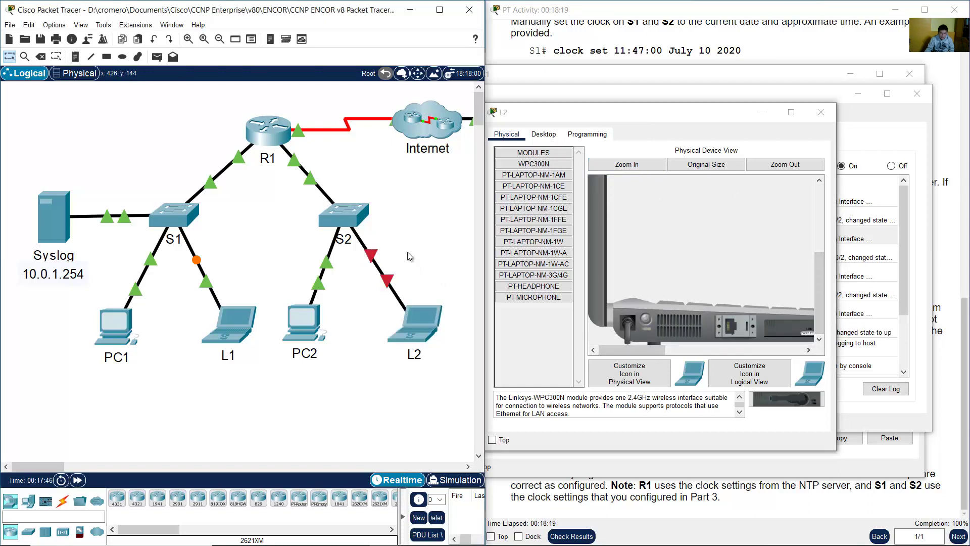
pyautogui.click(647, 319)
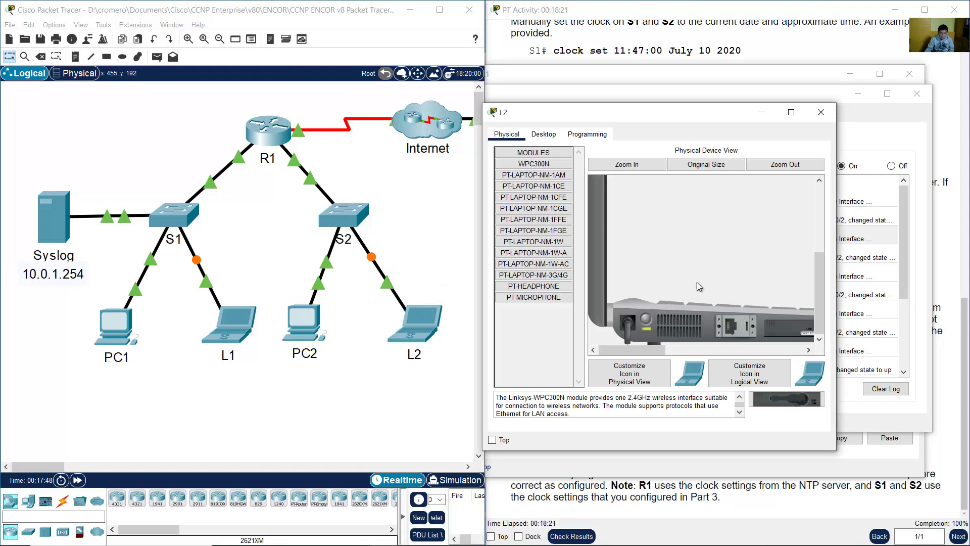
pyautogui.click(821, 112)
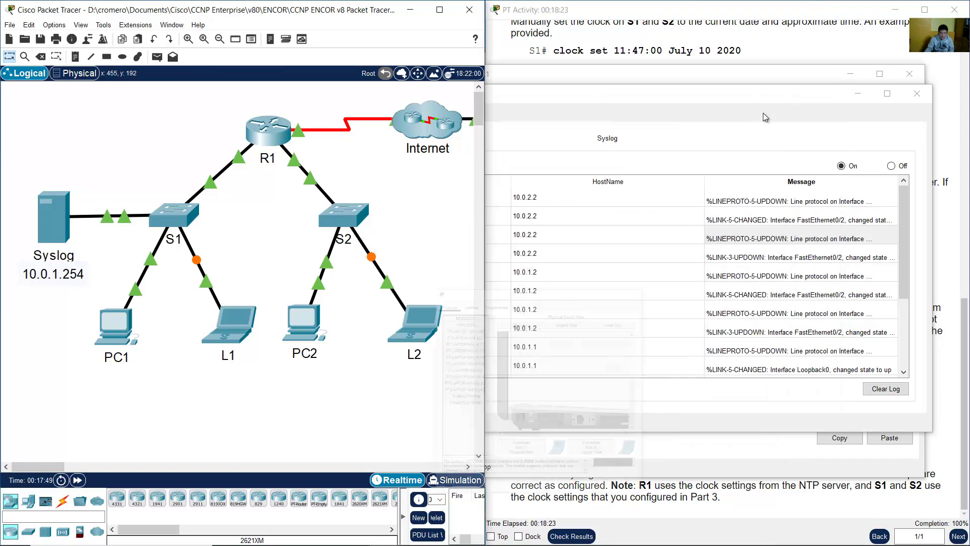
# Step: Bring the Syslog server's log into full view, without the window behind it, and examine the host addresses of the 10.0.1.2 entries
pyautogui.moveTo(754, 96); pyautogui.dragTo(740, 97)
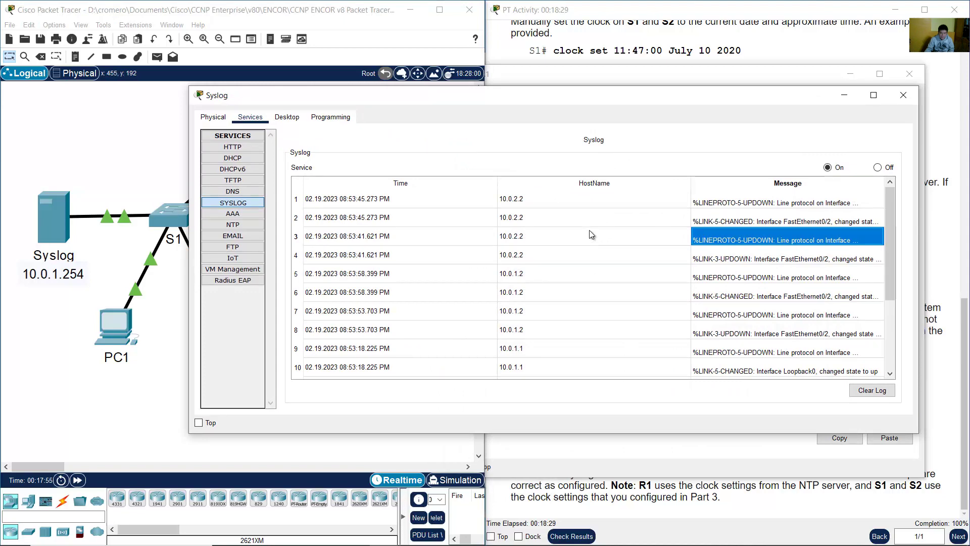
pyautogui.click(909, 73)
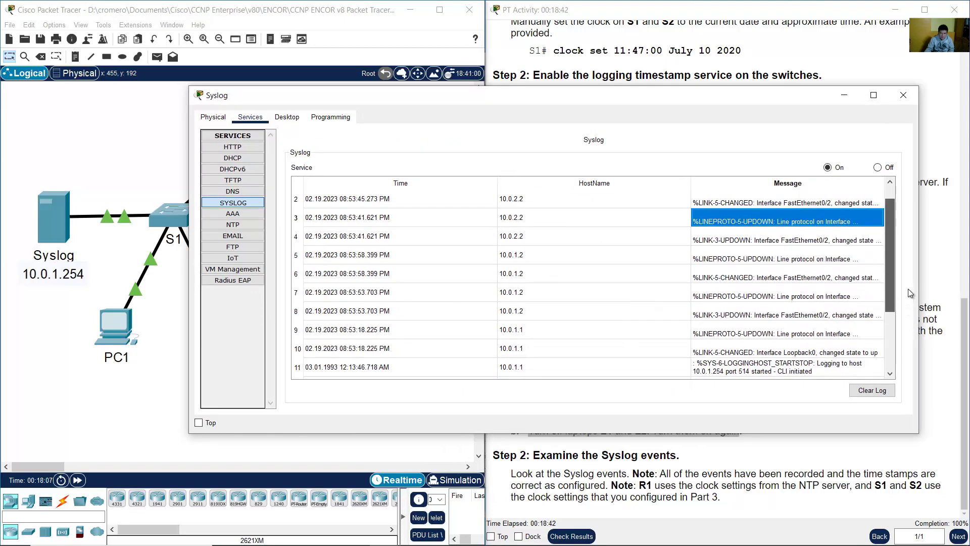
pyautogui.click(516, 306)
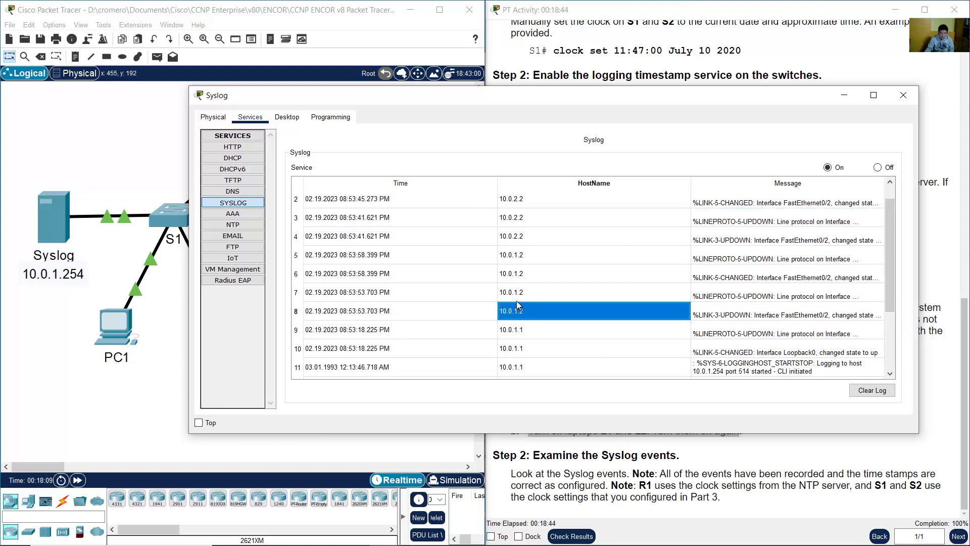
pyautogui.click(524, 293)
pyautogui.click(526, 274)
pyautogui.click(532, 256)
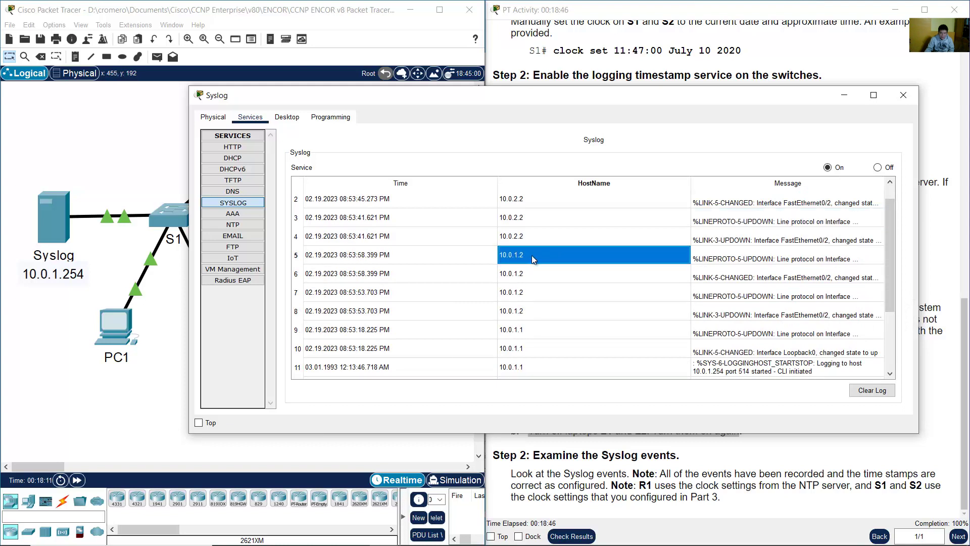
pyautogui.moveTo(891, 263); pyautogui.dragTo(892, 251)
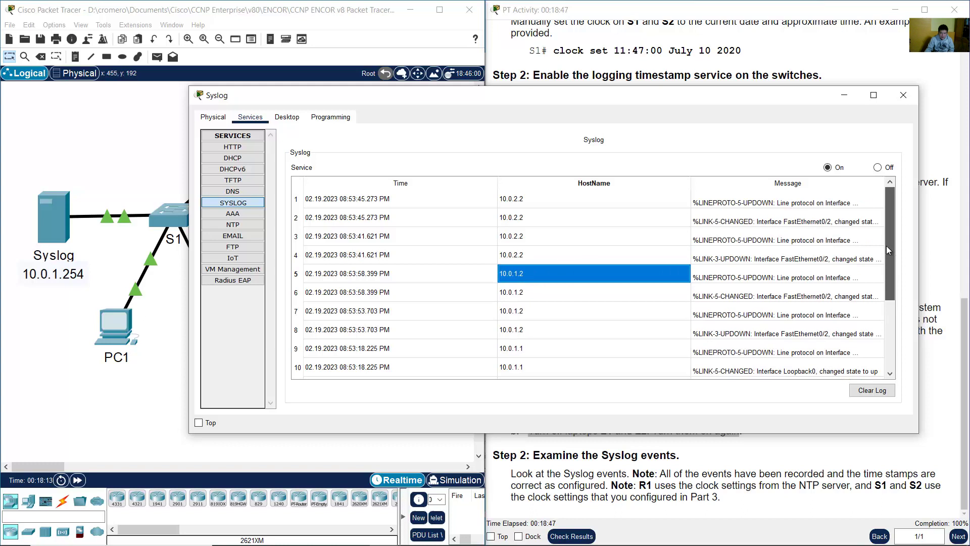
pyautogui.click(526, 293)
pyautogui.click(531, 312)
pyautogui.click(530, 331)
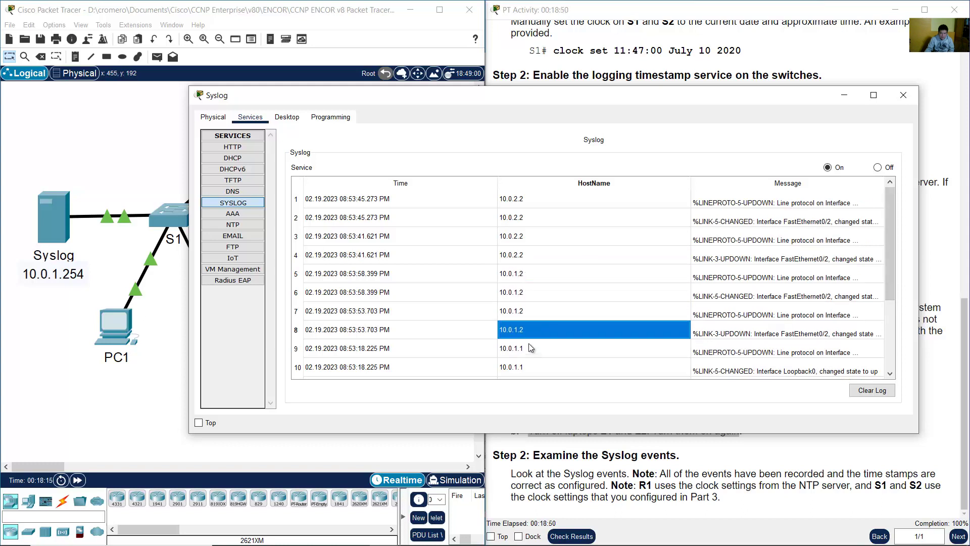
pyautogui.click(533, 312)
pyautogui.click(537, 293)
pyautogui.click(540, 275)
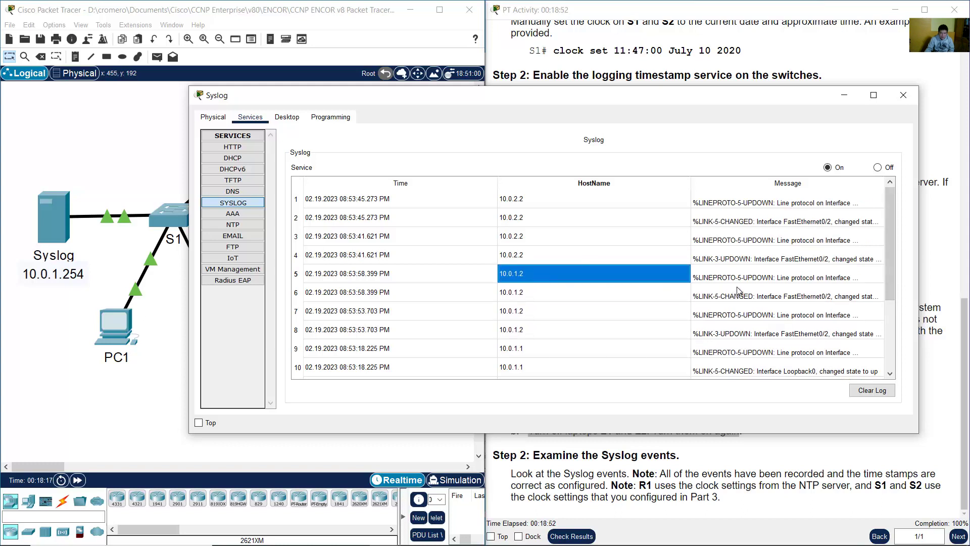
# Step: Examine the full text of the FastEthernet0/2 LINEPROTO and LINK messages from host 10.0.1.2 in the Syslog log
pyautogui.click(774, 278)
pyautogui.doubleClick(775, 278)
pyautogui.moveTo(784, 277); pyautogui.dragTo(913, 279)
pyautogui.click(801, 298)
pyautogui.doubleClick(801, 298)
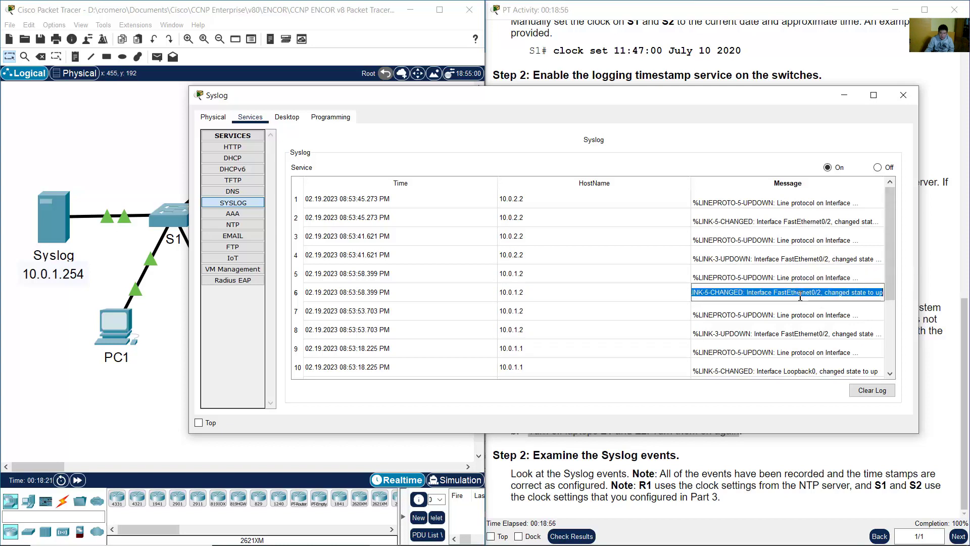
pyautogui.click(833, 321)
pyautogui.doubleClick(834, 320)
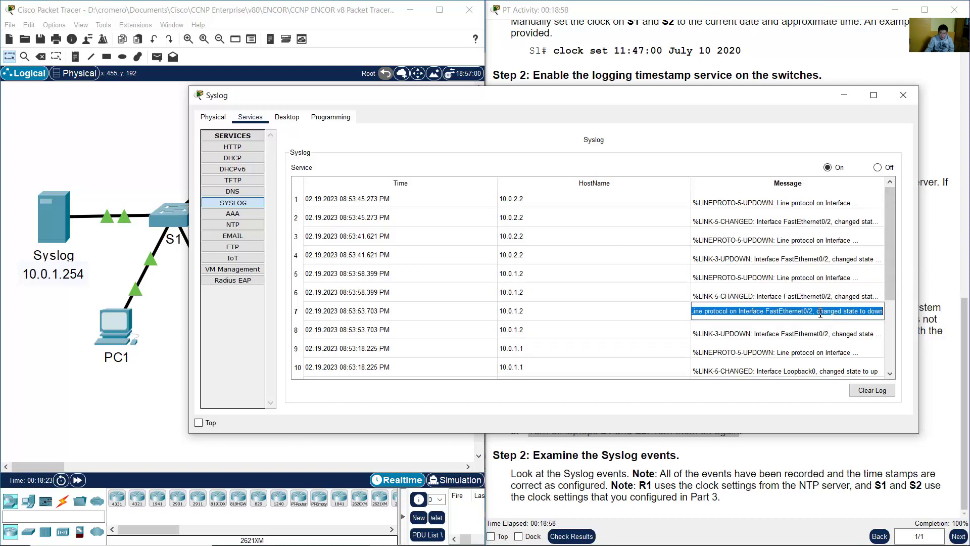
pyautogui.doubleClick(840, 334)
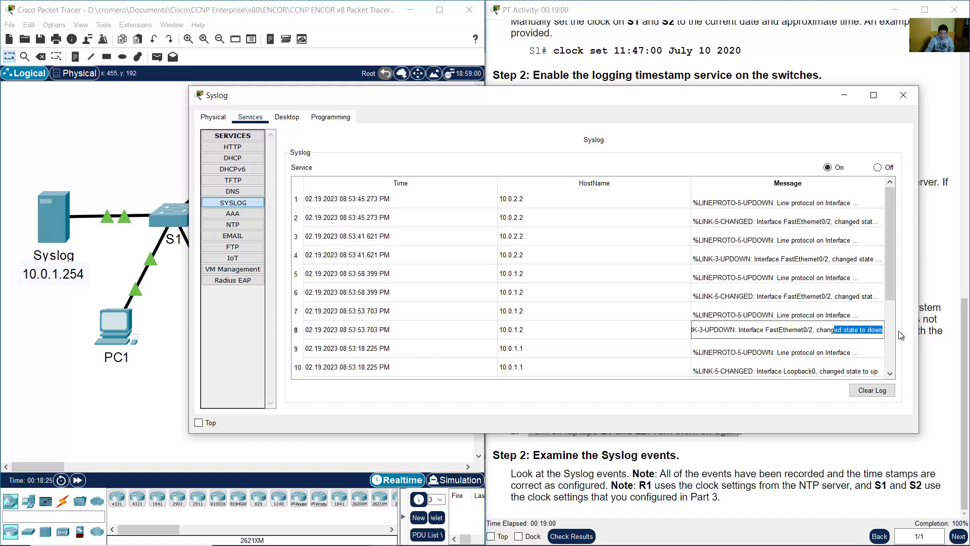
# Step: Examine the full text of the FastEthernet0/2 messages from host 10.0.2.2 in the Syslog log
pyautogui.click(532, 275)
pyautogui.moveTo(545, 266)
pyautogui.mouseDown()
pyautogui.moveTo(531, 242)
pyautogui.moveTo(538, 198)
pyautogui.moveTo(548, 269)
pyautogui.mouseUp()
pyautogui.moveTo(678, 233); pyautogui.dragTo(901, 202)
pyautogui.doubleClick(803, 200)
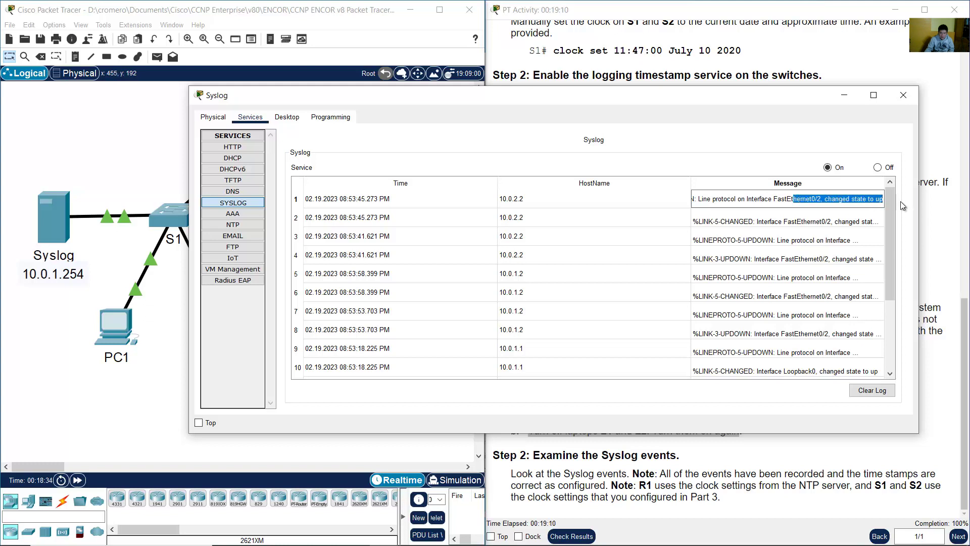
pyautogui.click(818, 222)
pyautogui.click(807, 224)
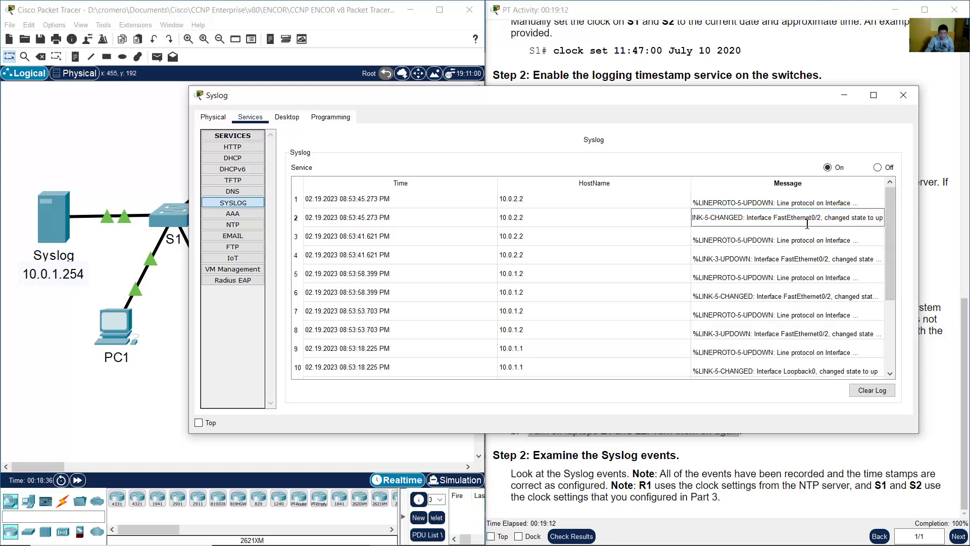
pyautogui.click(805, 237)
pyautogui.click(805, 239)
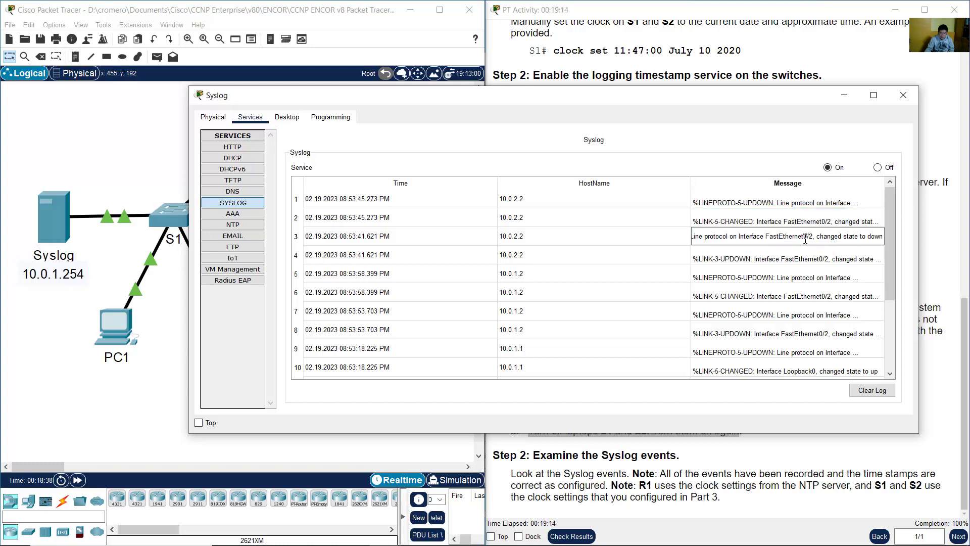
pyautogui.moveTo(805, 238); pyautogui.dragTo(884, 238)
pyautogui.click(808, 256)
pyautogui.click(808, 255)
pyautogui.moveTo(809, 255); pyautogui.dragTo(883, 254)
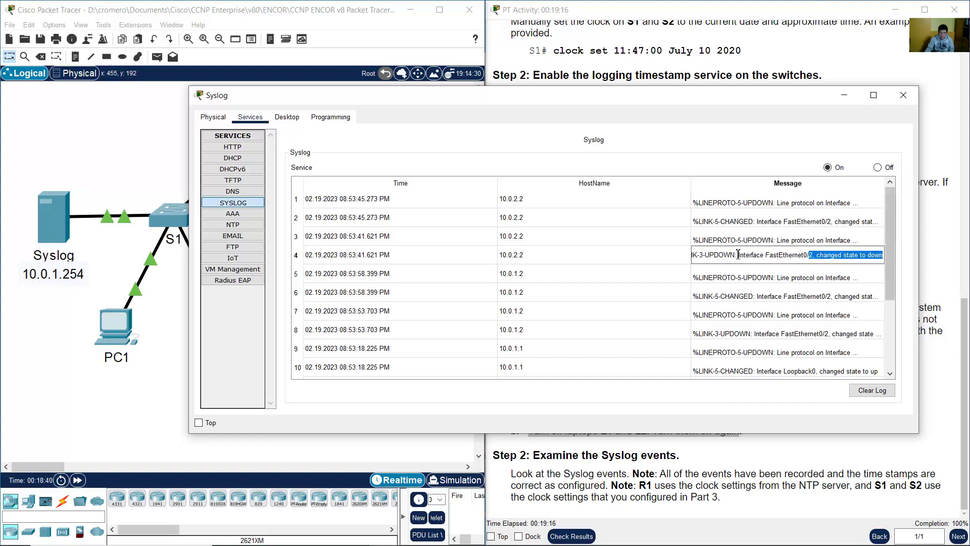
pyautogui.moveTo(546, 254); pyautogui.dragTo(546, 202)
# Step: Read the instructions for examining the Syslog events in Part 5, including the note about recorded events and time stamps
pyautogui.click(690, 69)
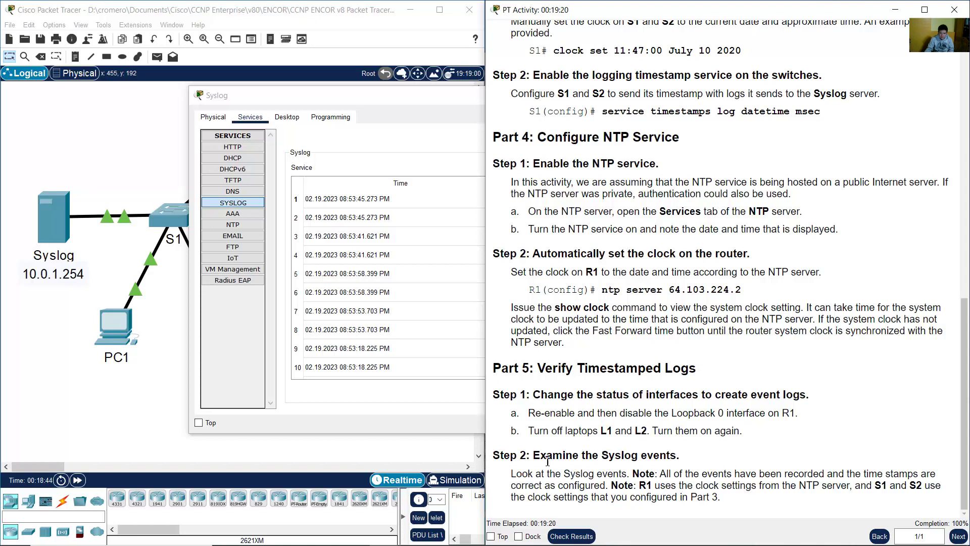
pyautogui.moveTo(534, 455); pyautogui.dragTo(675, 457)
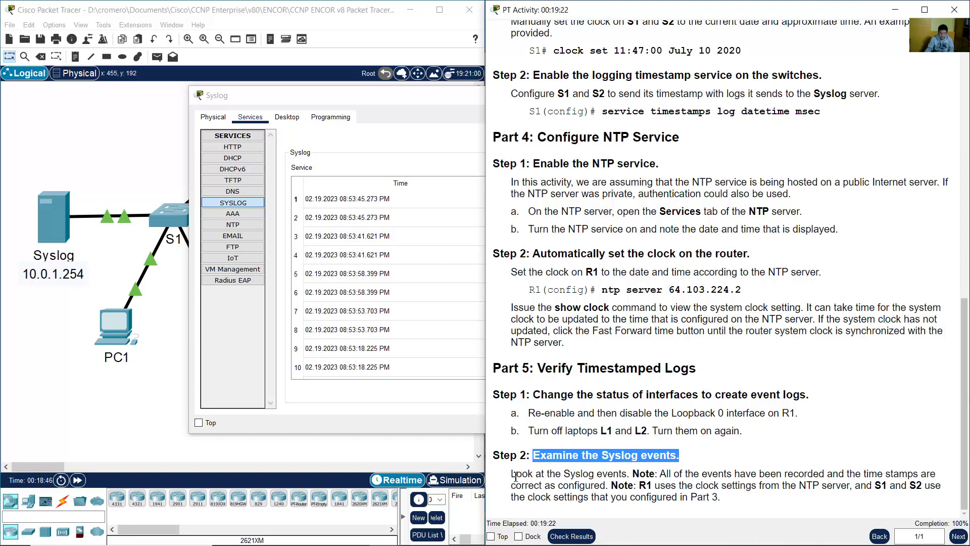
pyautogui.moveTo(515, 477); pyautogui.dragTo(610, 485)
pyautogui.click(653, 474)
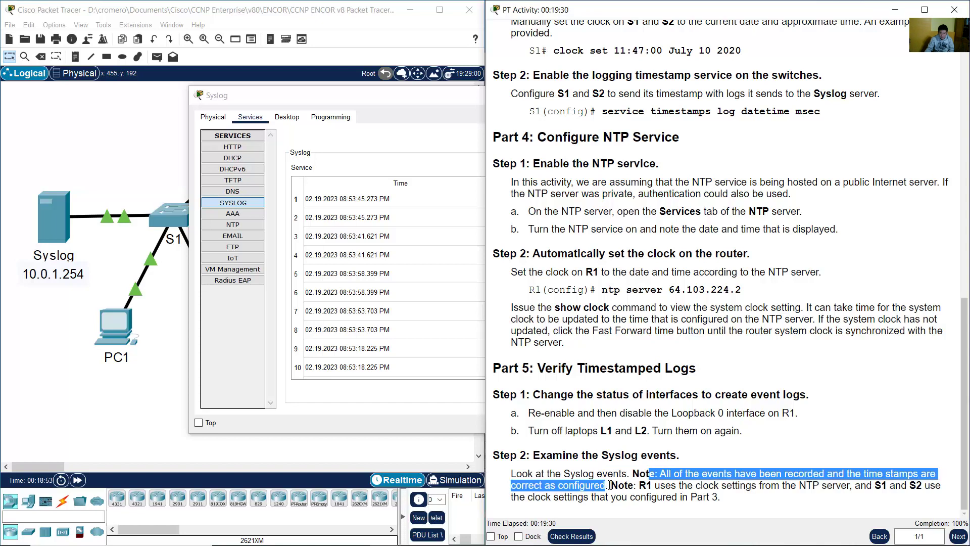
# Step: Examine the time stamps of the logged events in the Syslog server's Time column and compare them across entries
pyautogui.click(436, 276)
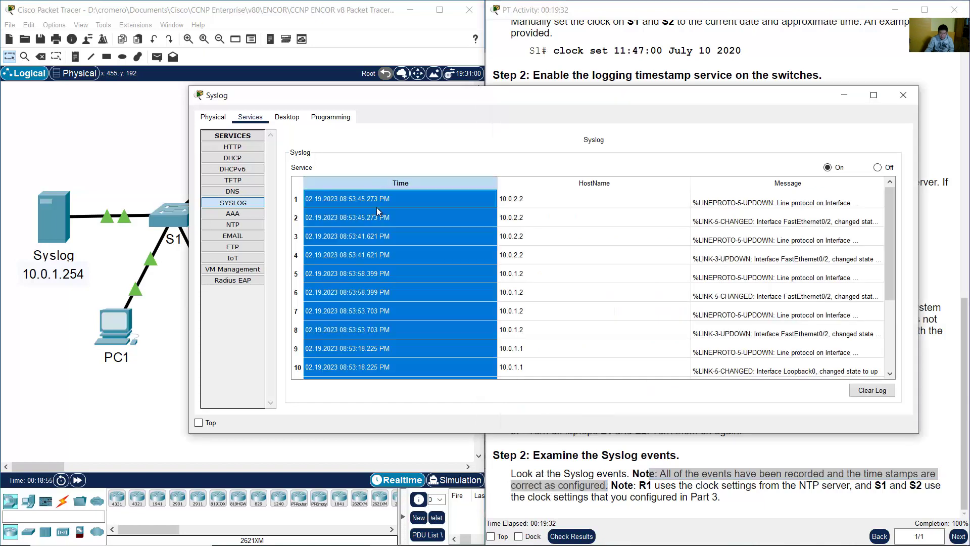
pyautogui.click(389, 201)
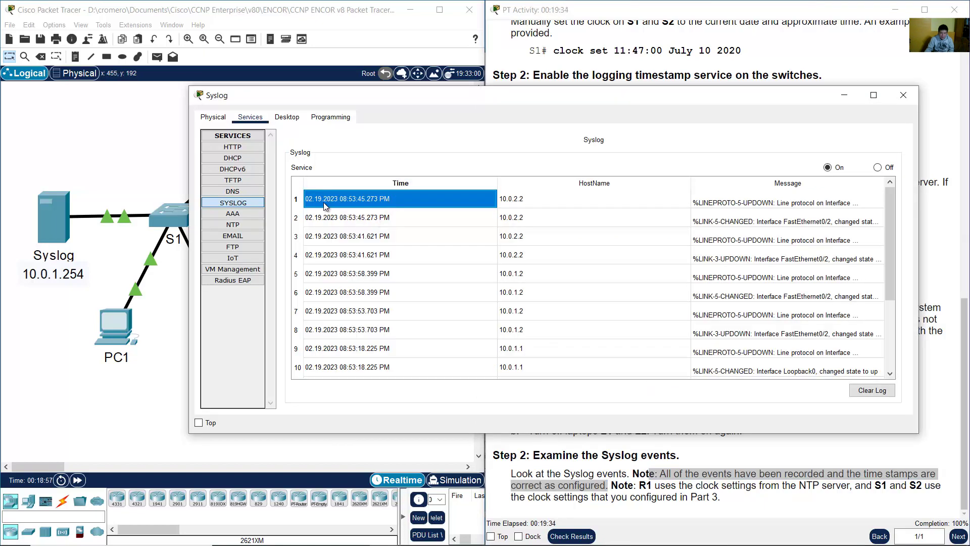
pyautogui.click(321, 220)
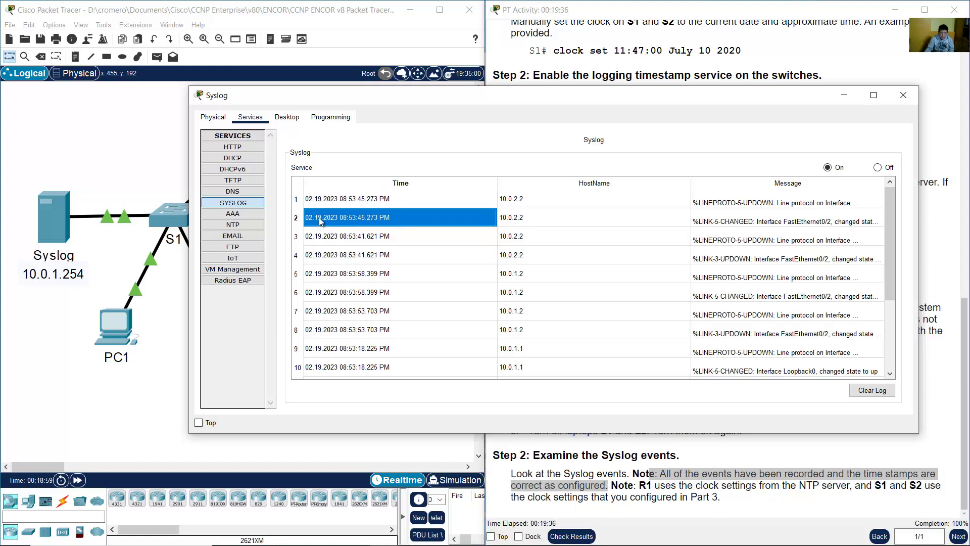
pyautogui.click(315, 202)
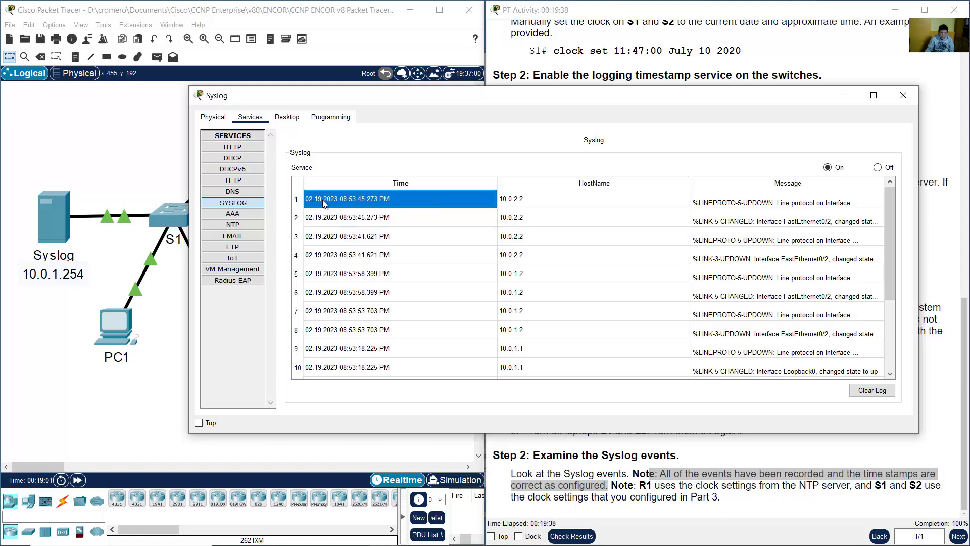
pyautogui.click(328, 218)
pyautogui.click(336, 238)
pyautogui.click(339, 255)
pyautogui.click(360, 331)
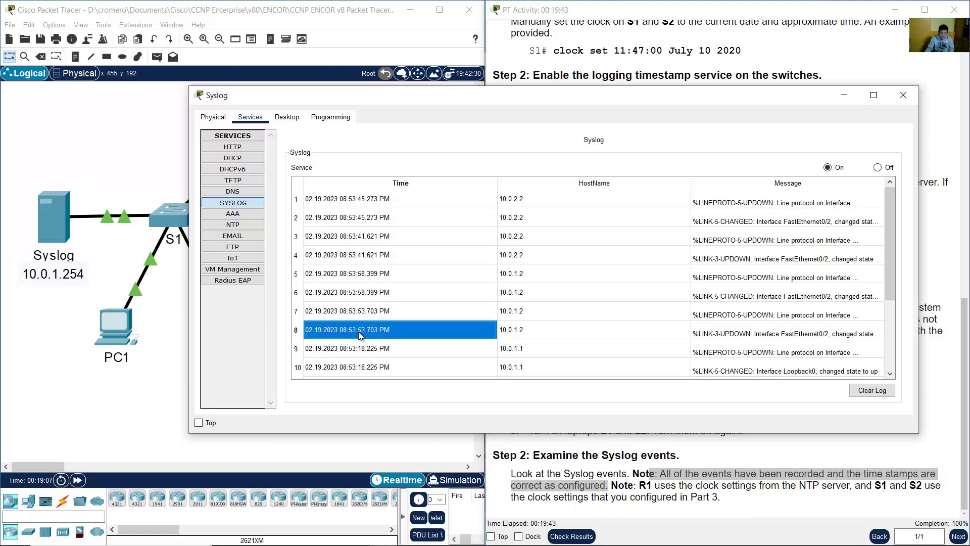
pyautogui.click(360, 348)
pyautogui.click(357, 294)
pyautogui.click(368, 257)
pyautogui.click(373, 204)
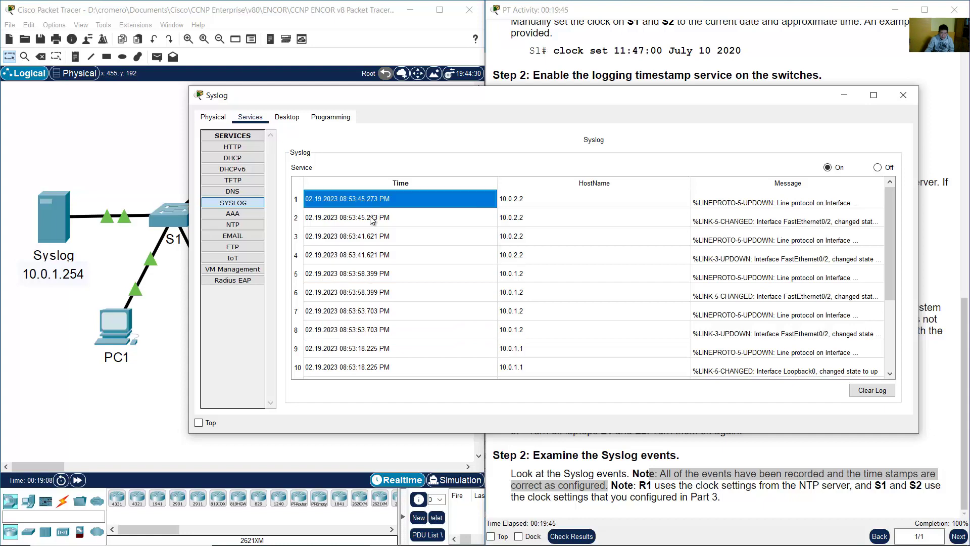
pyautogui.click(371, 220)
pyautogui.click(365, 241)
pyautogui.click(384, 273)
# Step: Read the closing note in the activity instructions about the clock settings used by R1, S1 and S2
pyautogui.click(704, 66)
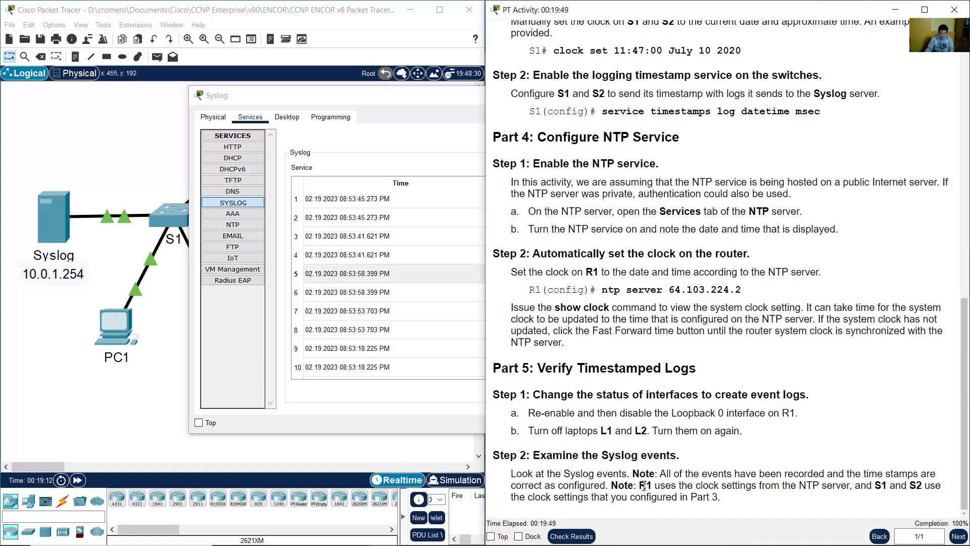
pyautogui.moveTo(639, 485); pyautogui.dragTo(729, 499)
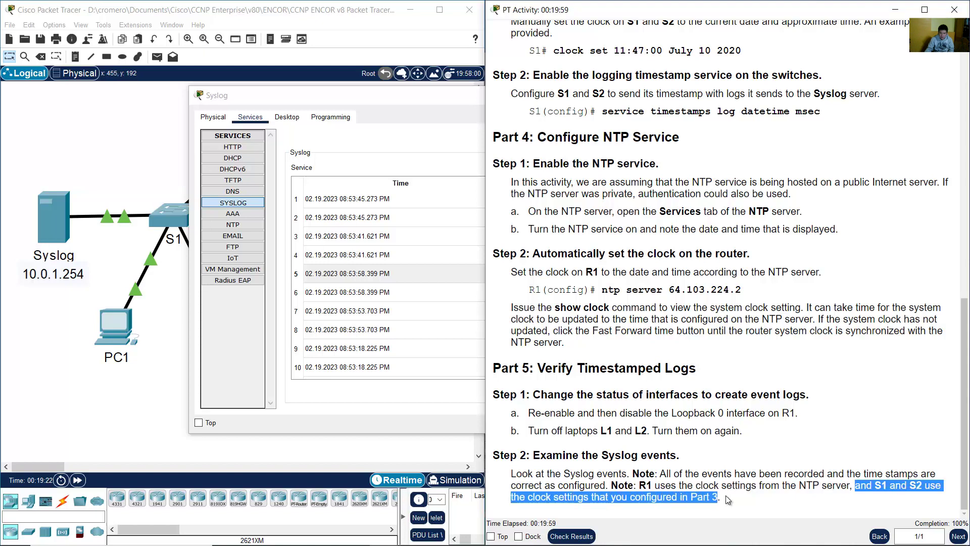
pyautogui.click(729, 499)
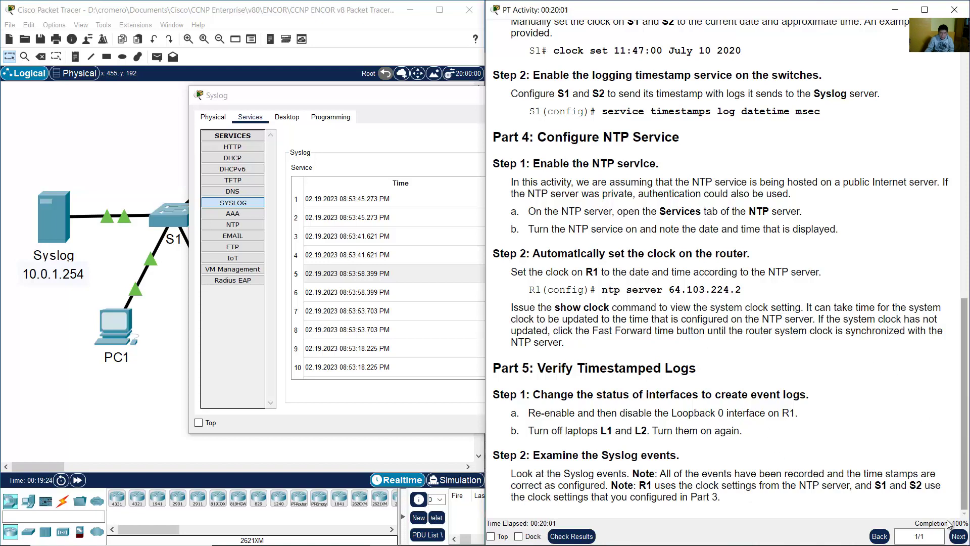